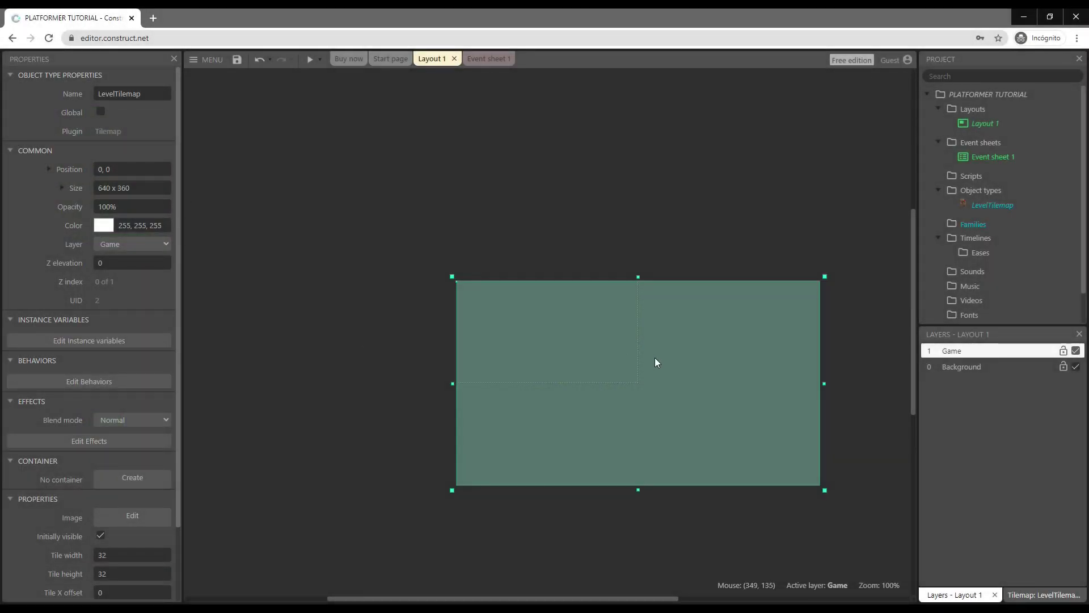
# - Add the Platform movement behavior to the green PhysicPlayer sprite
pyautogui.click(1040, 594)
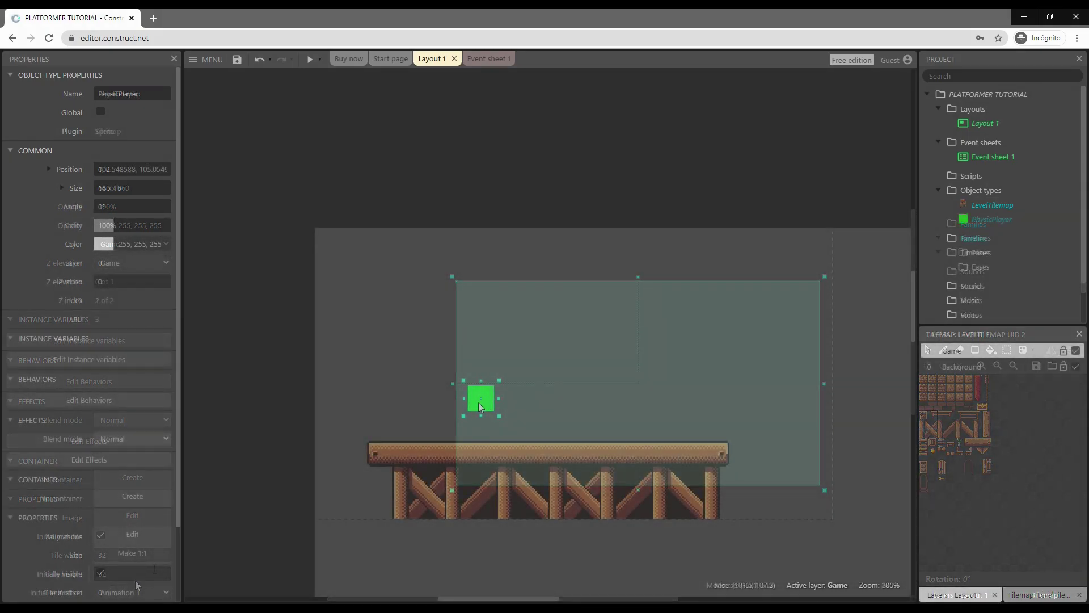
pyautogui.rightClick(484, 391)
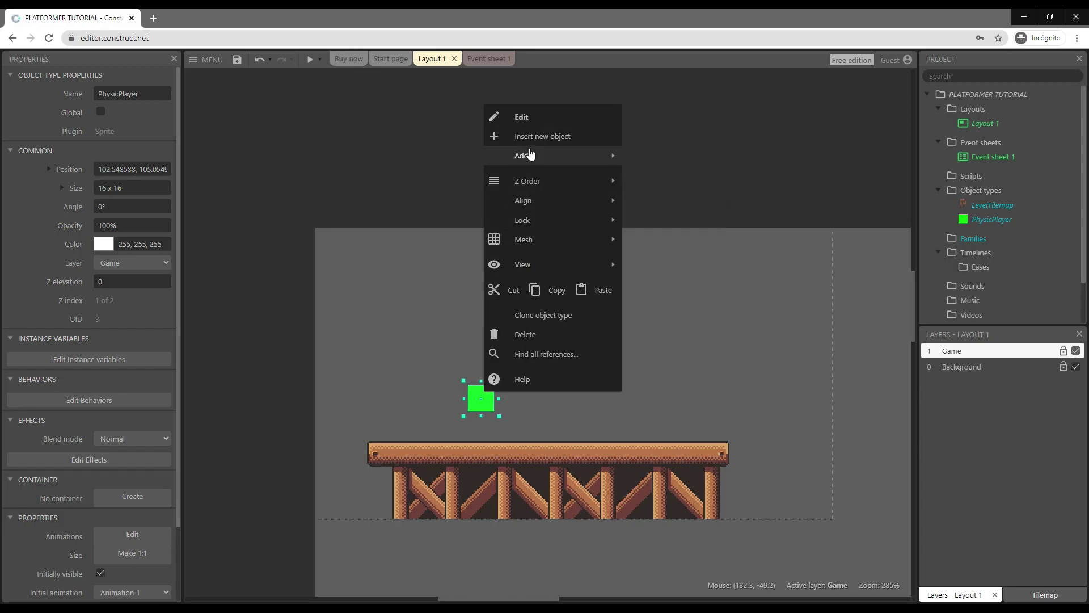
pyautogui.moveTo(530, 154)
pyautogui.click(669, 175)
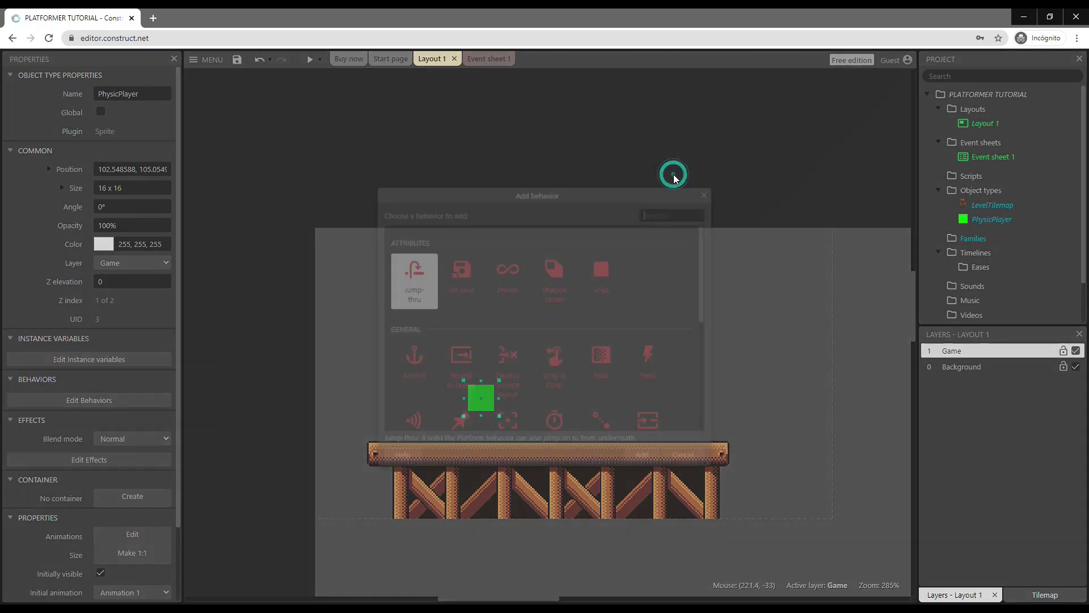
pyautogui.scroll(-2, 553, 346)
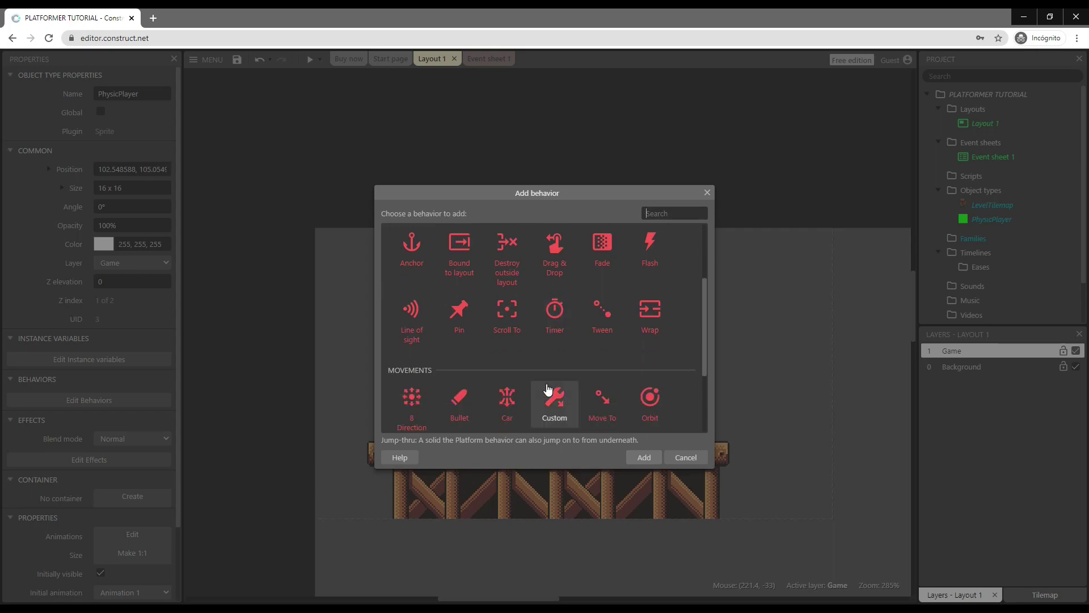
pyautogui.scroll(-1, 602, 405)
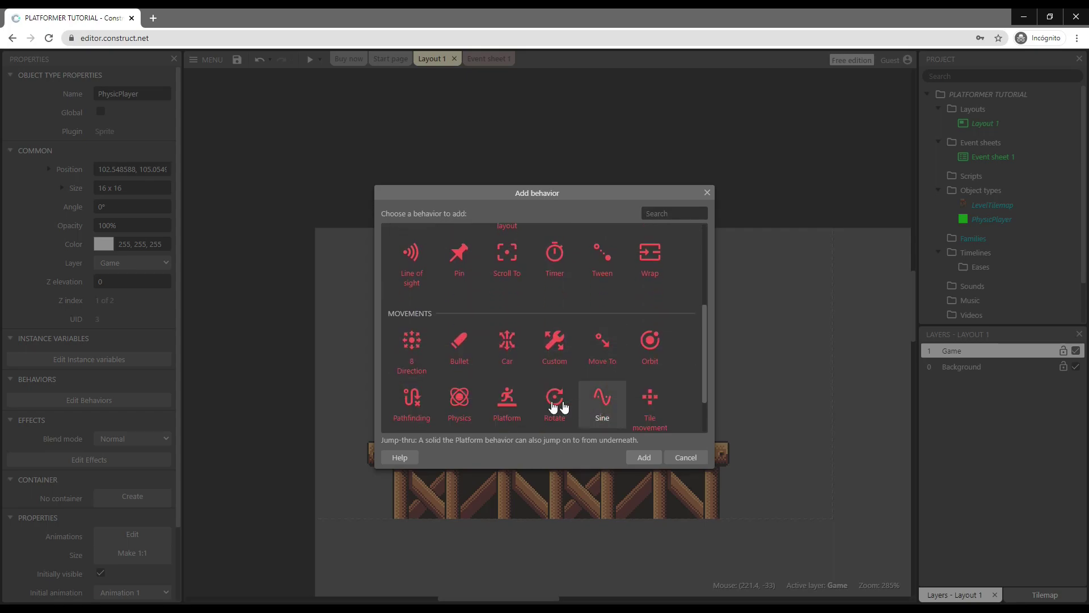
pyautogui.click(508, 405)
pyautogui.click(638, 457)
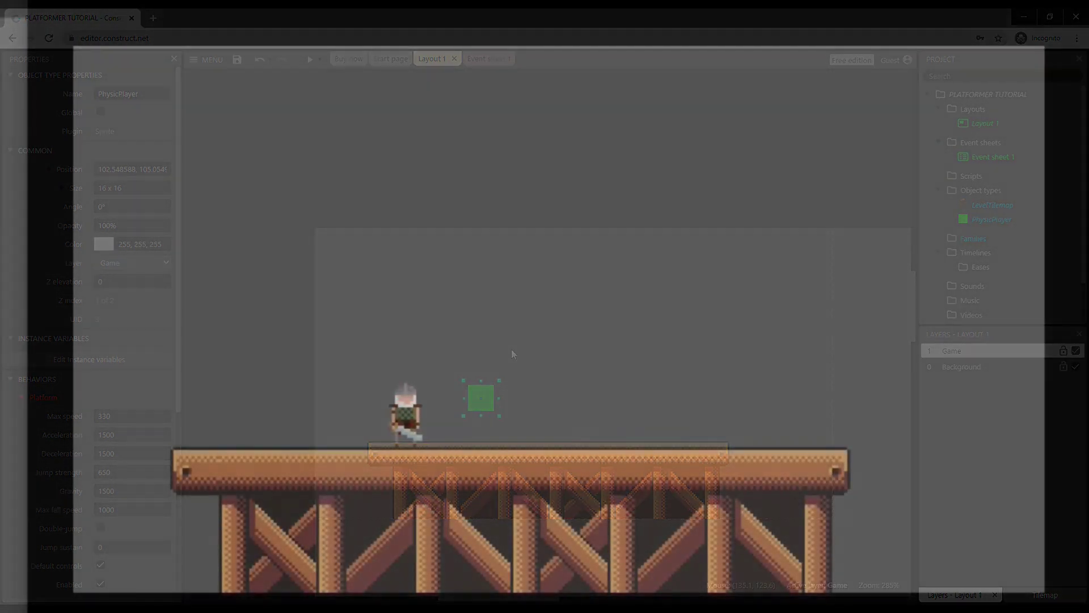
# - Run the warrior left and right along the wooden platform, jumping repeatedly with Up and Space
pyautogui.press('Up')
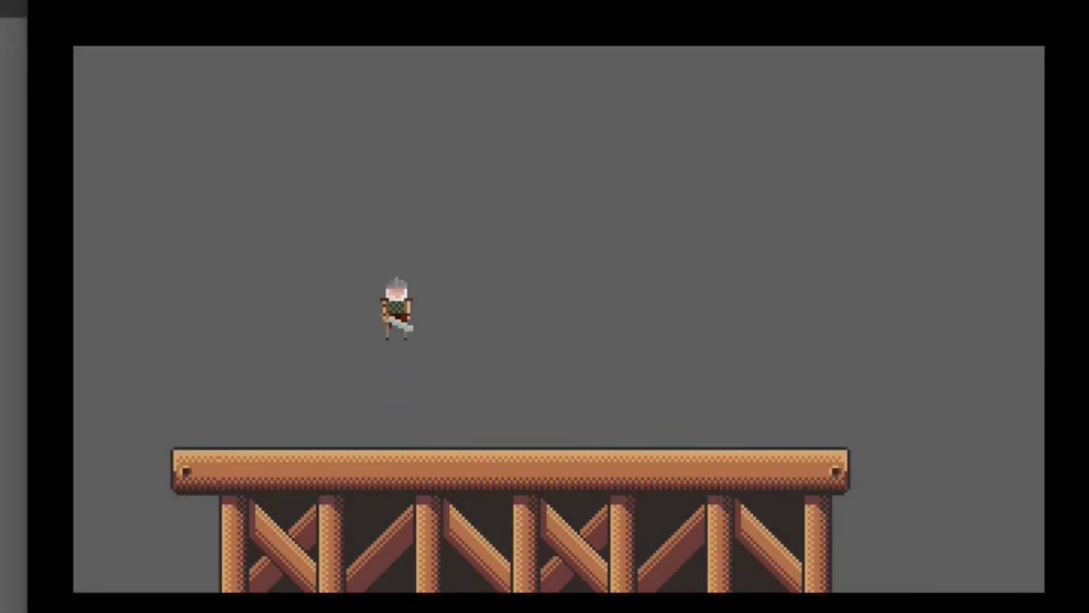
pyautogui.press('space')
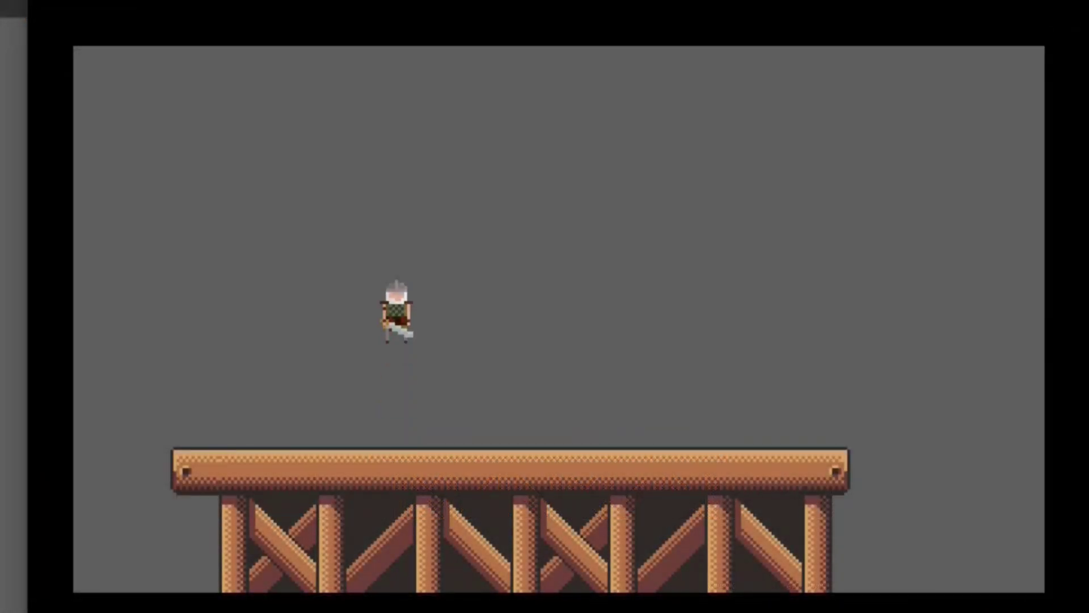
pyautogui.press('space')
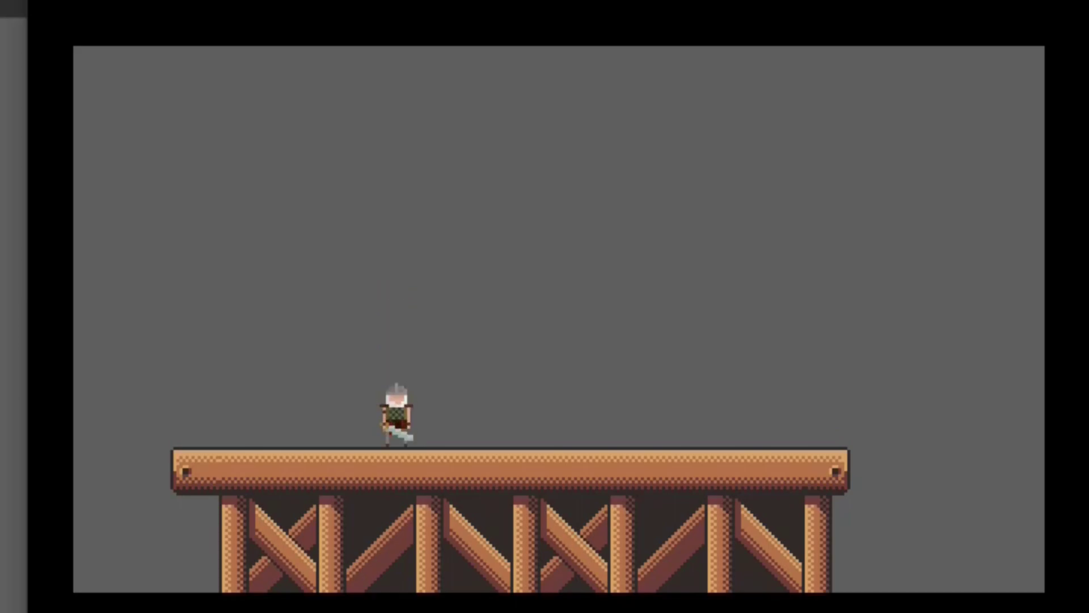
pyautogui.press('Right')
pyautogui.press('Right')
pyautogui.press('space')
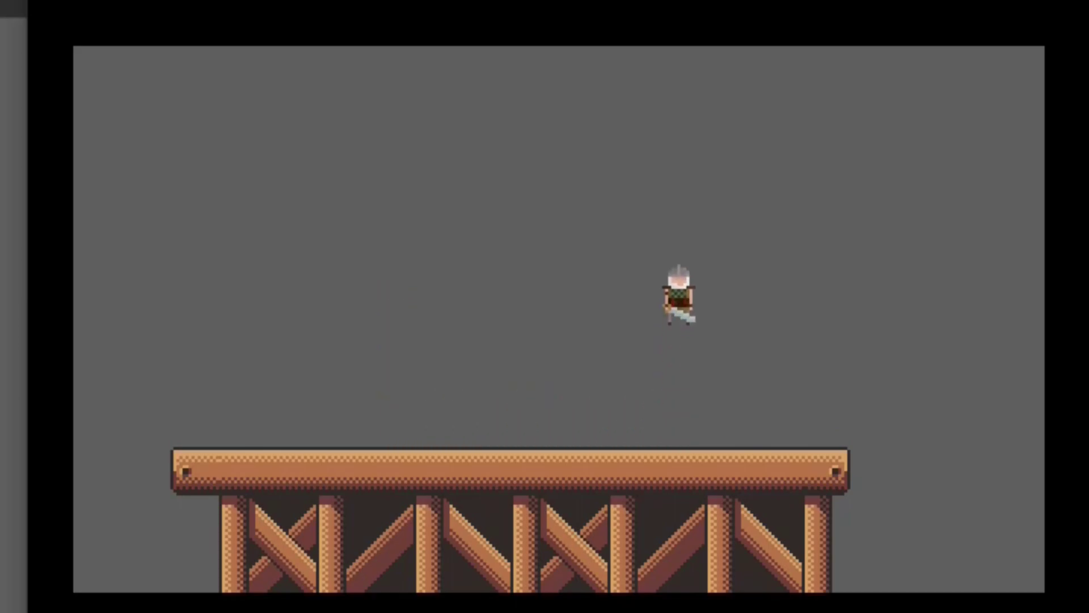
pyautogui.press('Left')
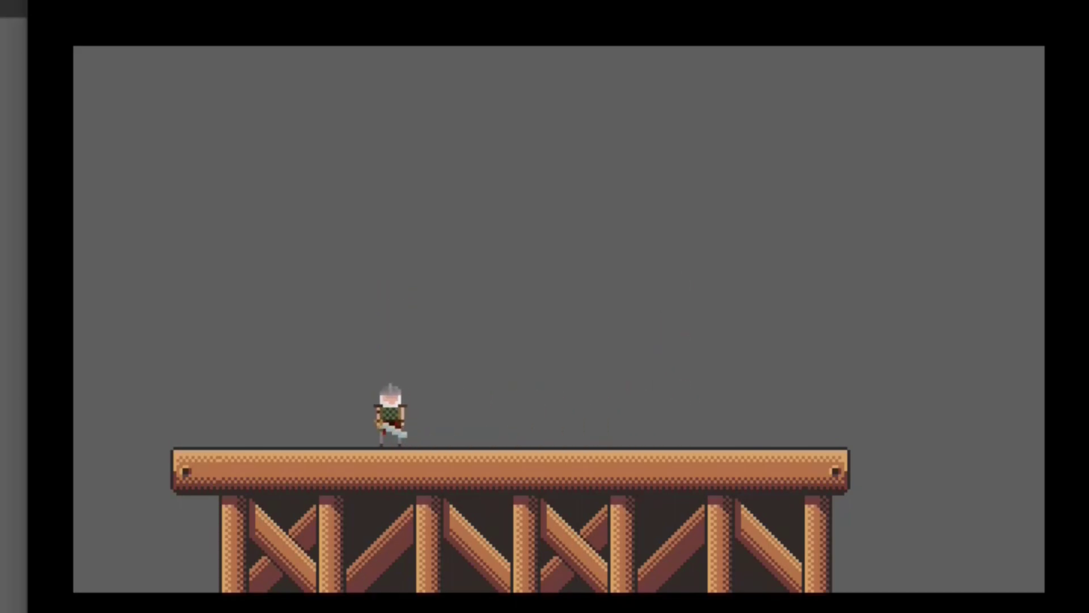
pyautogui.press('space')
pyautogui.press('Right')
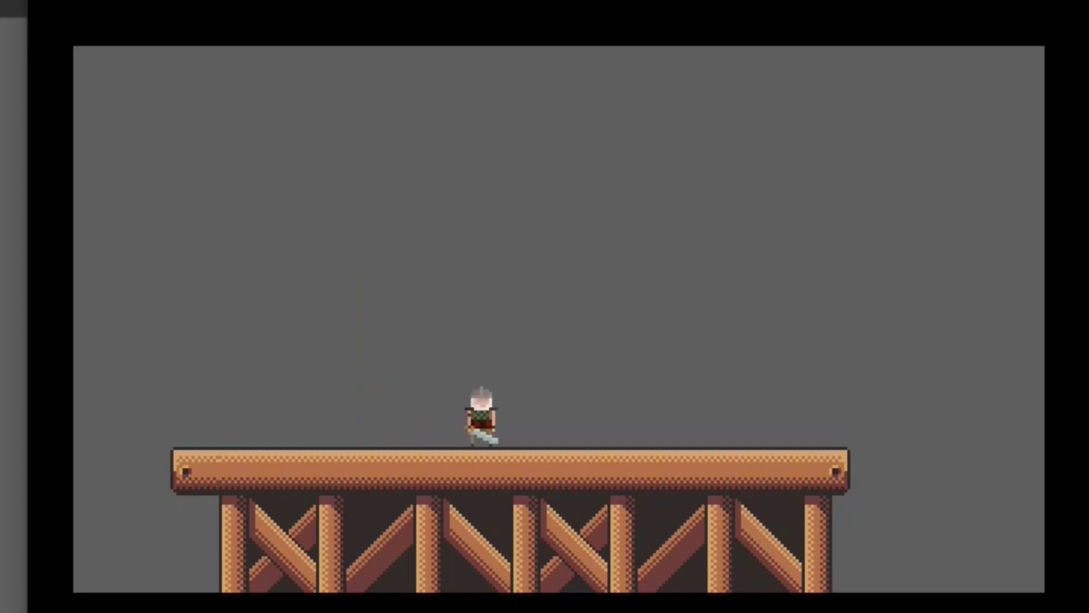
pyautogui.press('space')
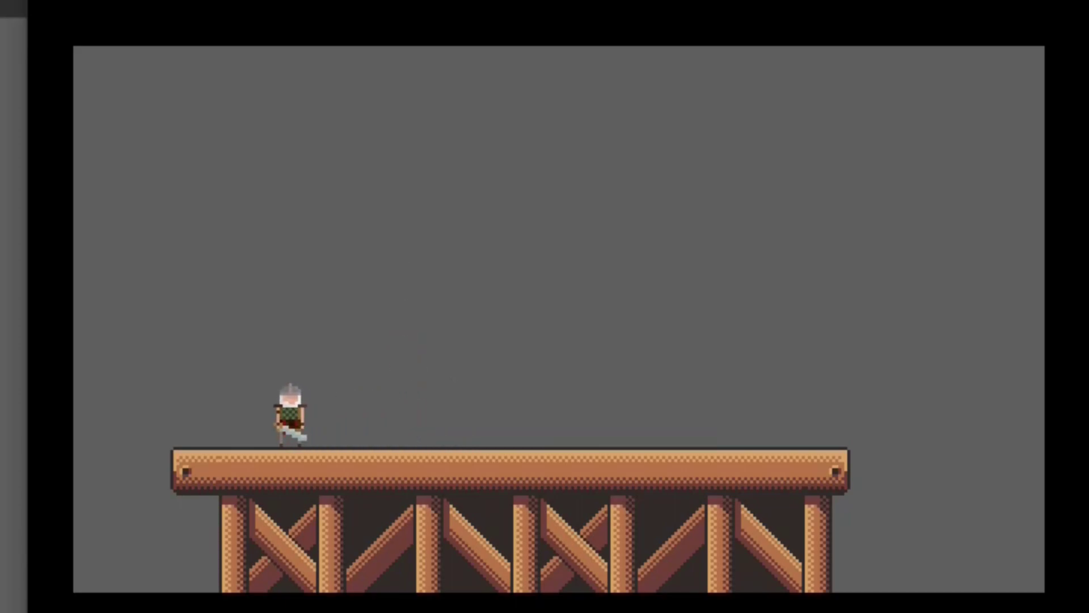
pyautogui.press('space')
pyautogui.press('Right')
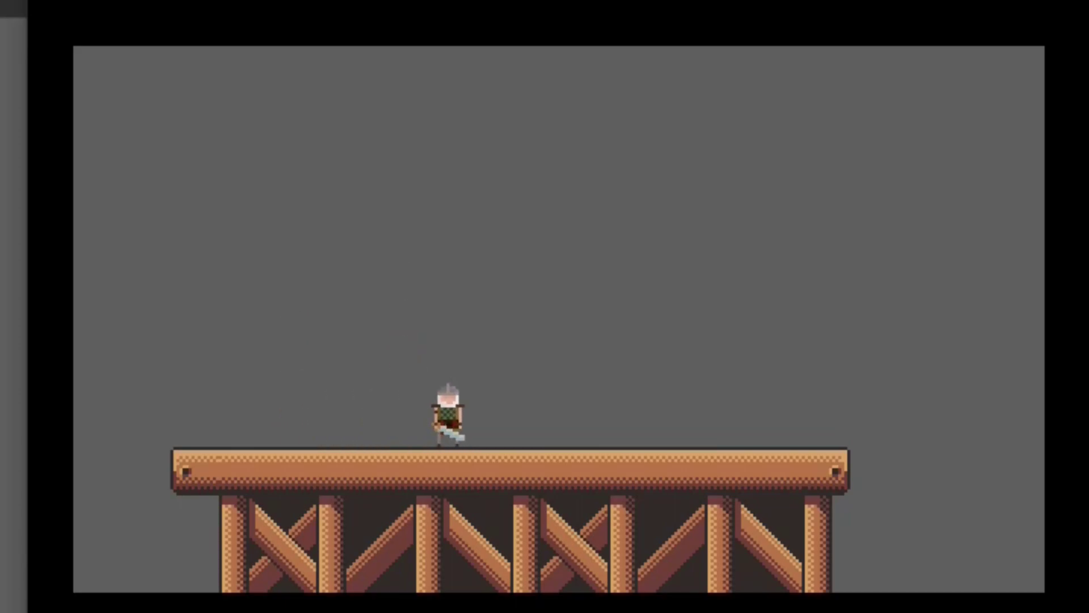
pyautogui.press('space')
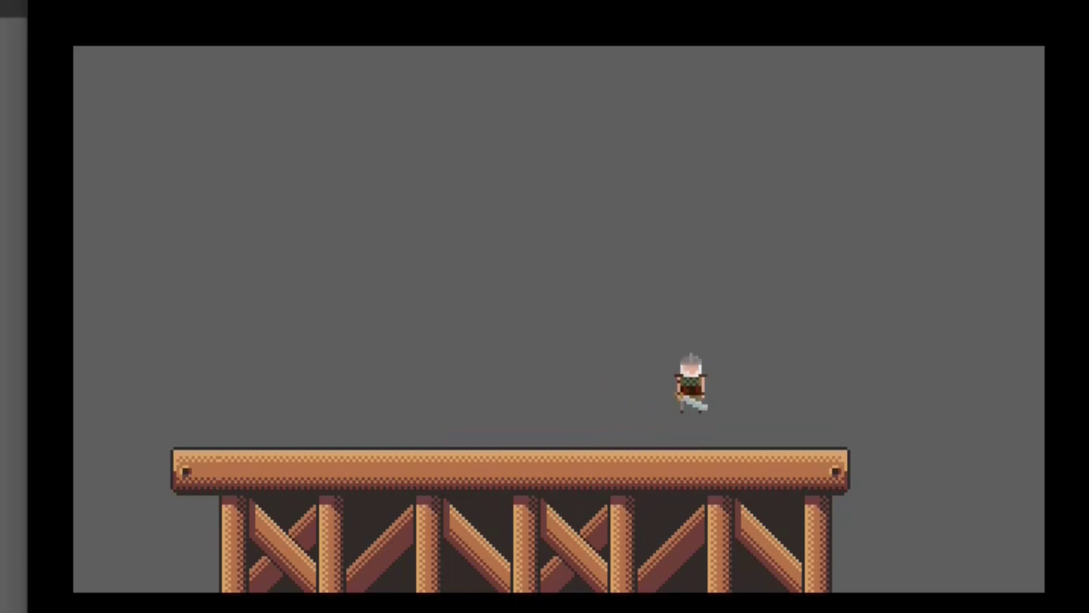
pyautogui.press('Left')
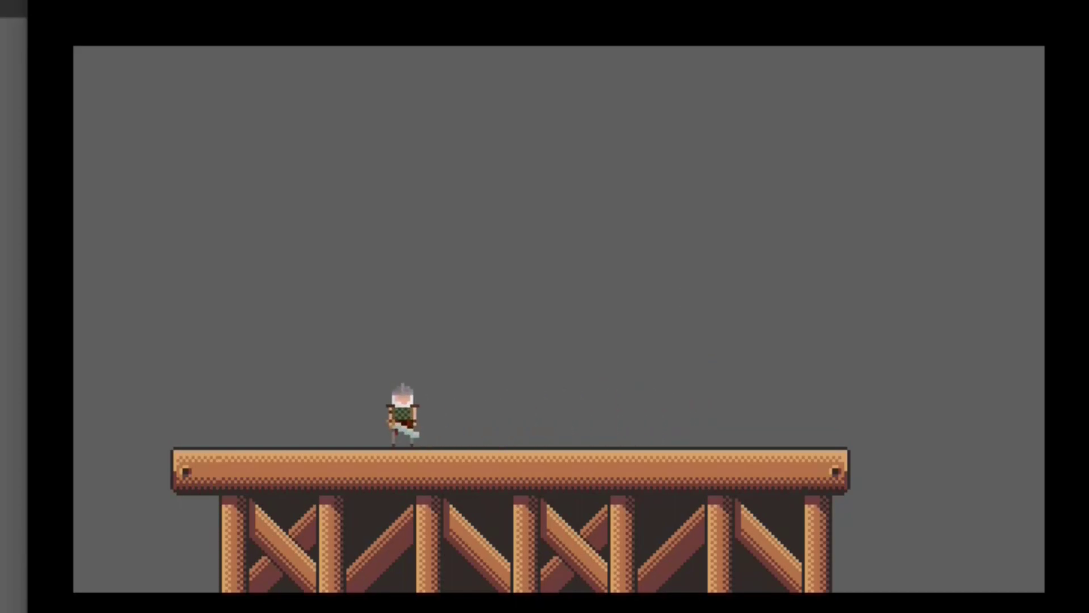
pyautogui.press('space')
pyautogui.press('Left')
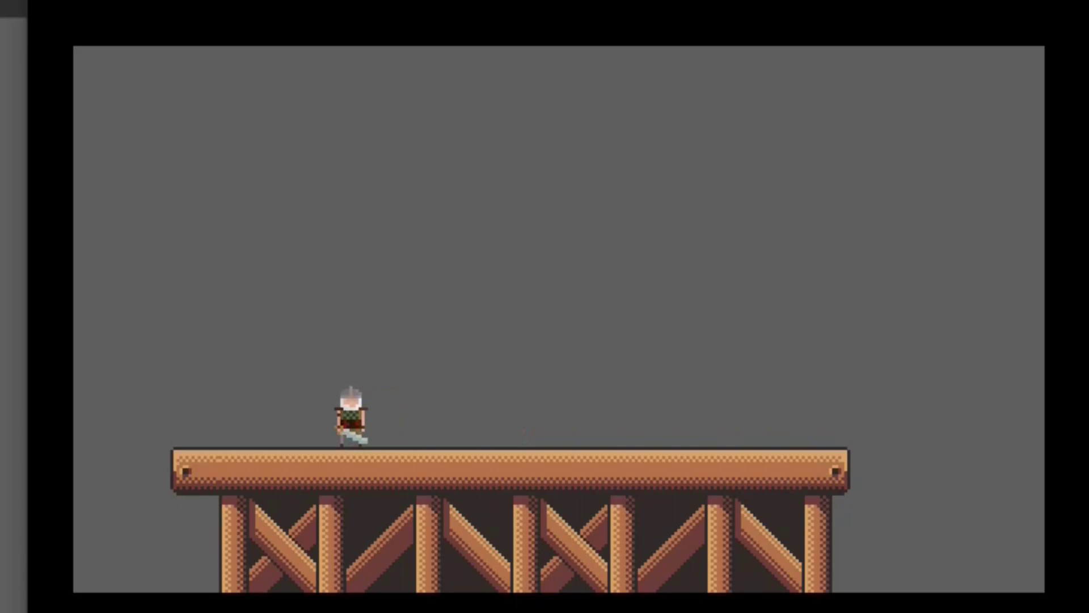
pyautogui.press('space')
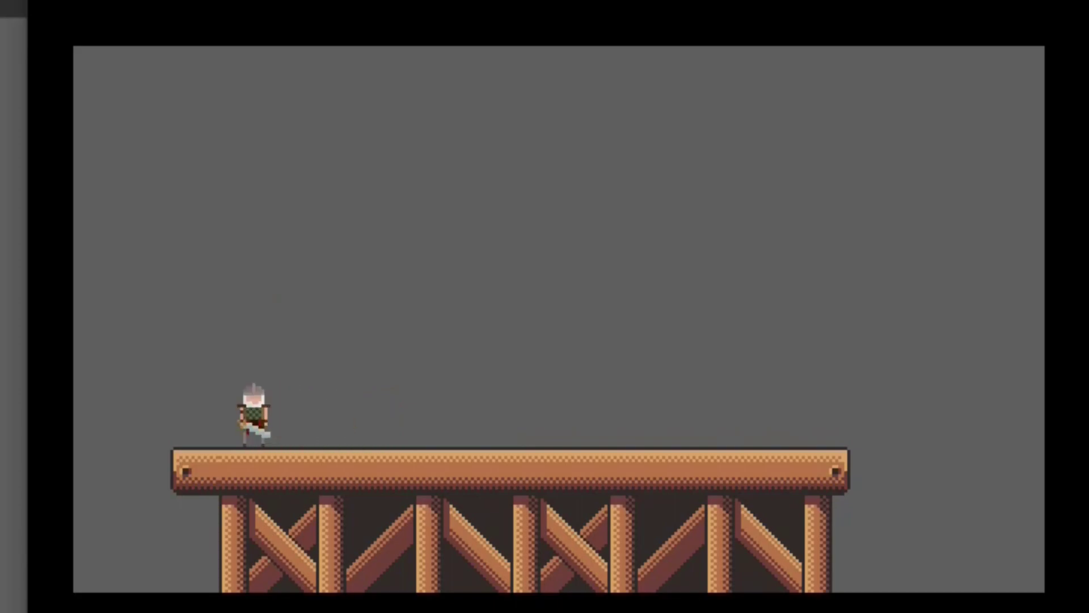
pyautogui.press('Right')
pyautogui.press('space')
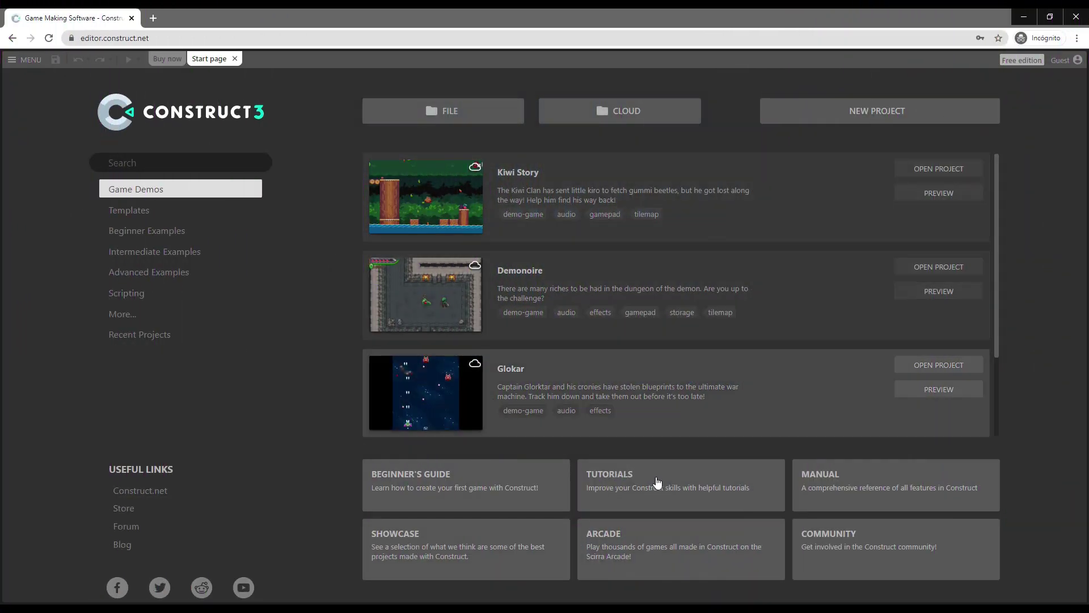
# - Create a project named PLATFORMER TUTORIAL using the Retro style preset with a 320 x 180 viewport
pyautogui.click(882, 114)
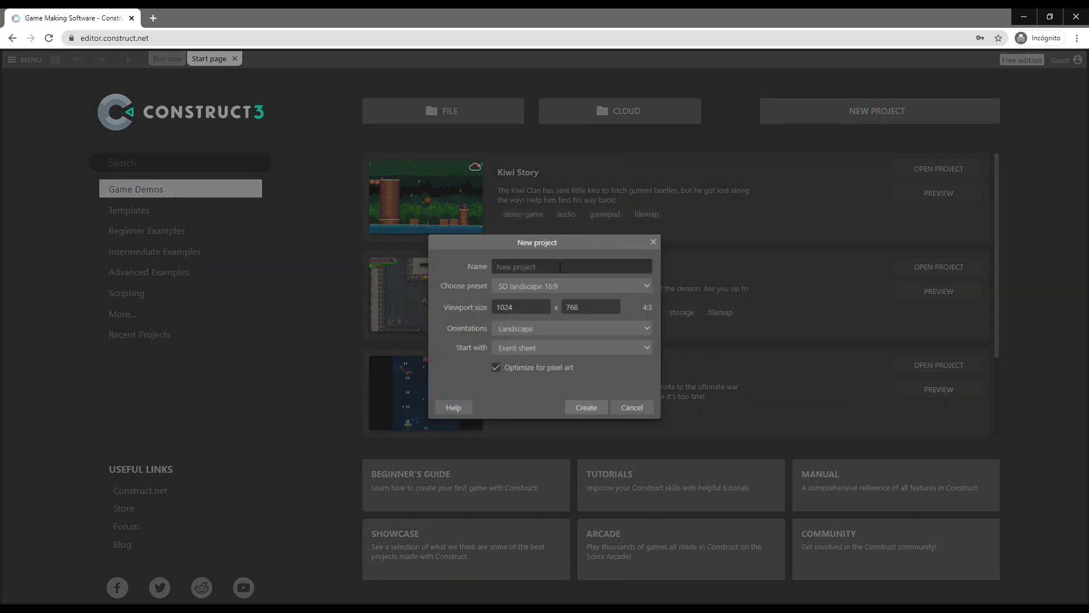
pyautogui.write('PLATFORMER TUTORIAL')
pyautogui.moveTo(535, 307); pyautogui.dragTo(497, 306)
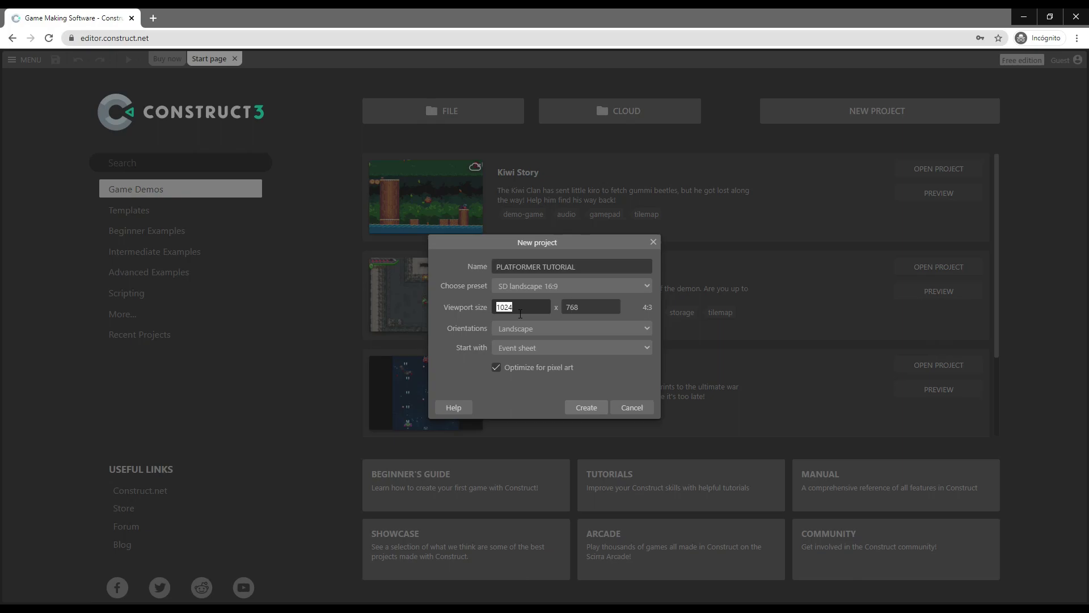
pyautogui.click(646, 287)
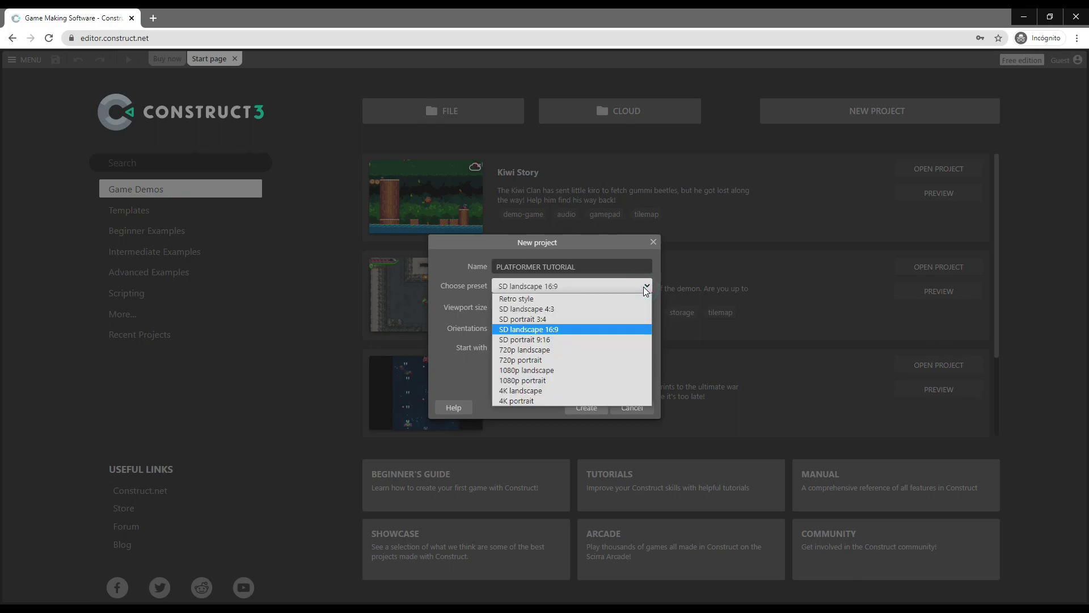
pyautogui.click(554, 299)
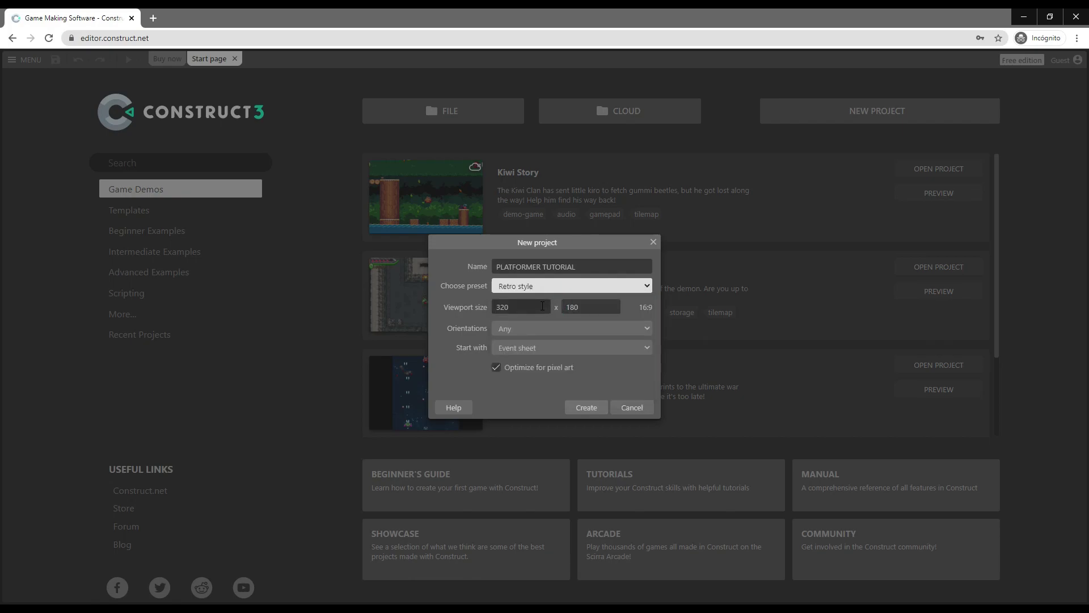
pyautogui.doubleClick(542, 306)
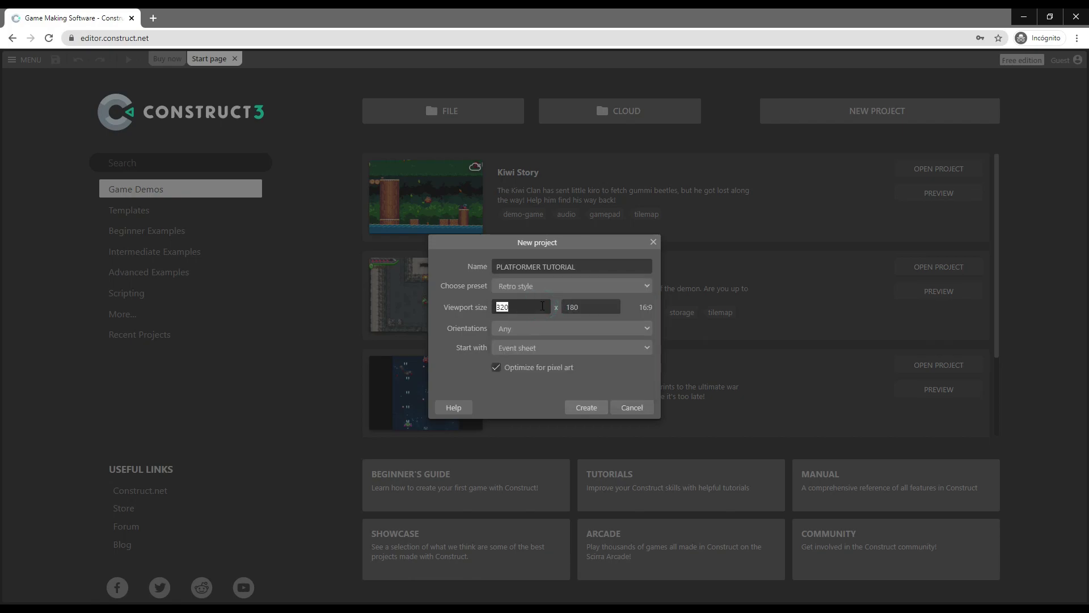
pyautogui.click(586, 410)
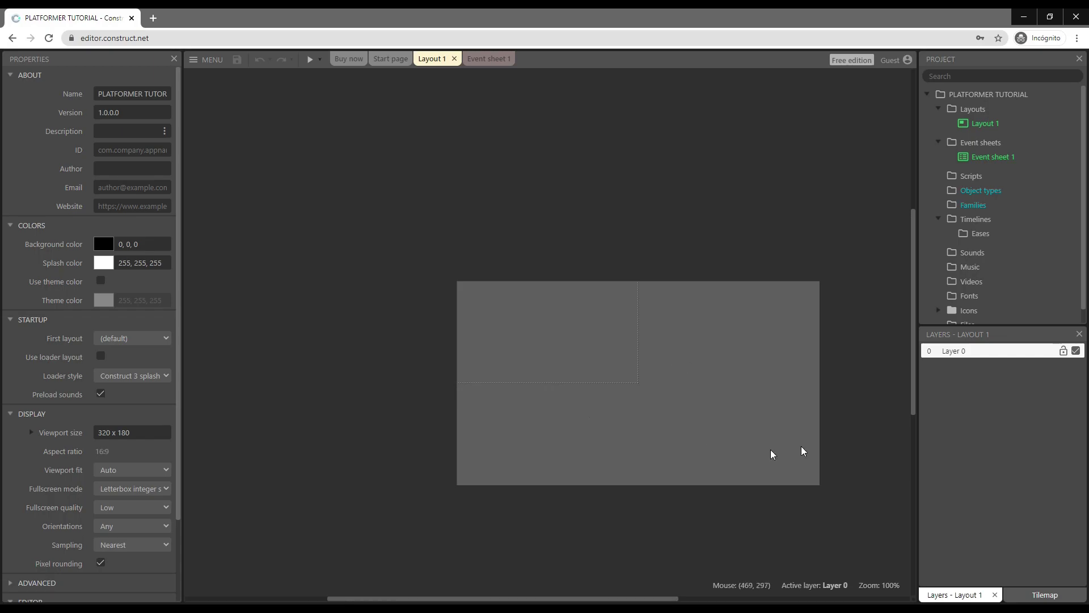
# - Rename Layer 0 to Background
pyautogui.rightClick(955, 354)
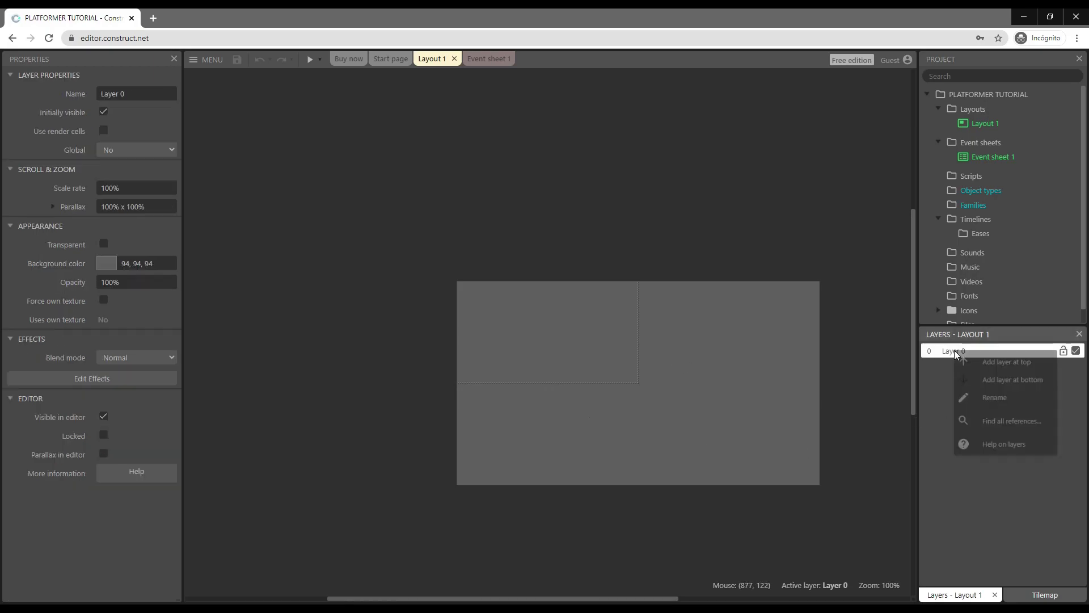
pyautogui.click(981, 399)
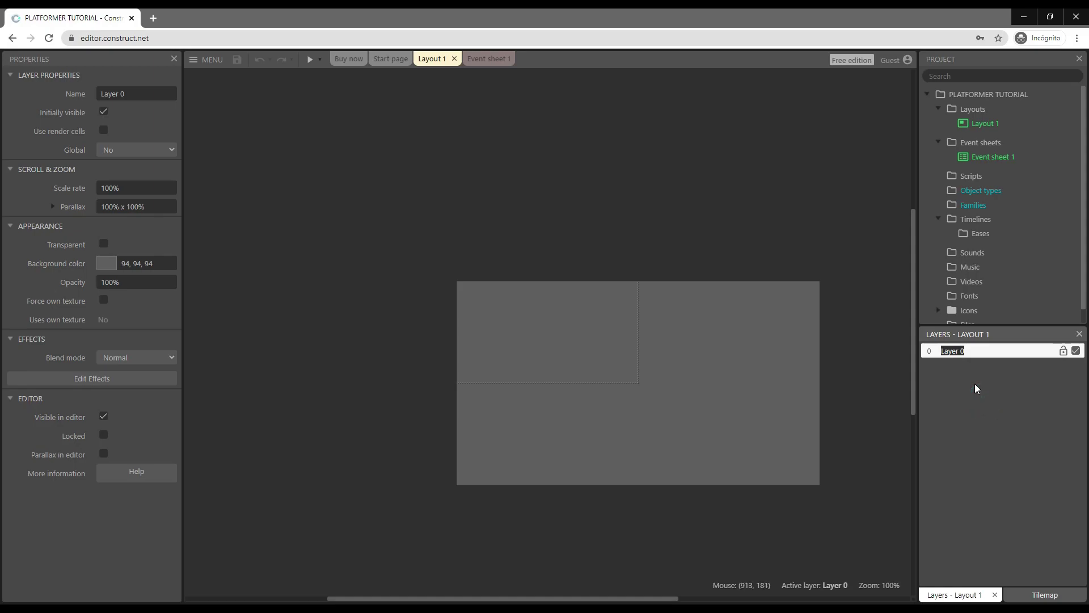
pyautogui.write('Background')
pyautogui.press('Return')
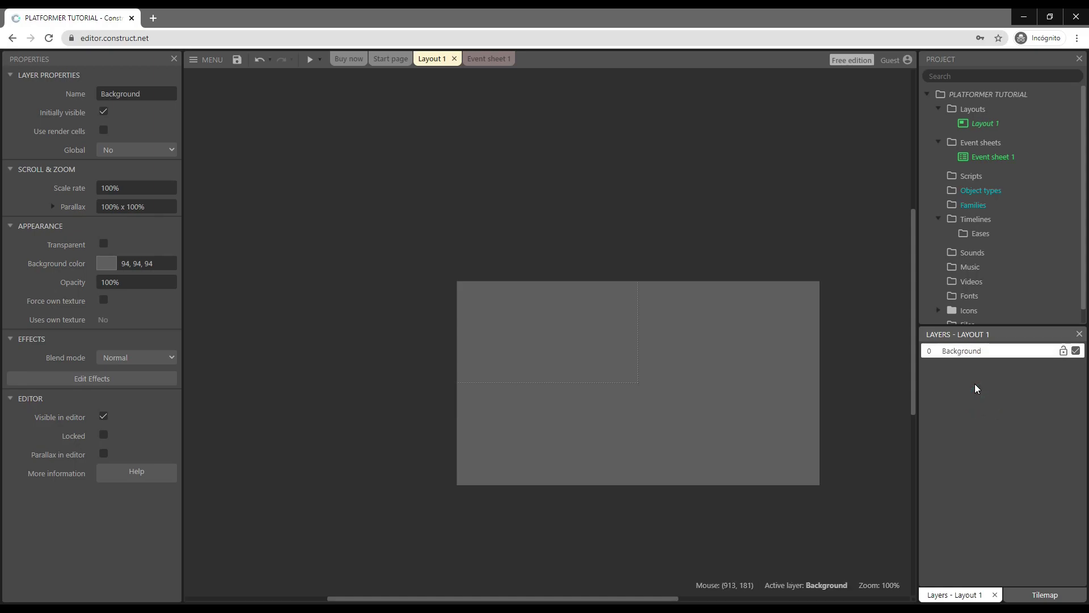
# - Add a new layer named Game at the top, above Background
pyautogui.rightClick(1002, 455)
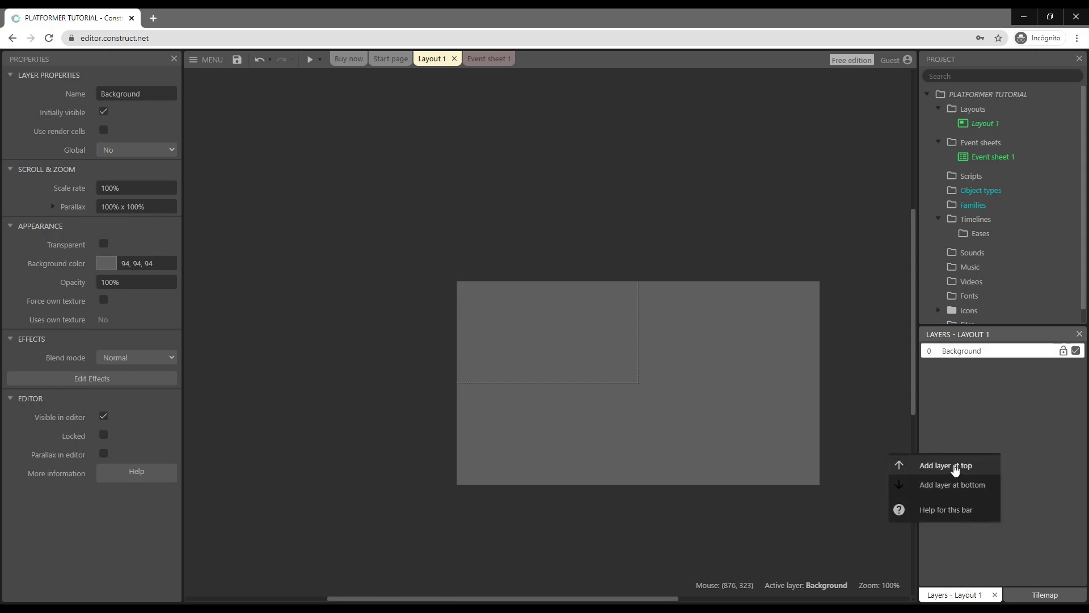
pyautogui.click(956, 466)
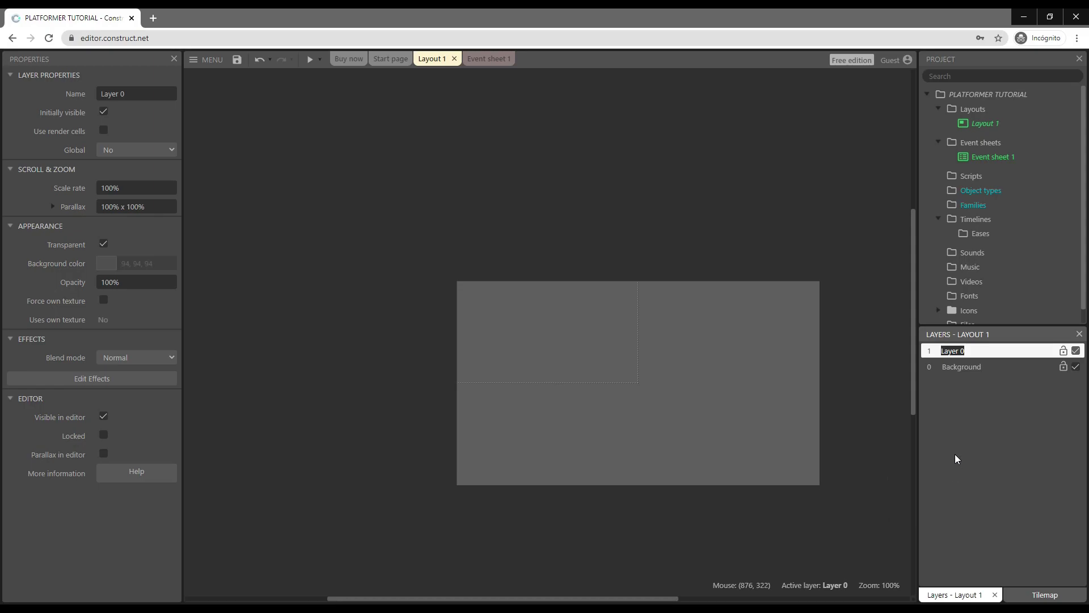
pyautogui.write('Game')
pyautogui.press('Return')
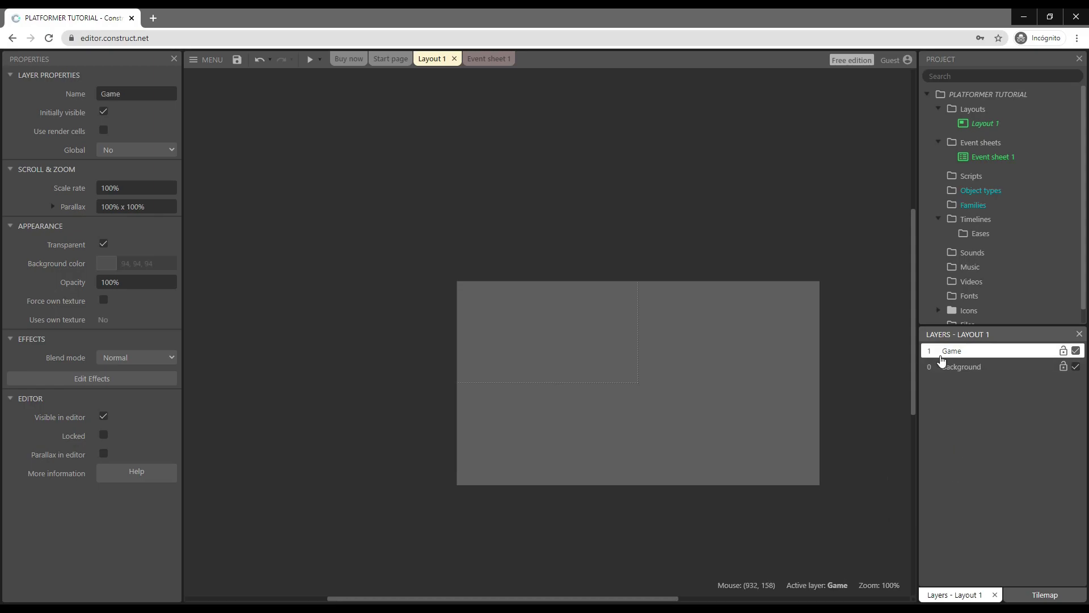
# - Insert a new Tilemap object type named LevelTilemap
pyautogui.rightClick(501, 334)
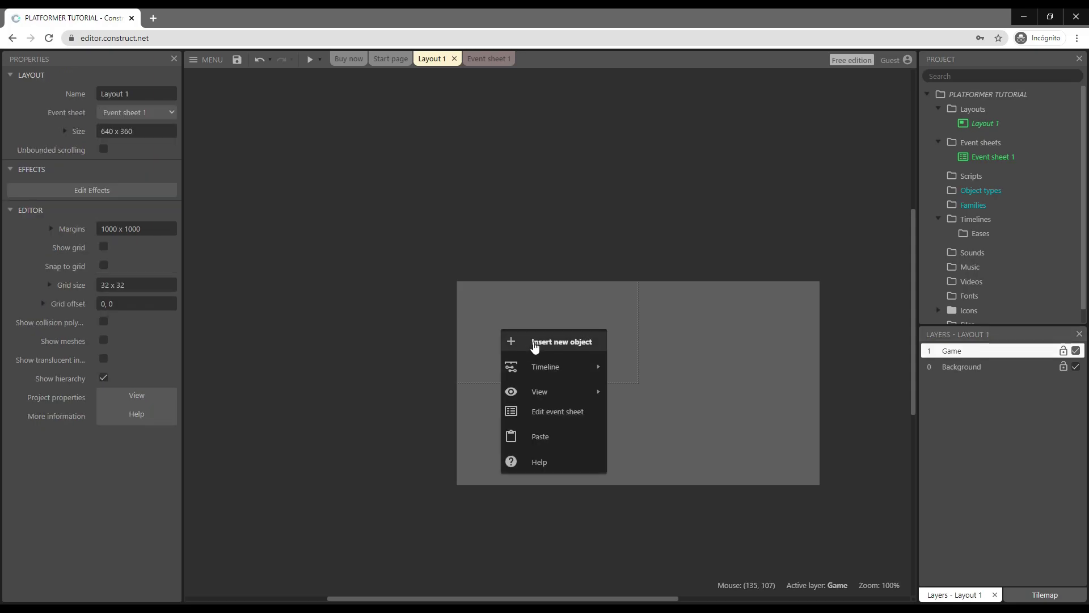
pyautogui.click(535, 340)
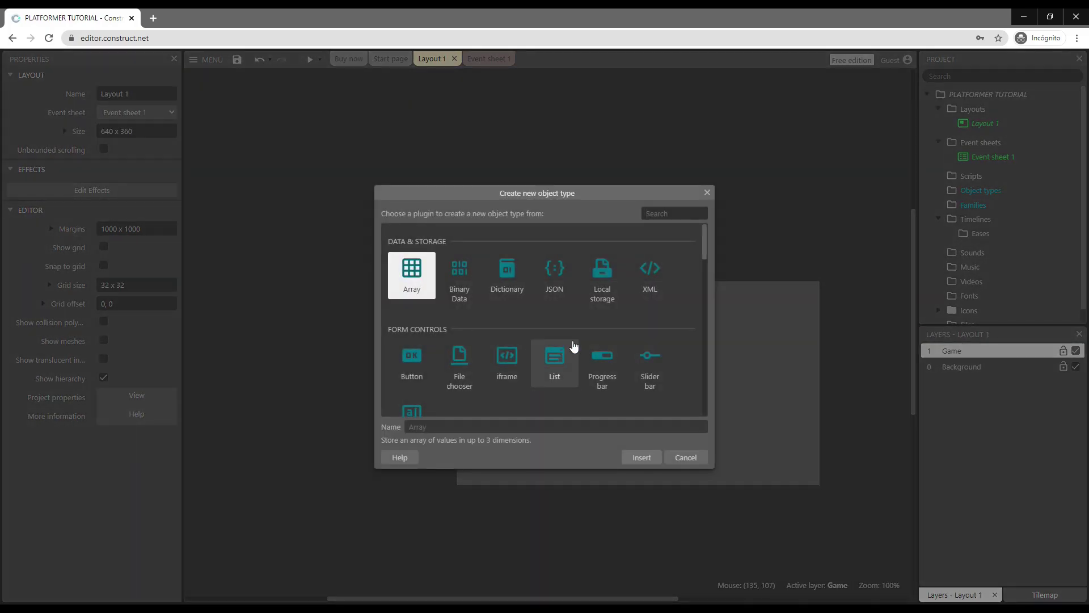
pyautogui.scroll(-3, 573, 347)
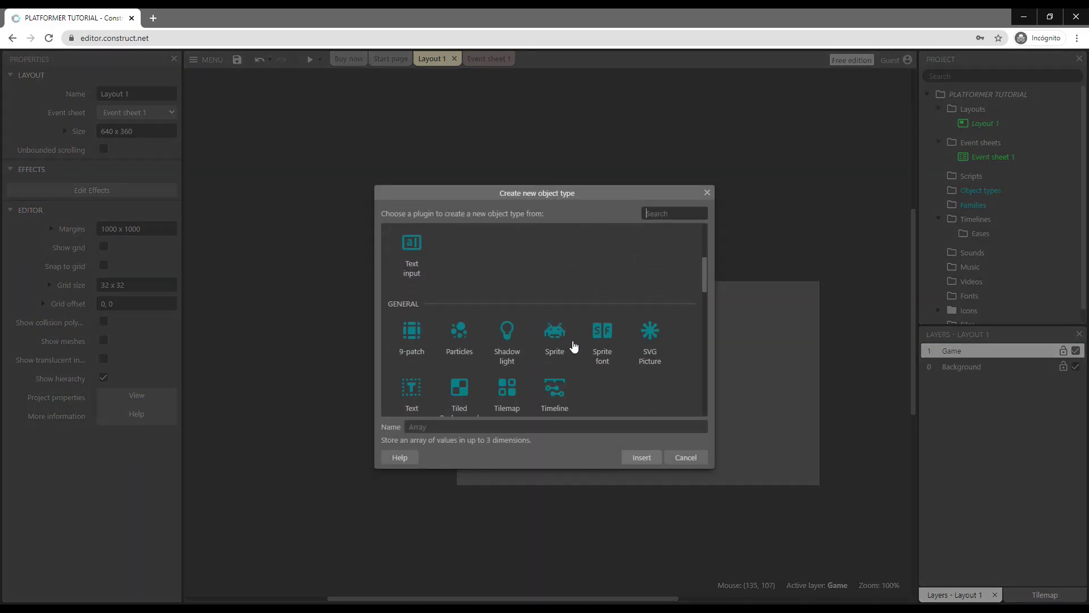
pyautogui.click(504, 399)
pyautogui.click(457, 426)
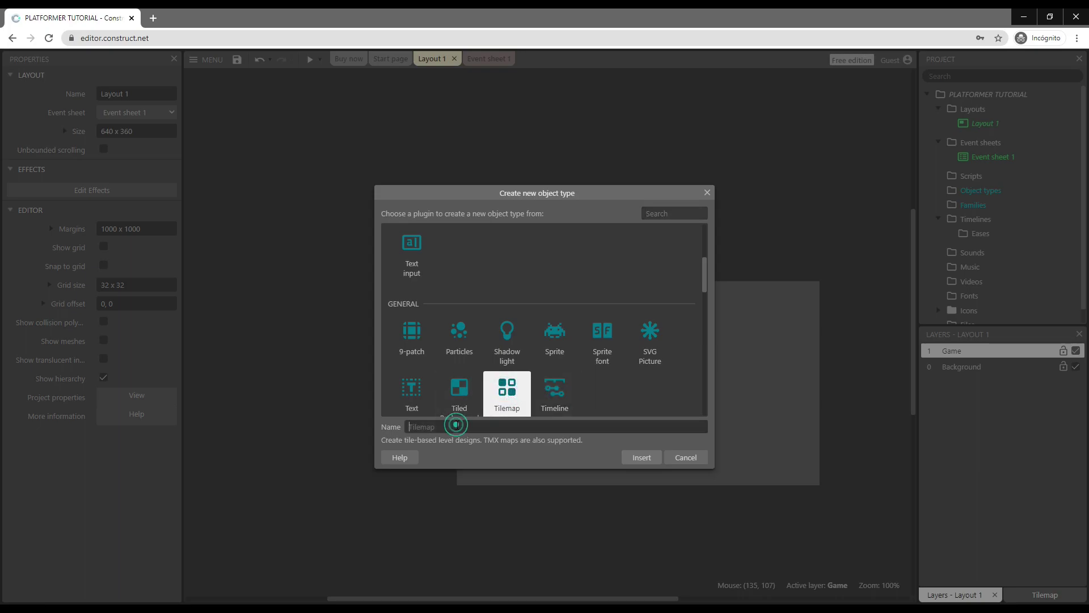
pyautogui.write('LevelTilemap')
pyautogui.press('Return')
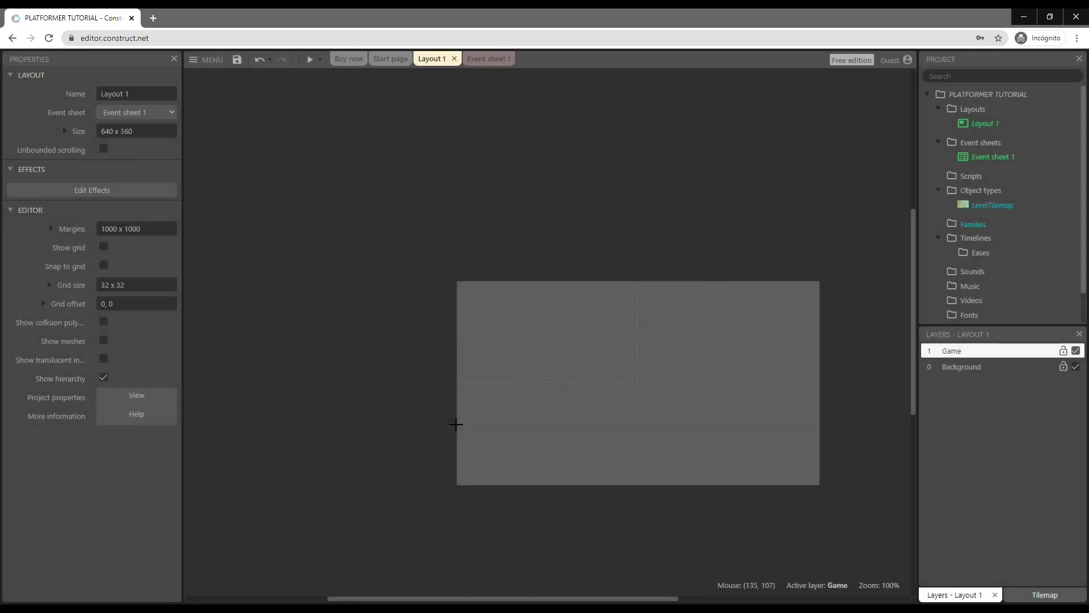
# - Drop LevelTilemap onto Layout 1, bringing up its Tilemap Source Image Editor
pyautogui.click(485, 334)
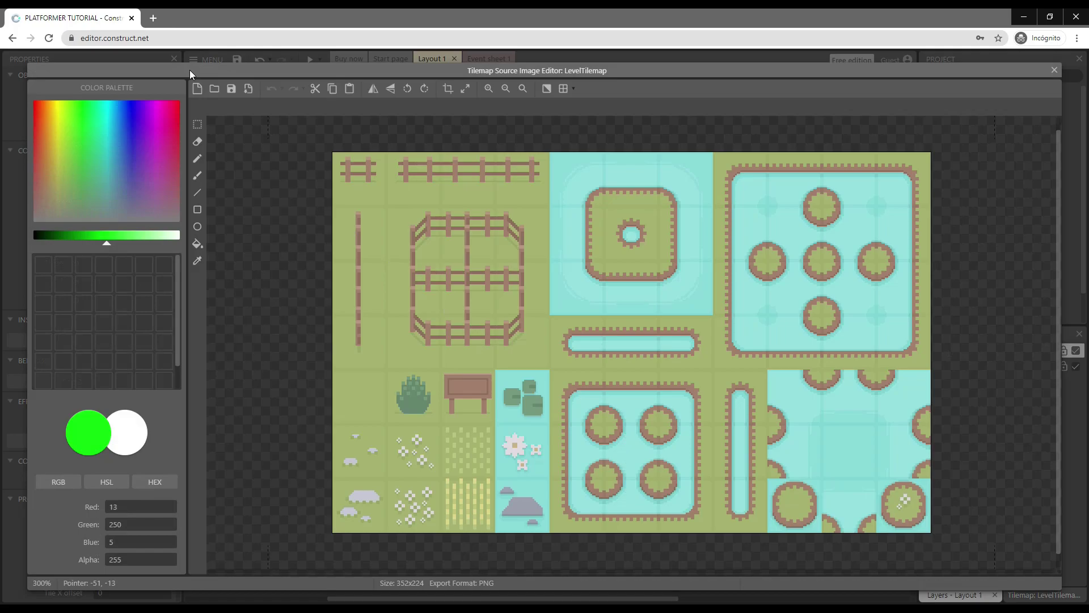
# - Load castle-tileset.png from the Castle Platformer Tileset [16x16] folder as the tileset, then close the editor
pyautogui.click(215, 90)
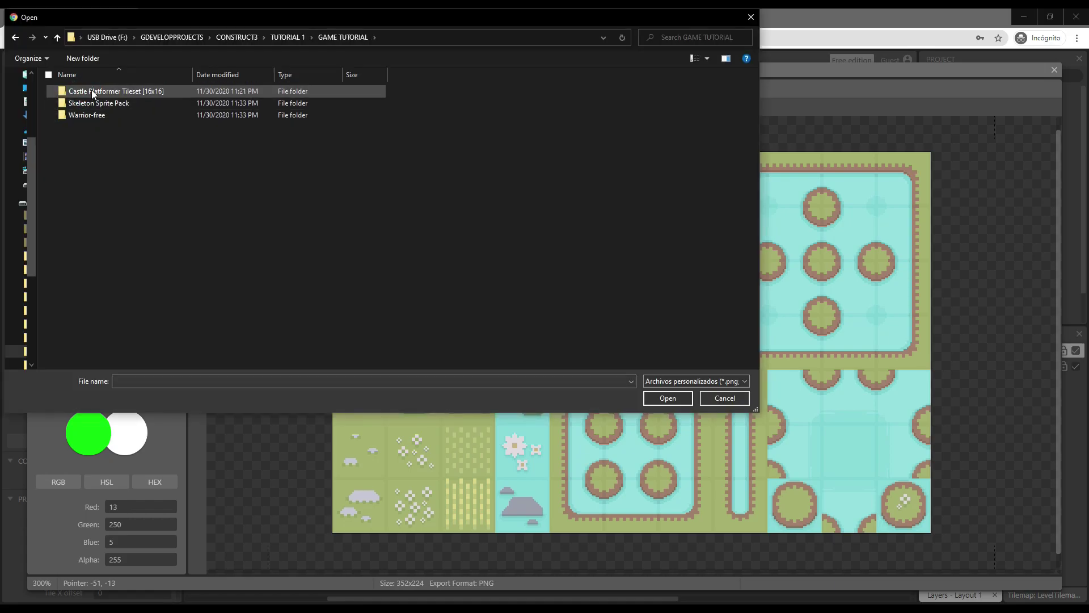
pyautogui.doubleClick(91, 91)
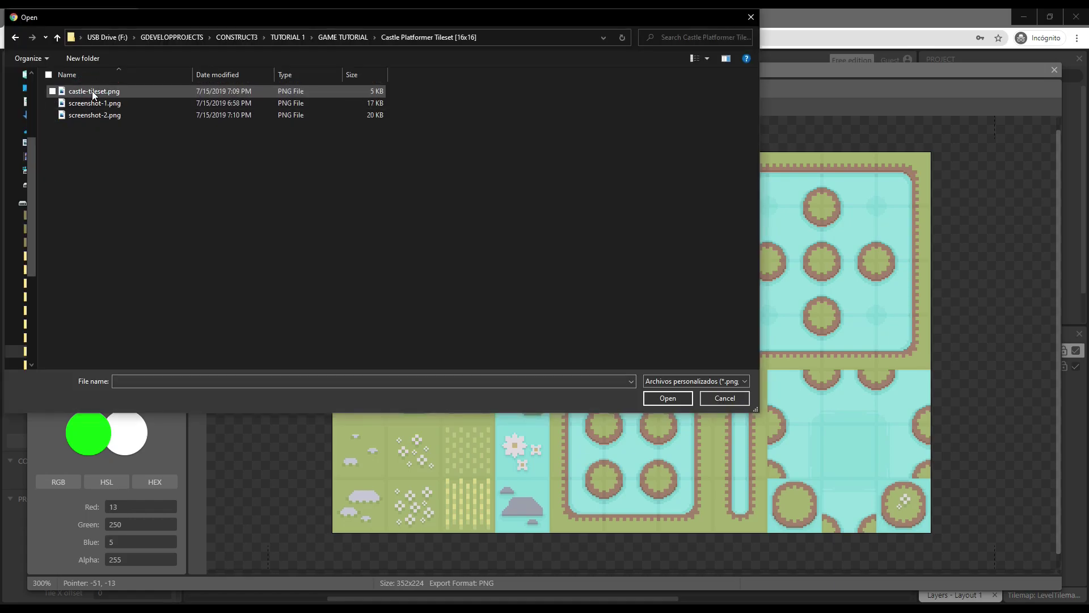
pyautogui.click(92, 93)
pyautogui.click(668, 399)
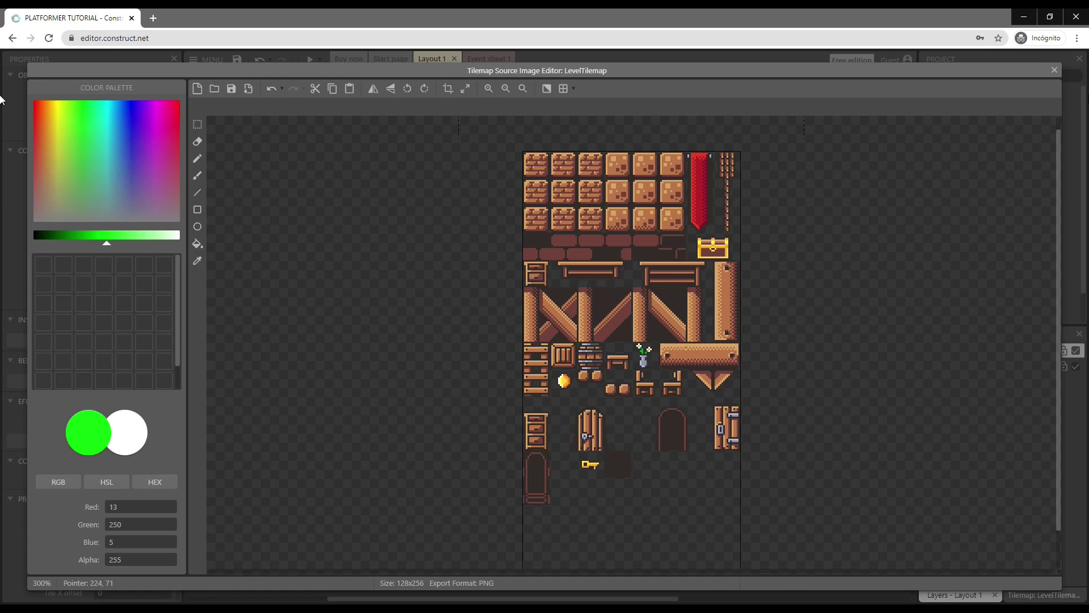
pyautogui.click(1055, 70)
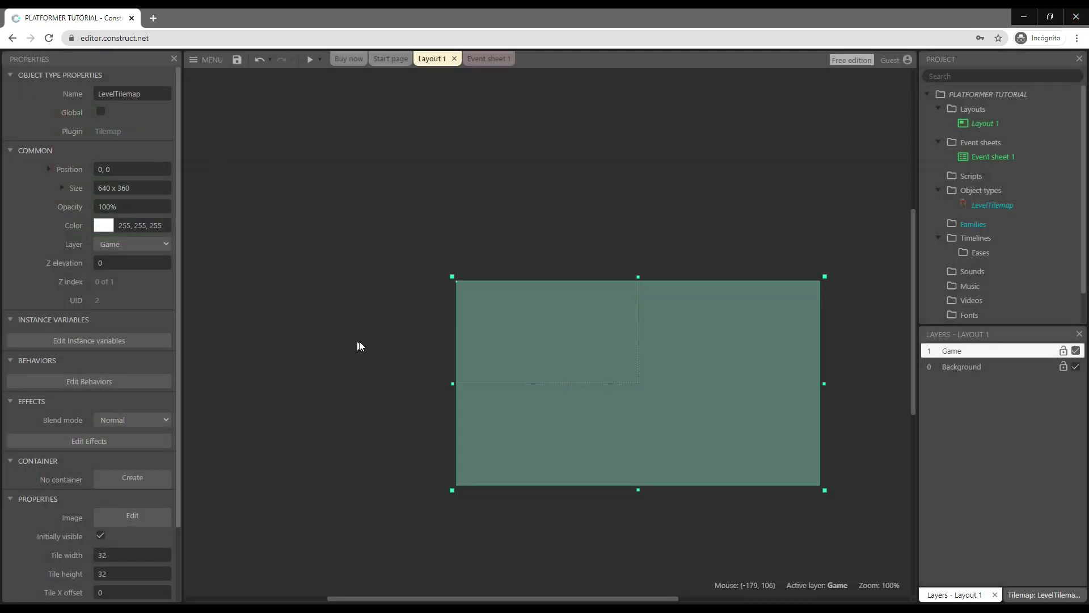
# - Set LevelTilemap's tile width and tile height to 16
pyautogui.click(1043, 594)
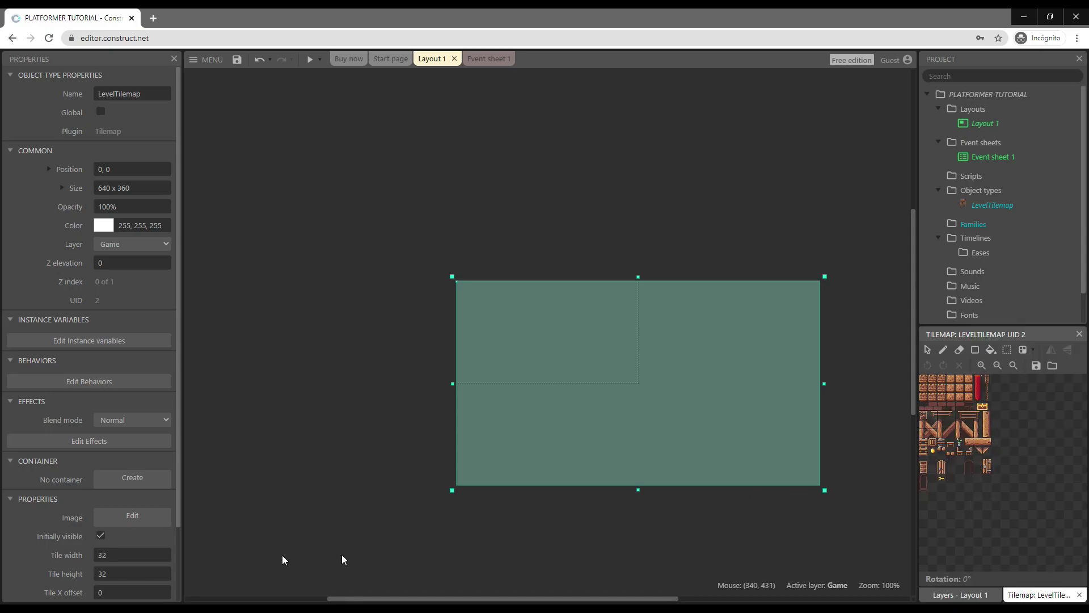
pyautogui.click(120, 558)
pyautogui.write('40')
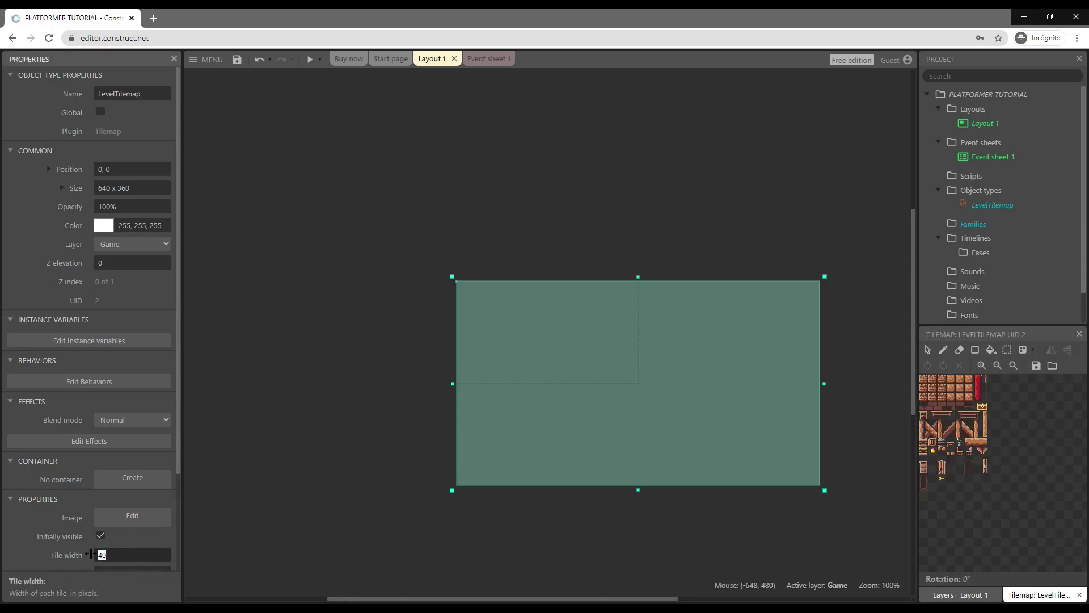
pyautogui.scroll(-2, 127, 542)
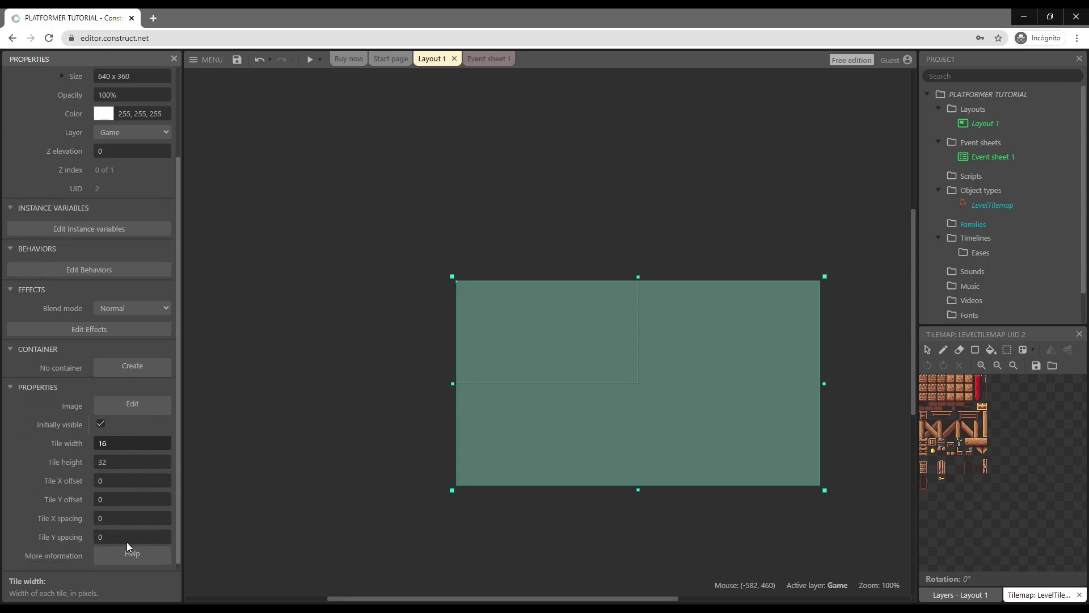
pyautogui.click(92, 459)
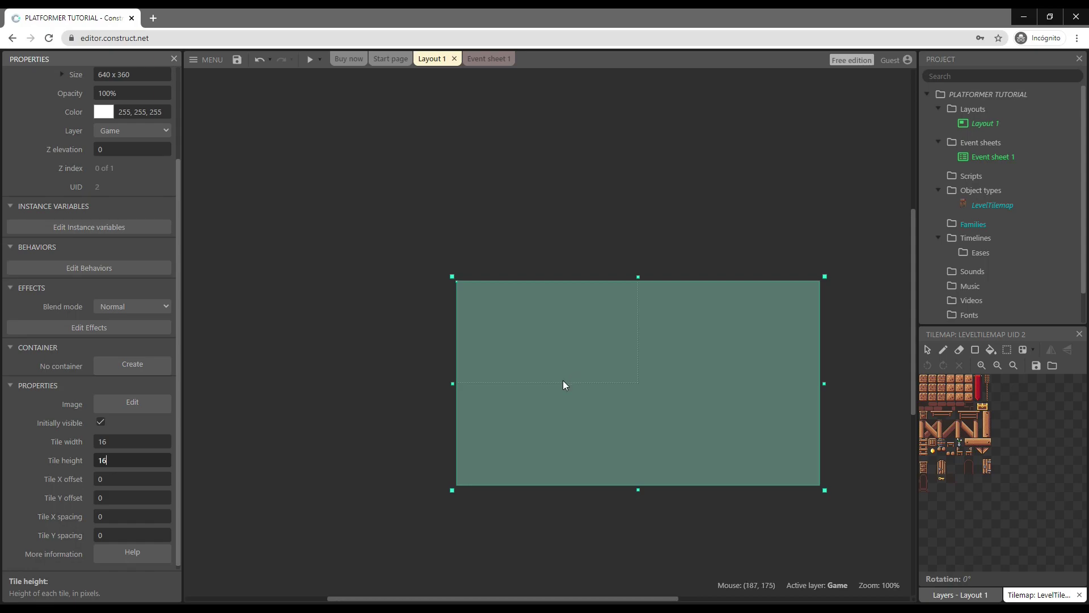
pyautogui.press('Tab')
# - Adjust the tile palette zoom and pick a castle tile to paint with
pyautogui.click(981, 365)
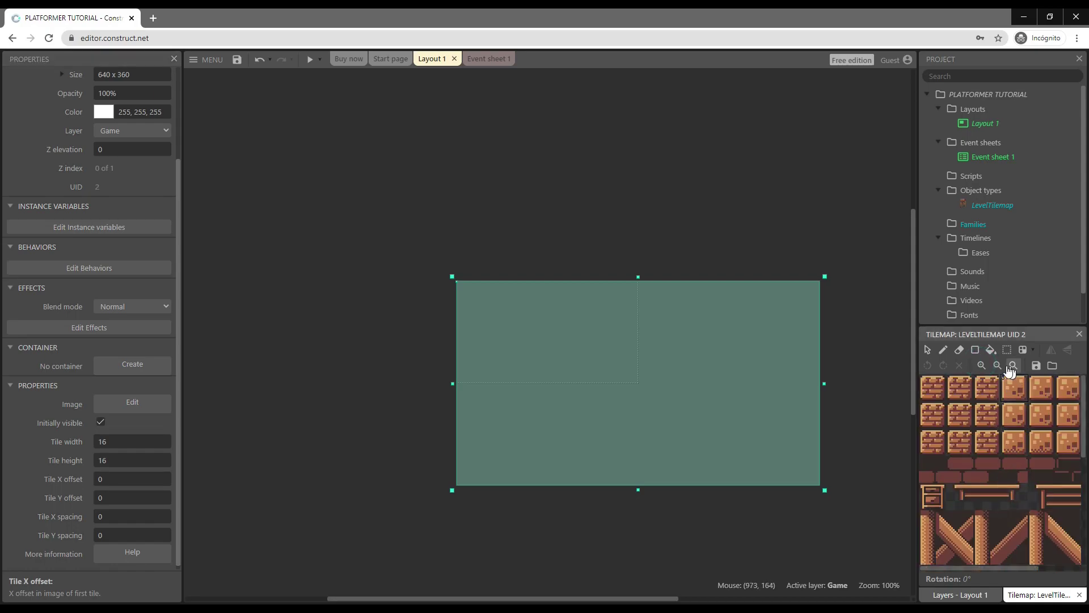
pyautogui.click(997, 367)
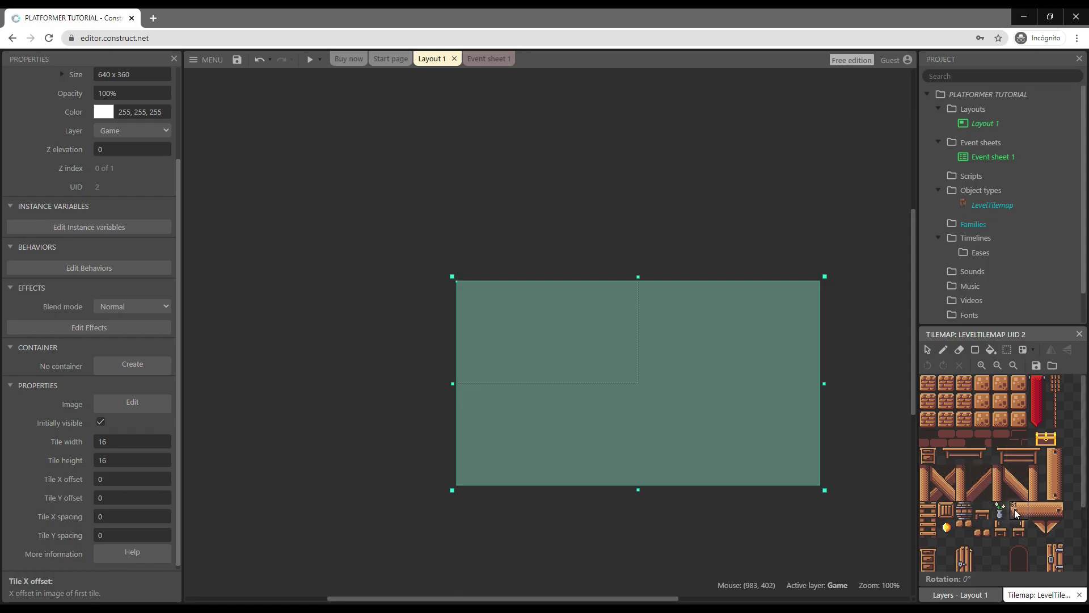
pyautogui.scroll(2, 533, 397)
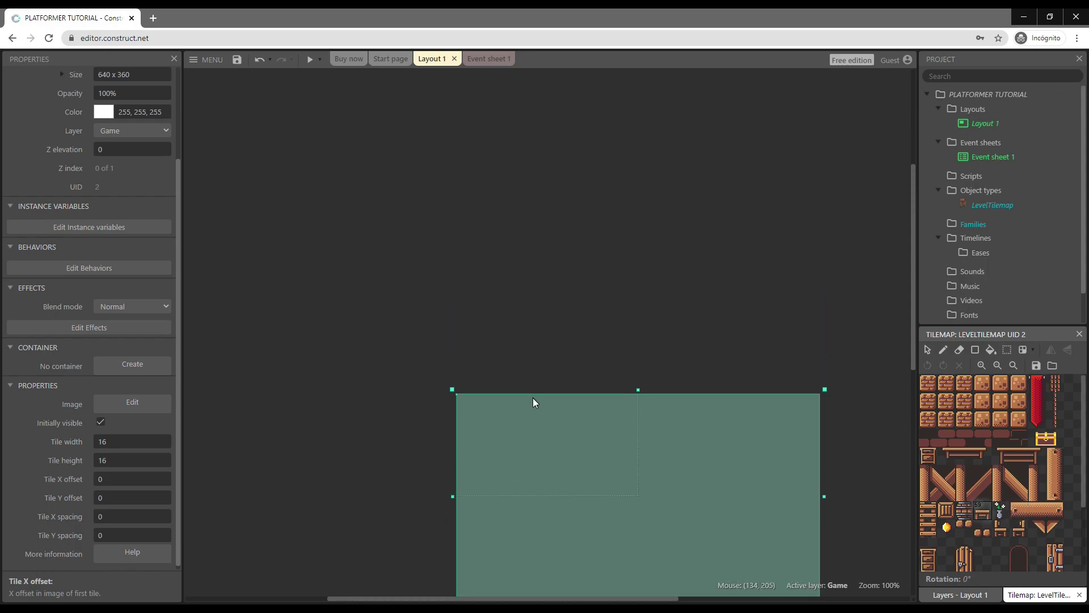
pyautogui.scroll(-1, 532, 397)
pyautogui.keyDown('ctrl'); pyautogui.scroll(4, 532, 397); pyautogui.keyUp('ctrl')
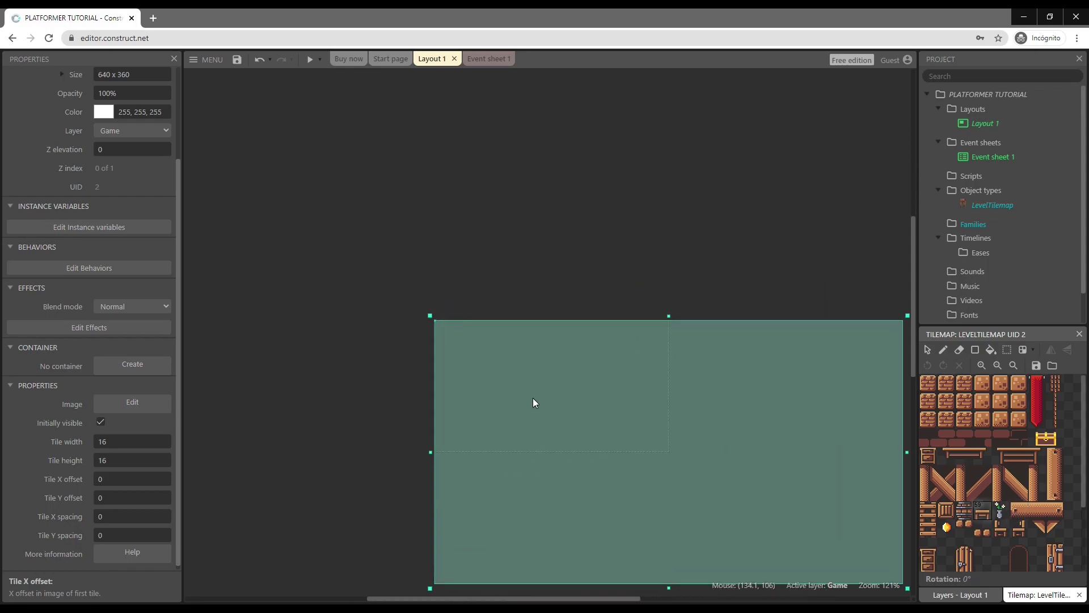
pyautogui.keyDown('ctrl'); pyautogui.scroll(3, 533, 397); pyautogui.keyUp('ctrl')
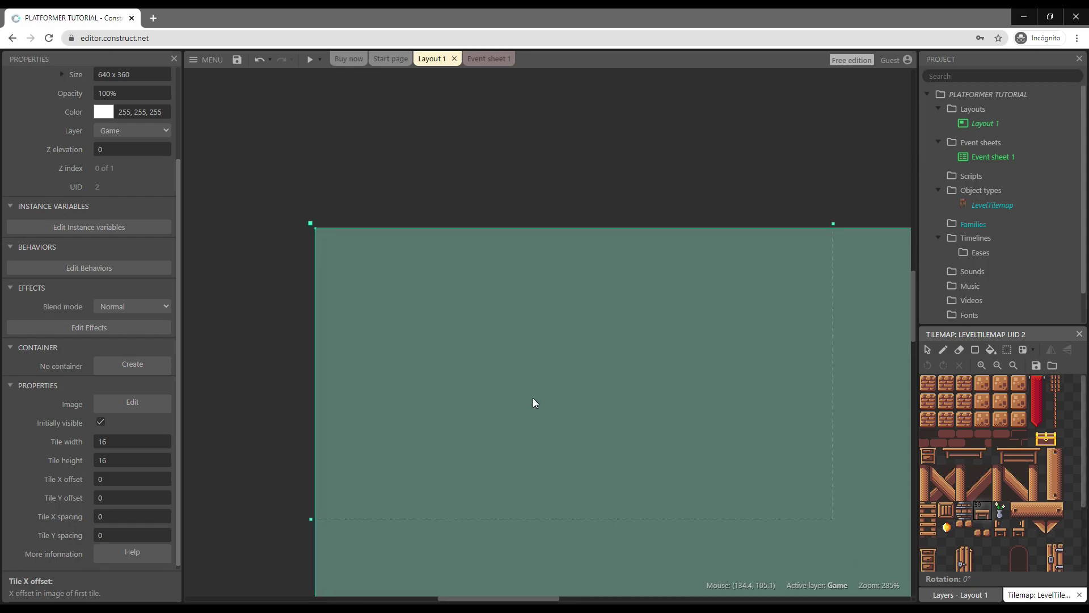
pyautogui.click(1019, 509)
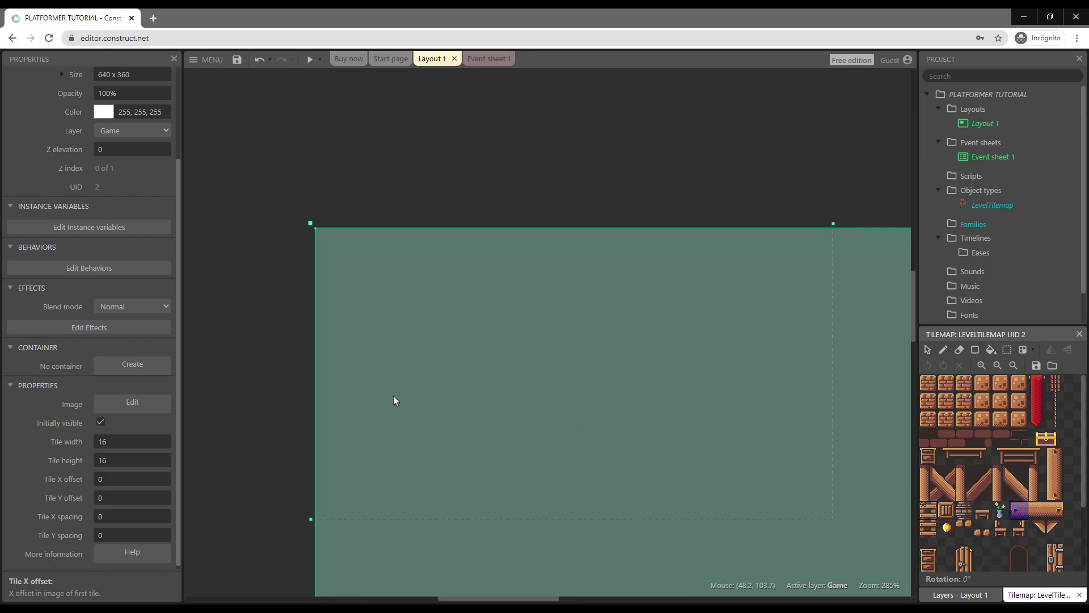
# - Paint a horizontal row of bridge plank tiles, capped with an end tile on the right
pyautogui.click(943, 350)
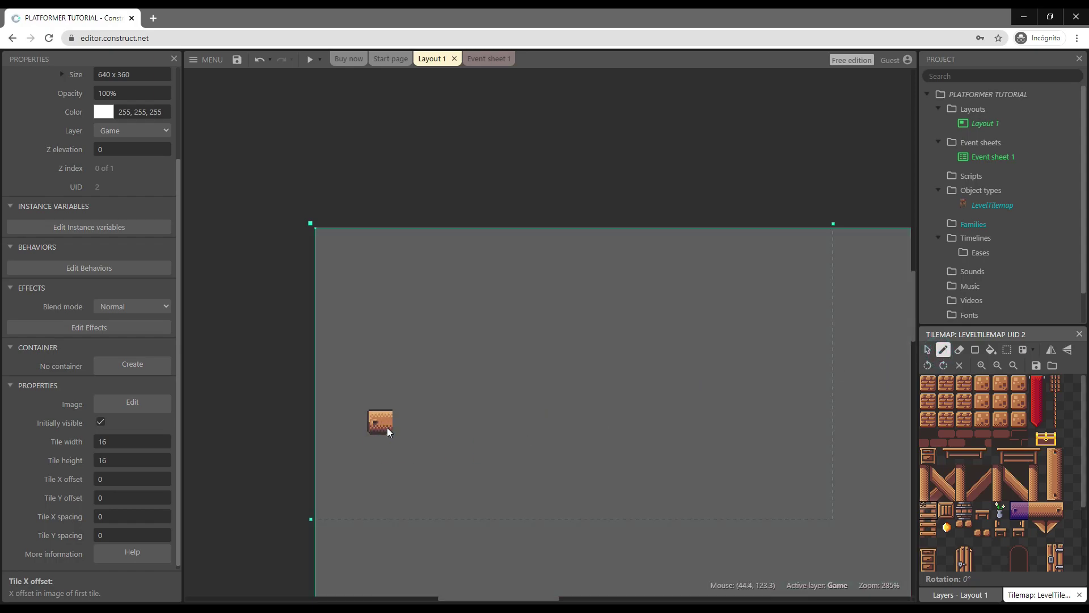
pyautogui.click(387, 427)
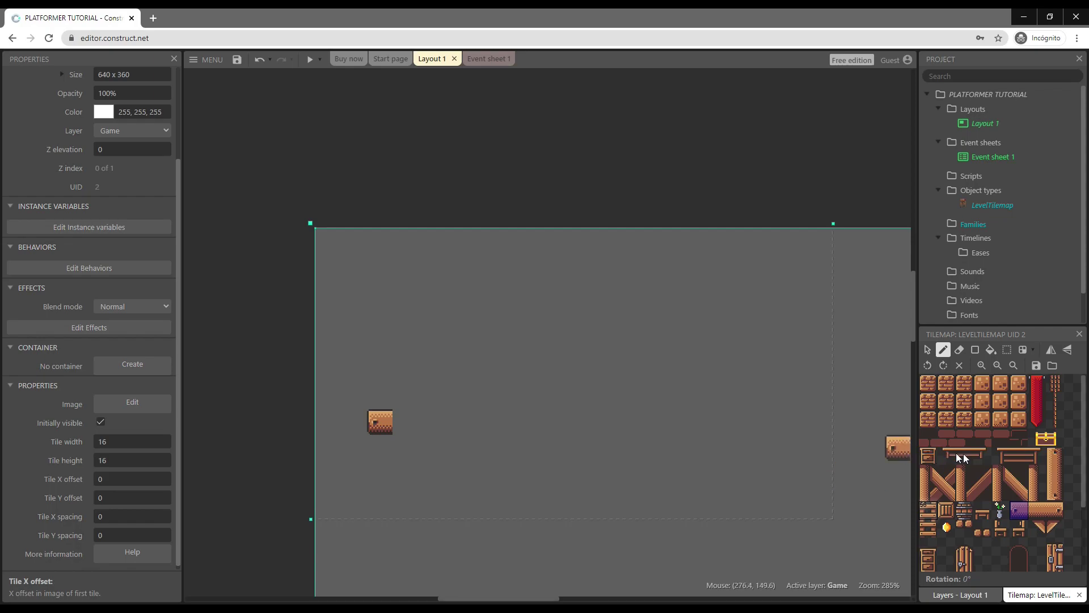
pyautogui.click(1043, 508)
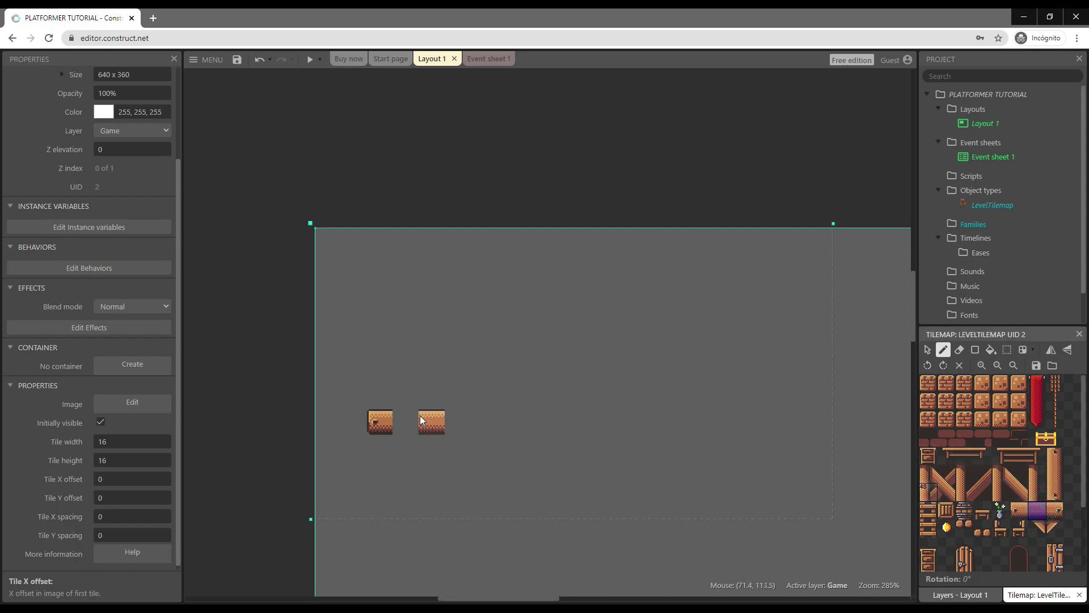
pyautogui.moveTo(410, 418); pyautogui.dragTo(685, 418)
pyautogui.click(1055, 509)
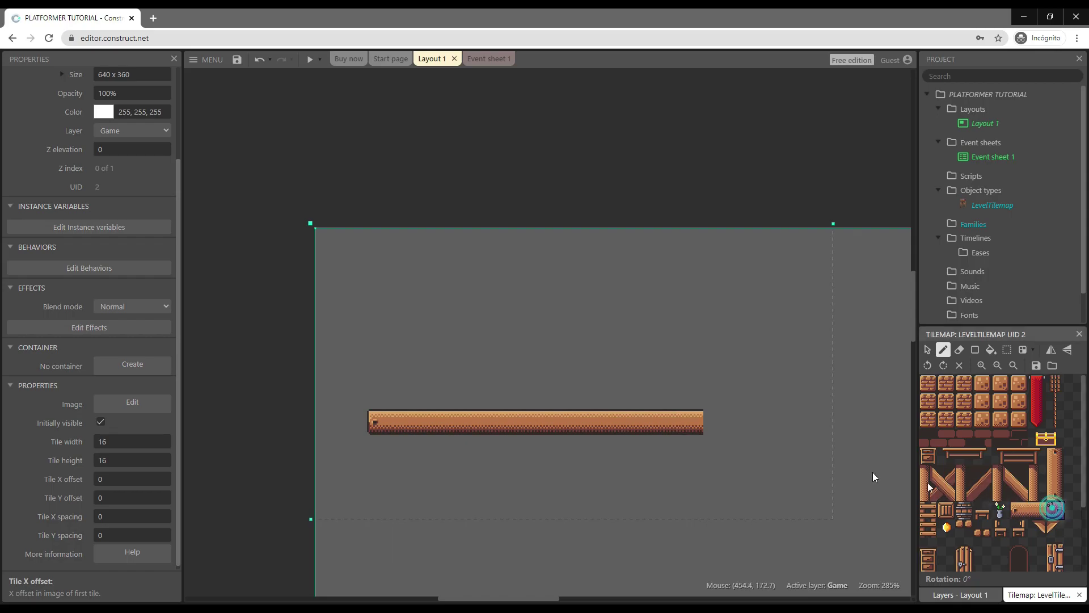
pyautogui.click(720, 424)
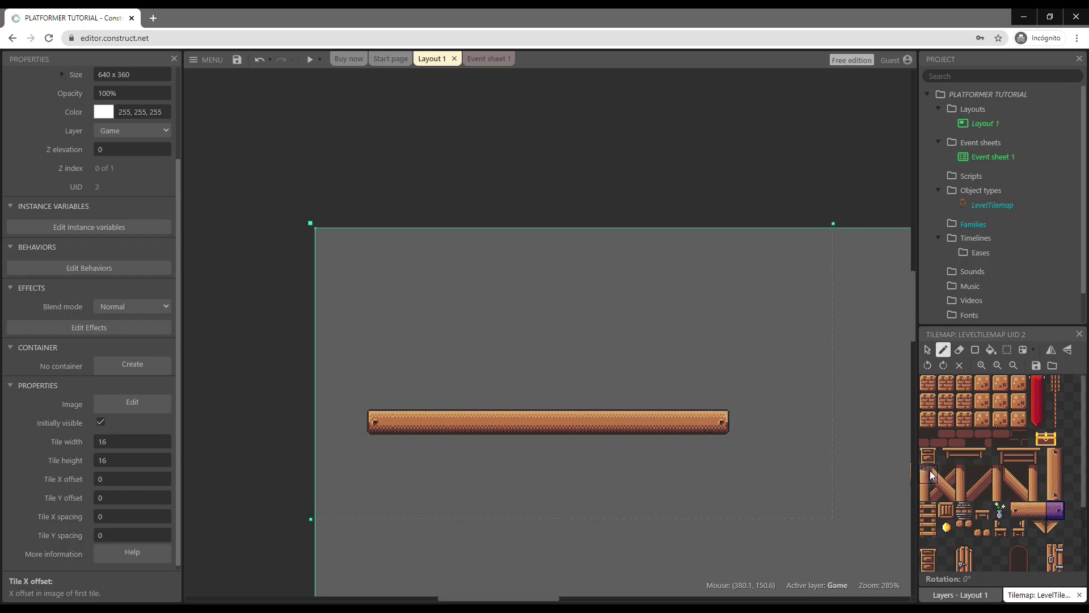
# - Stamp the truss tile group under the bridge and open tile 61 in the Tile Editor
pyautogui.moveTo(929, 472); pyautogui.dragTo(1031, 498)
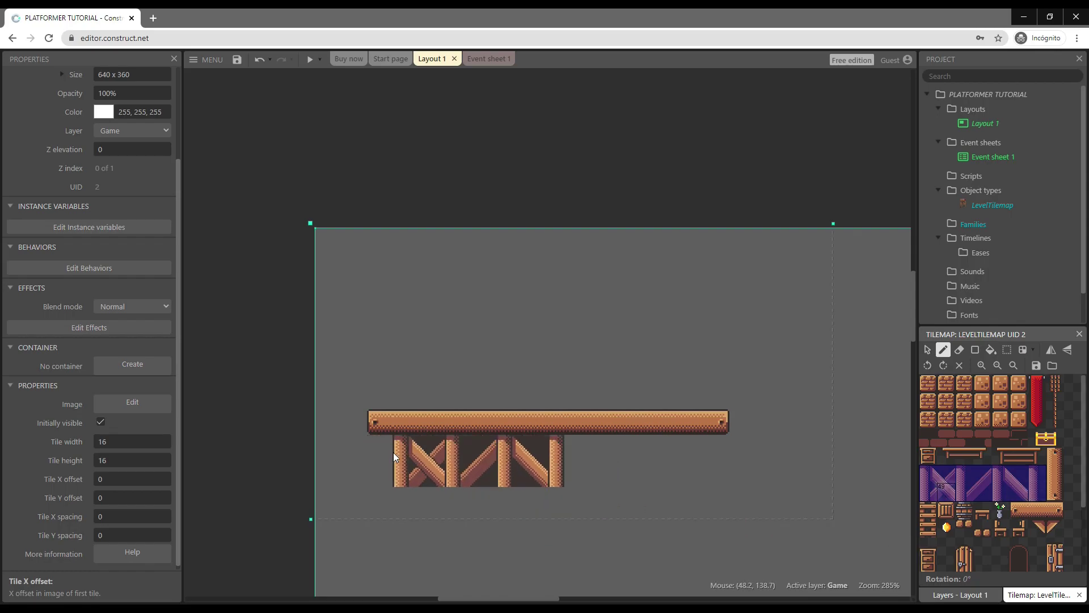
pyautogui.click(393, 451)
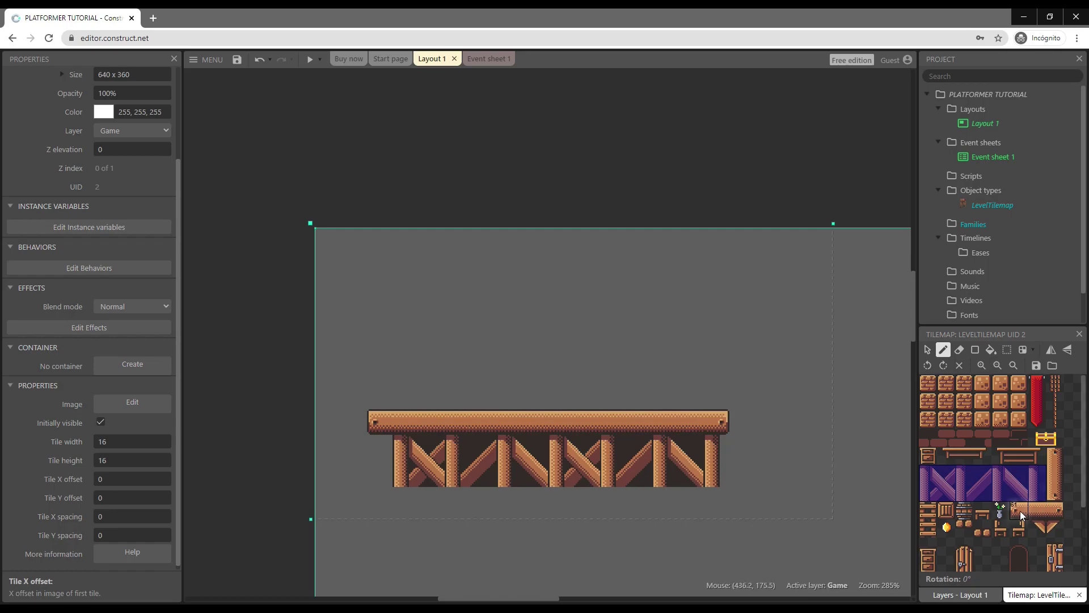
pyautogui.doubleClick(1019, 510)
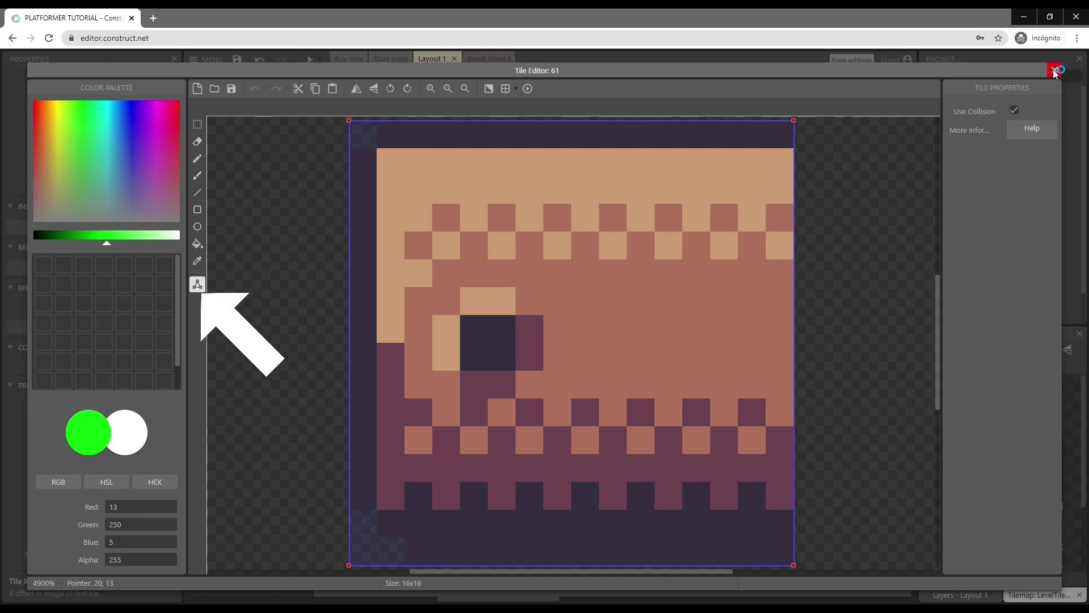
# - Check collision on tiles 61, 62 and 63, then move LevelTilemap down to position 0, 19.63
pyautogui.click(1053, 72)
pyautogui.doubleClick(1041, 513)
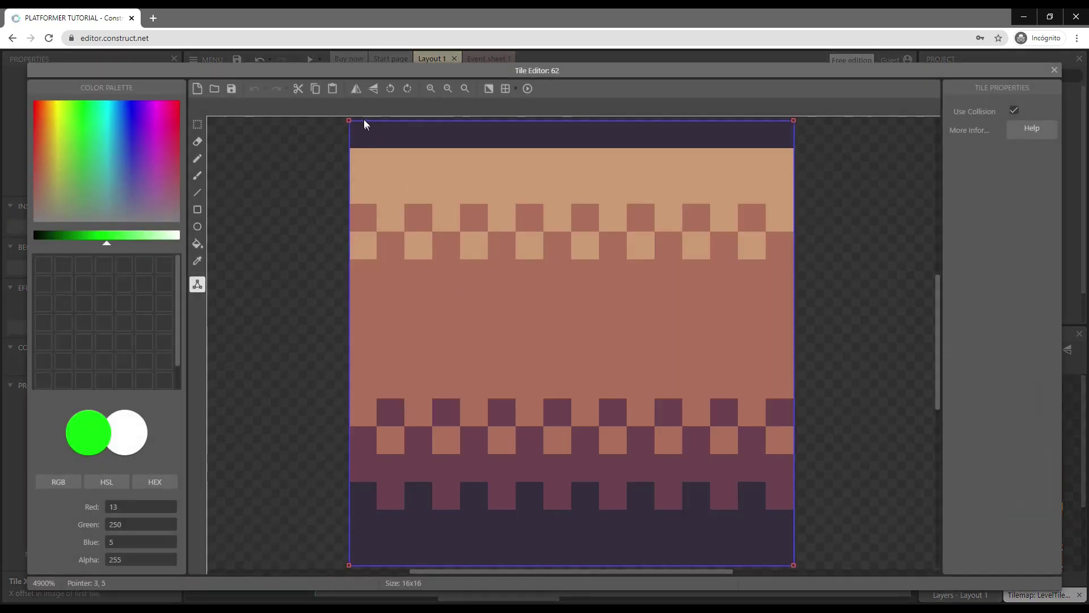
pyautogui.click(1054, 71)
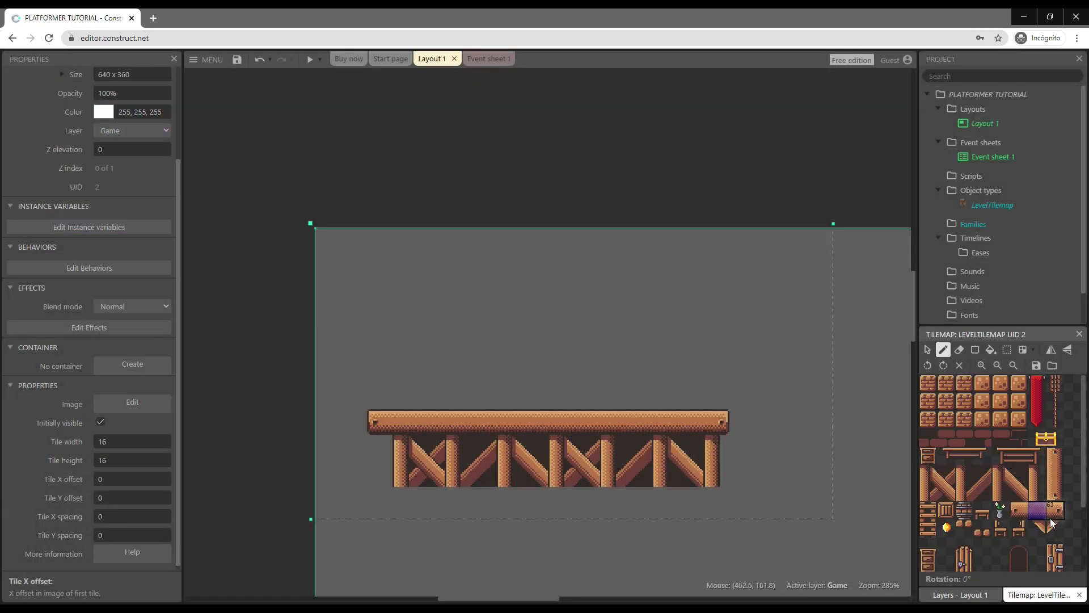
pyautogui.doubleClick(1056, 512)
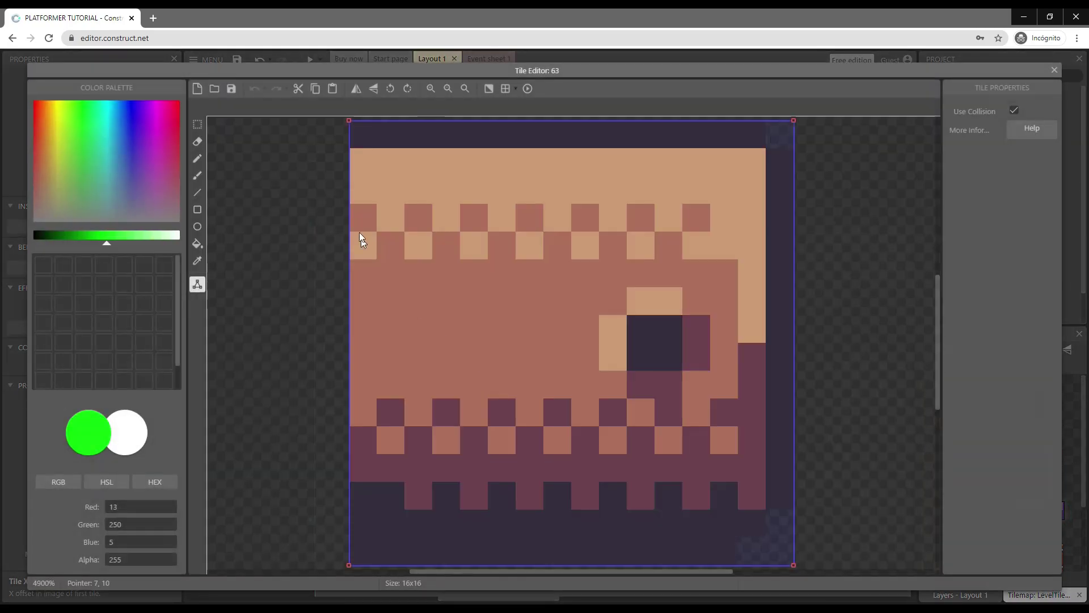
pyautogui.click(1054, 71)
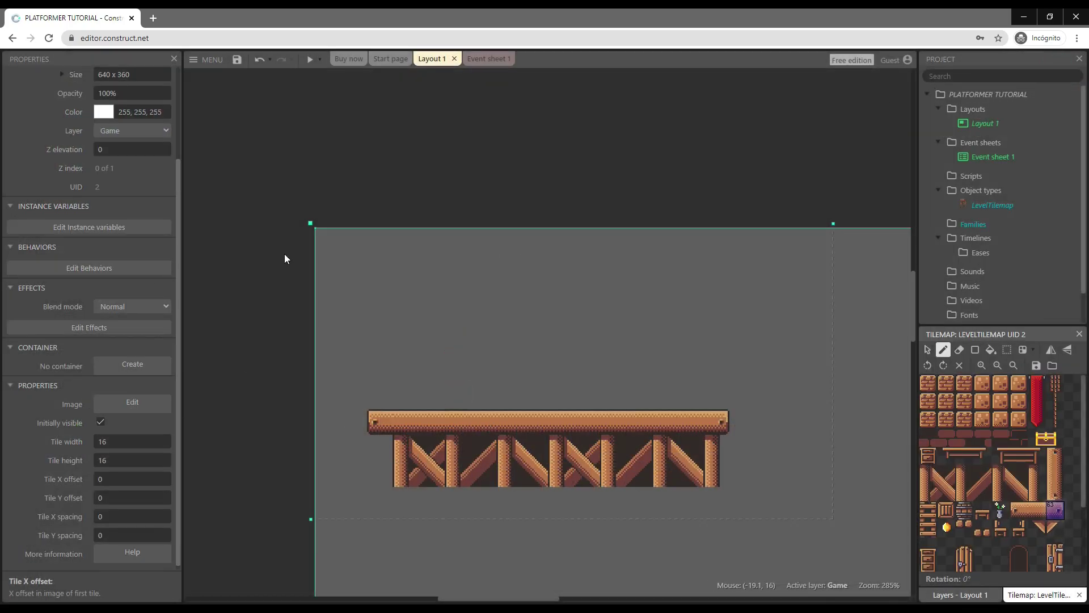
pyautogui.click(927, 349)
pyautogui.moveTo(573, 434); pyautogui.dragTo(573, 465)
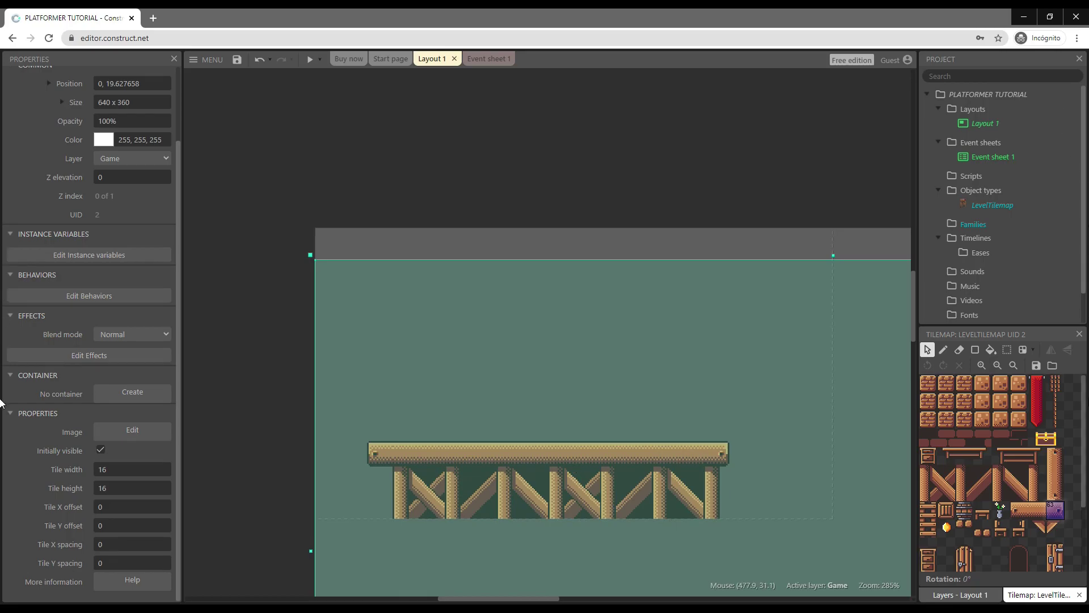
# - Add the Solid behavior to the LevelTilemap bridge, then deselect it
pyautogui.click(945, 596)
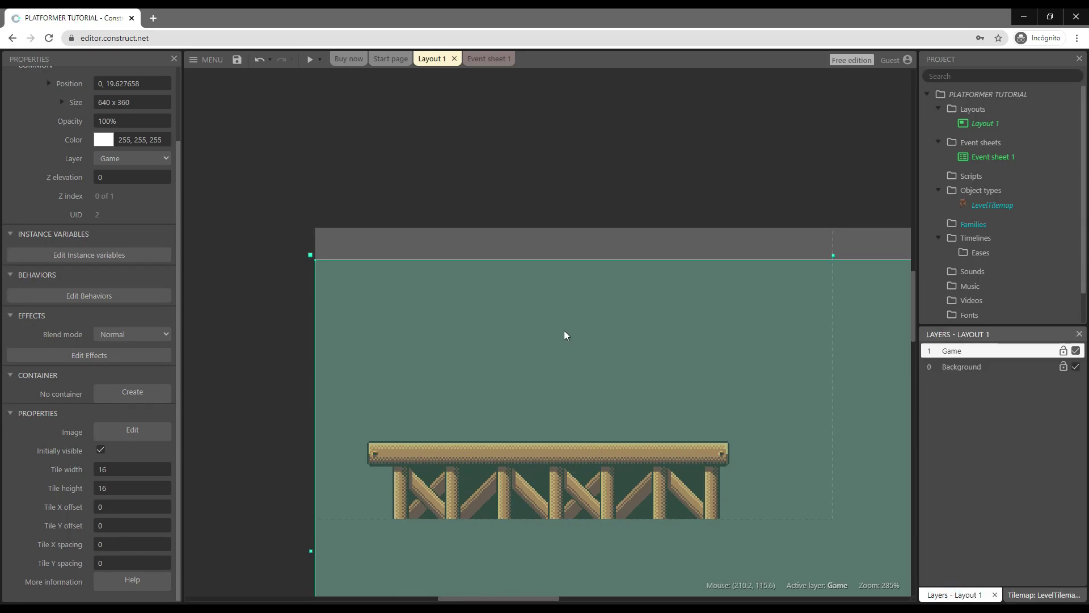
pyautogui.click(507, 248)
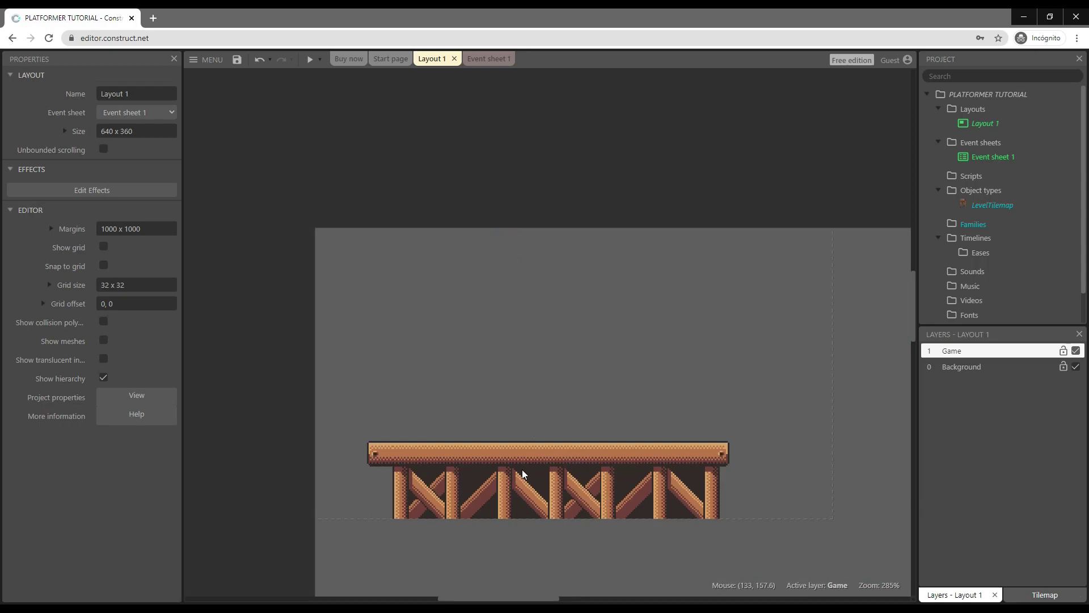
pyautogui.click(514, 454)
pyautogui.rightClick(514, 452)
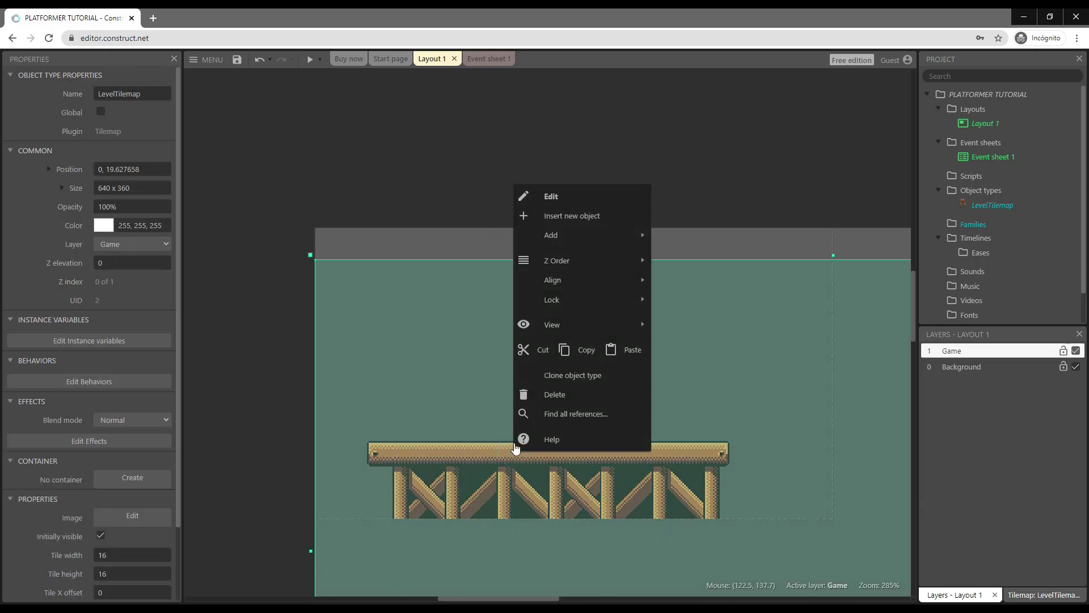
pyautogui.moveTo(559, 235)
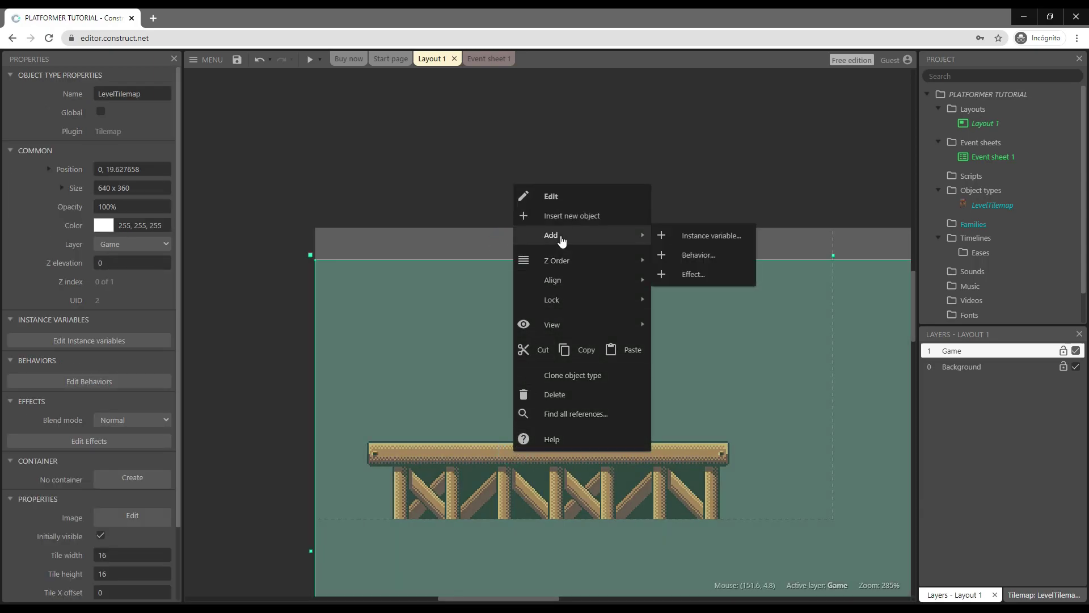
pyautogui.click(699, 255)
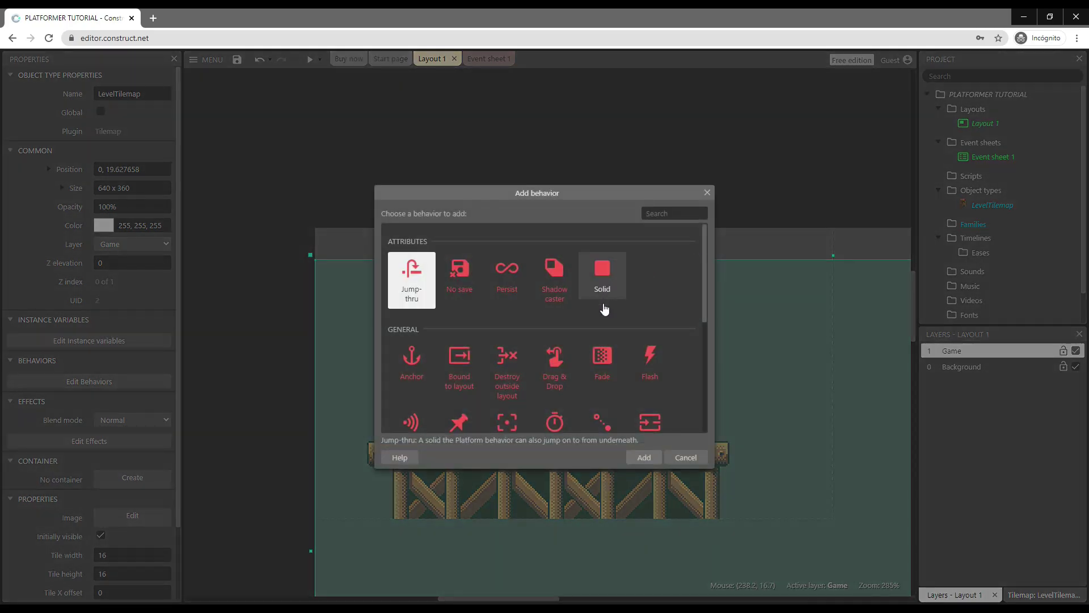
pyautogui.click(603, 275)
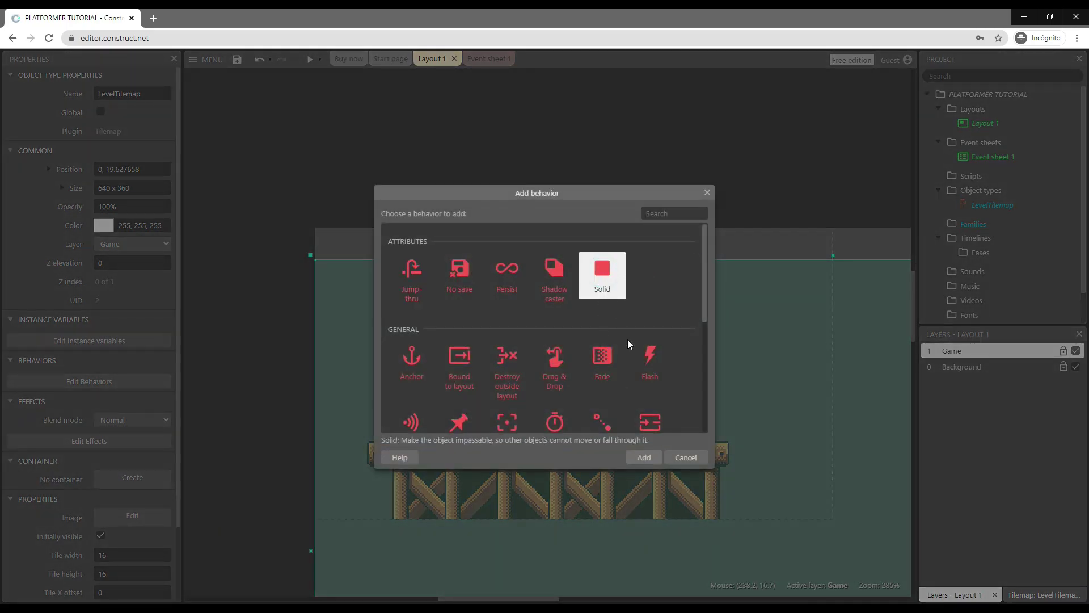
pyautogui.click(644, 458)
pyautogui.click(541, 244)
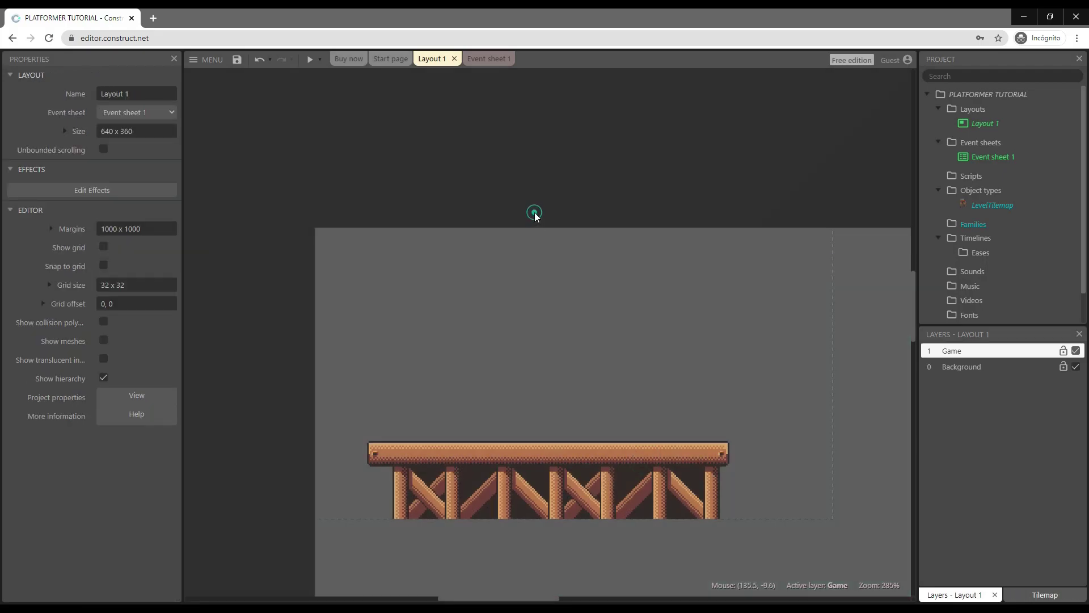
# - Insert a new Sprite object type named PhysicPlayer from the layout's context menu
pyautogui.rightClick(479, 389)
pyautogui.click(531, 153)
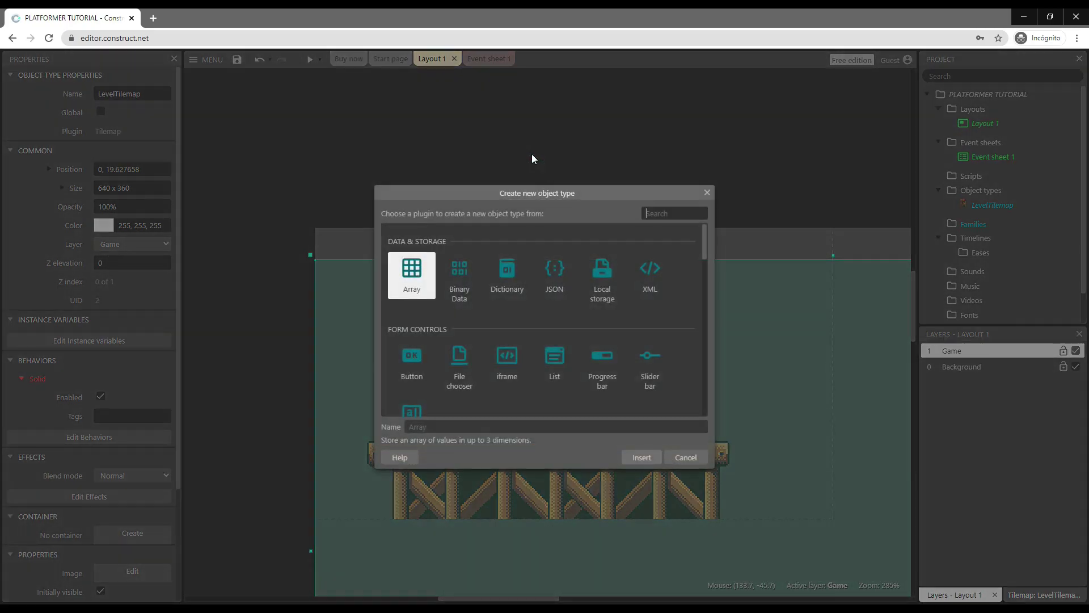
pyautogui.scroll(-2, 526, 302)
pyautogui.scroll(-1, 526, 302)
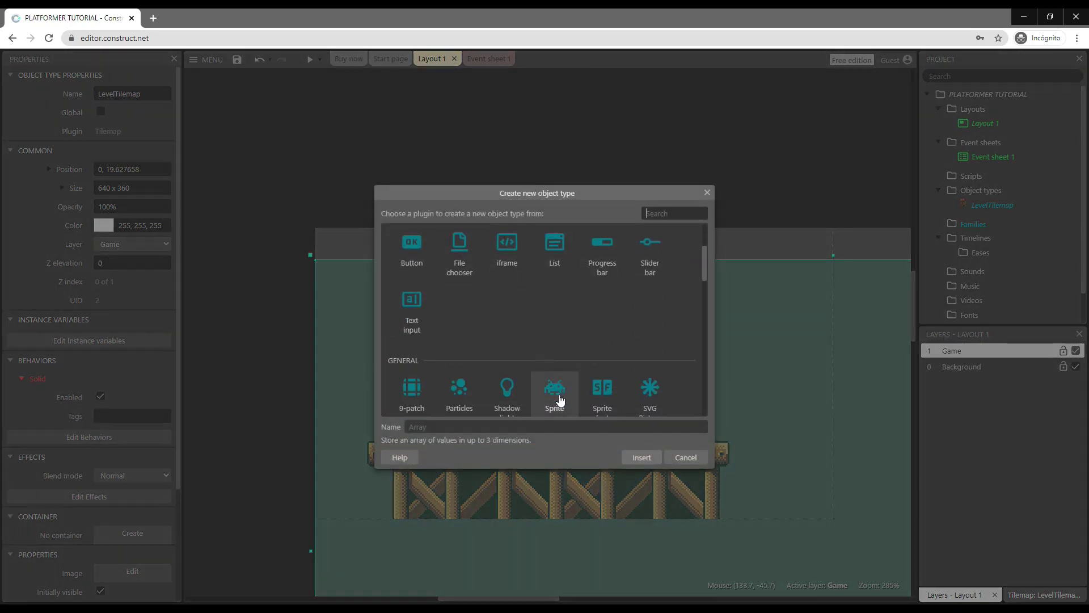
pyautogui.click(555, 392)
pyautogui.click(467, 427)
pyautogui.write('Pla')
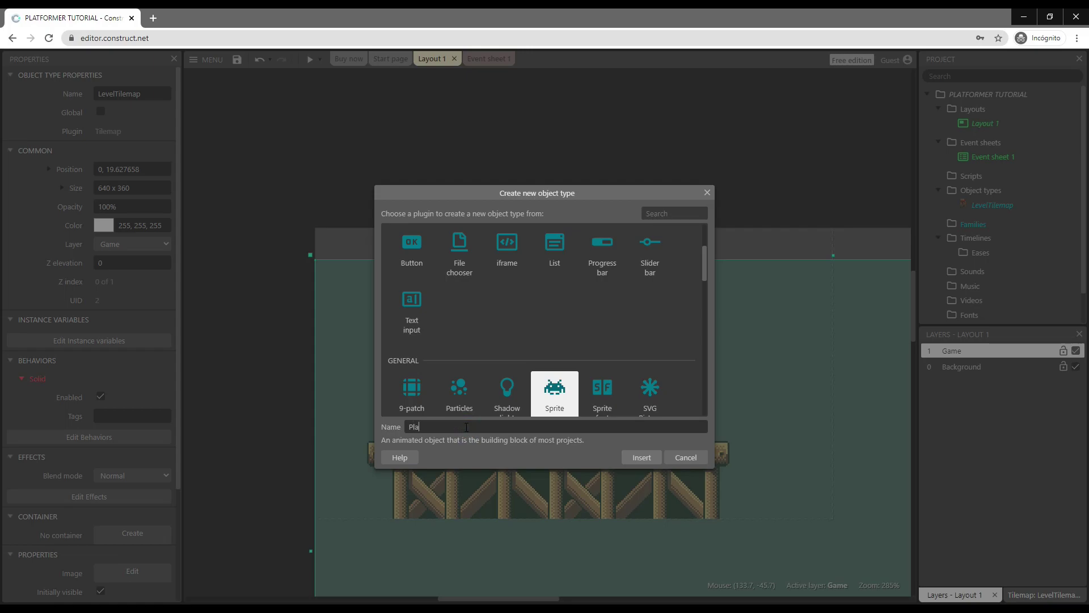
pyautogui.write('yerOb')
pyautogui.press('BackSpace')
pyautogui.press('BackSpace')
pyautogui.press('BackSpace')
pyautogui.press('BackSpace')
pyautogui.press('BackSpace')
pyautogui.press('BackSpace')
pyautogui.press('BackSpace')
pyautogui.press('BackSpace')
pyautogui.write('PlysicPlayer')
pyautogui.click(642, 459)
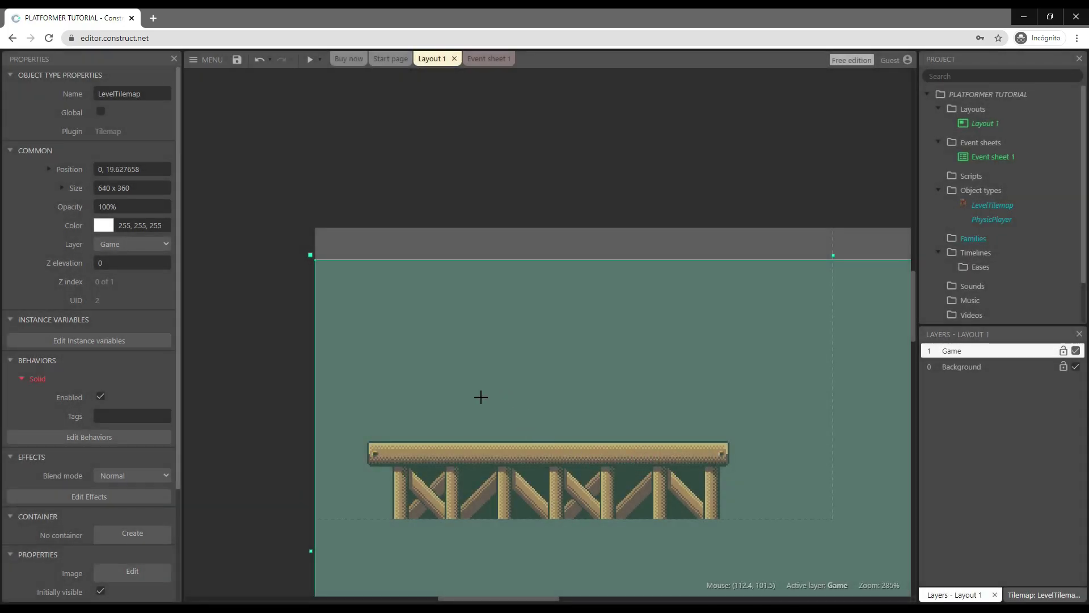
# - Place PhysicPlayer above the bridge and resize its image canvas to 16×16
pyautogui.click(481, 397)
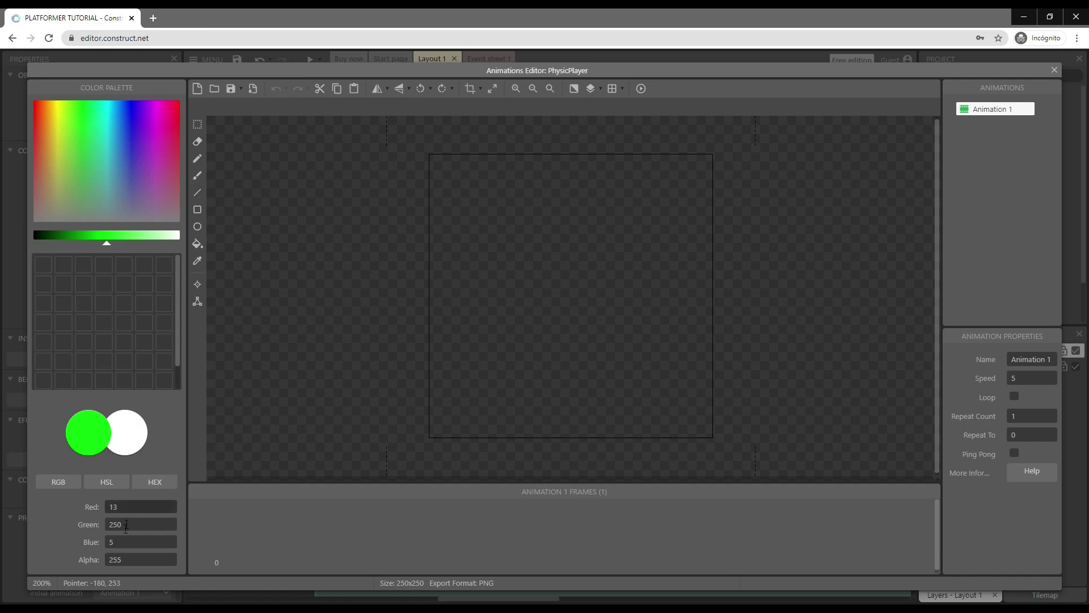
pyautogui.click(492, 88)
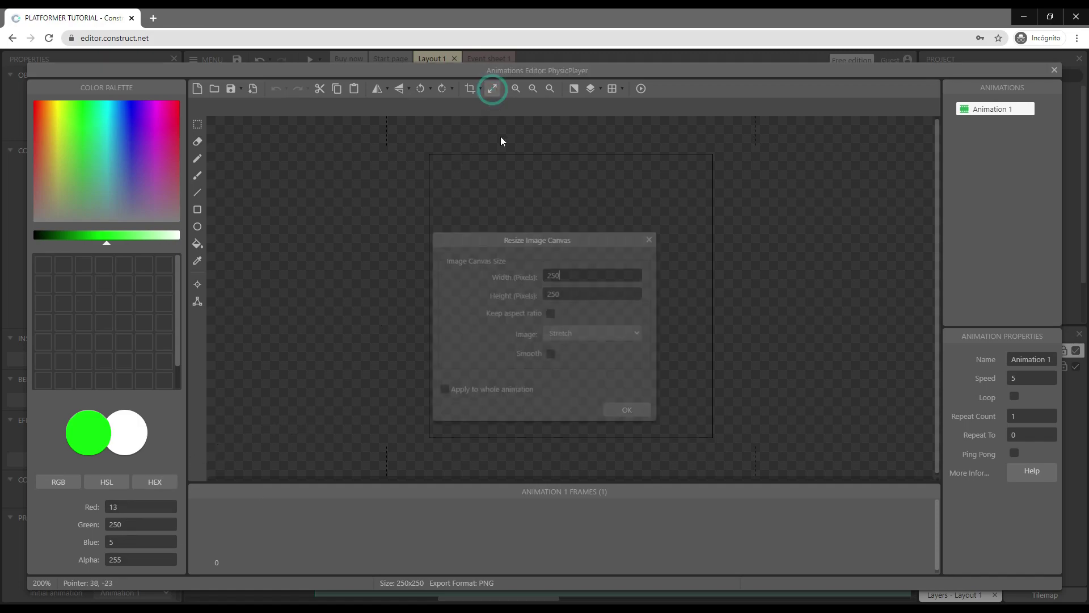
pyautogui.doubleClick(572, 279)
pyautogui.write('16')
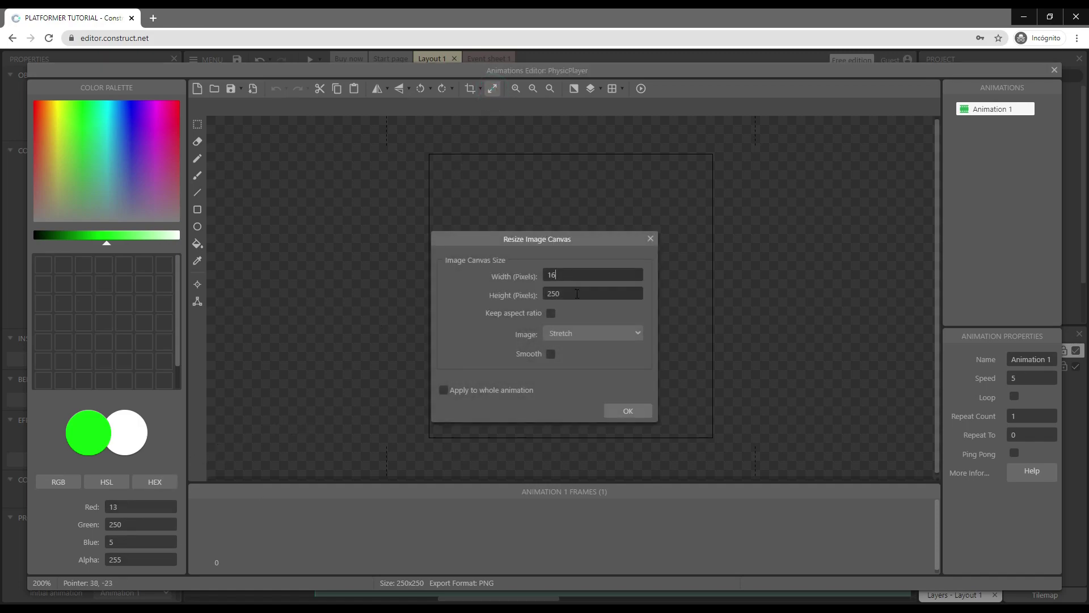
pyautogui.doubleClick(574, 291)
pyautogui.click(627, 411)
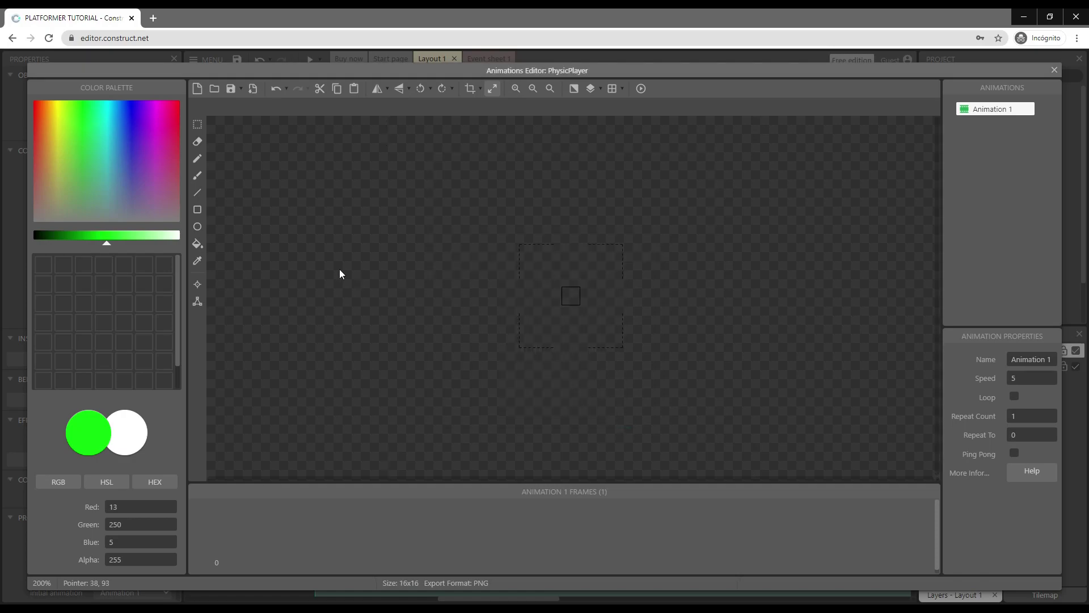
# - Flood-fill the 16×16 image green and close the Animations Editor
pyautogui.click(197, 244)
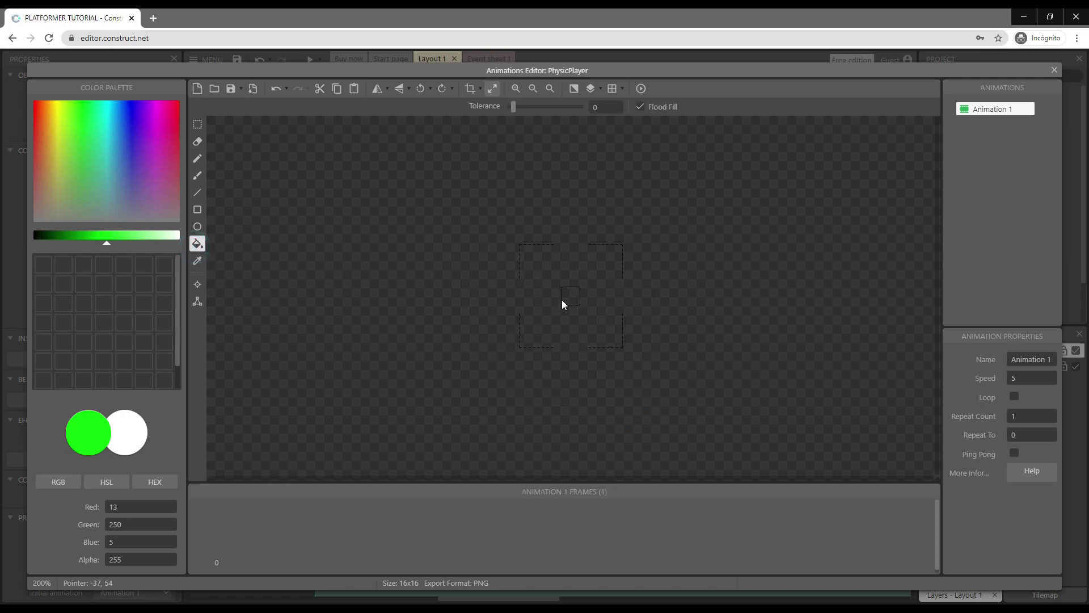
pyautogui.click(564, 300)
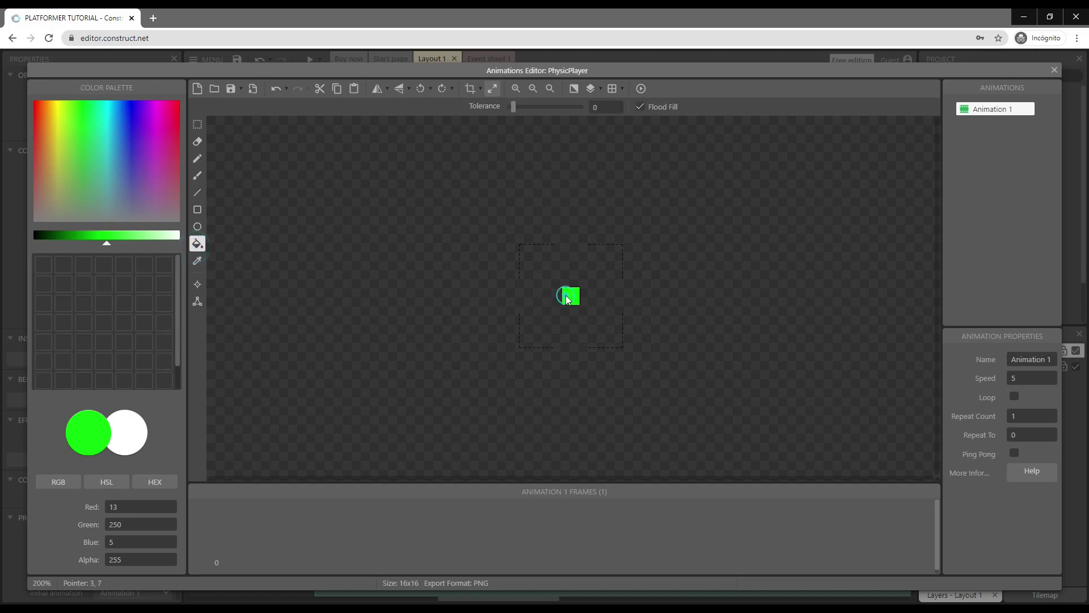
pyautogui.click(1055, 72)
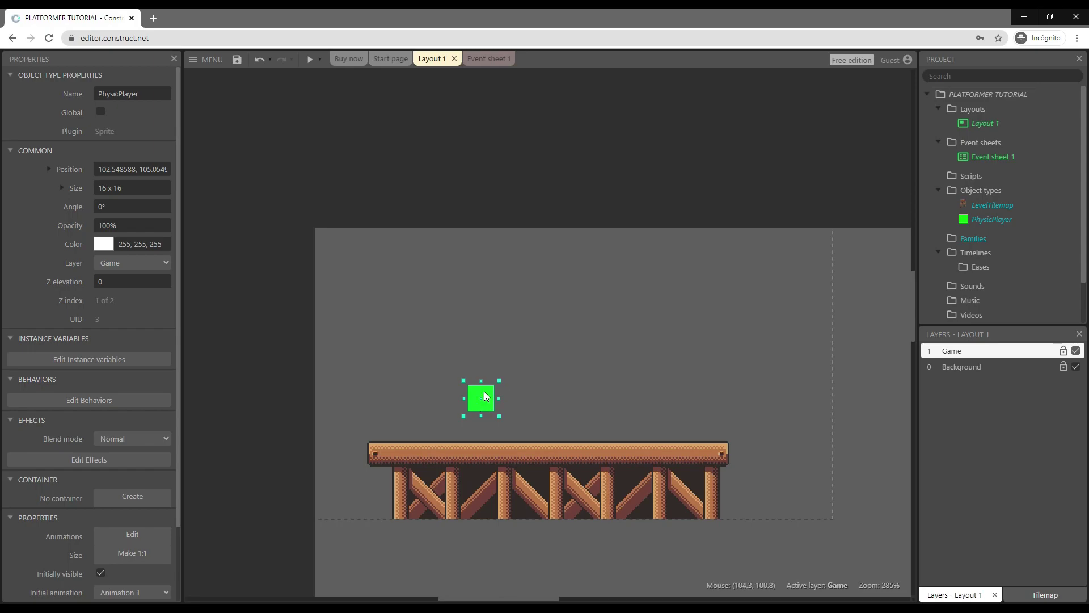
# - Add the Platform behavior to the PhysicPlayer sprite
pyautogui.rightClick(486, 396)
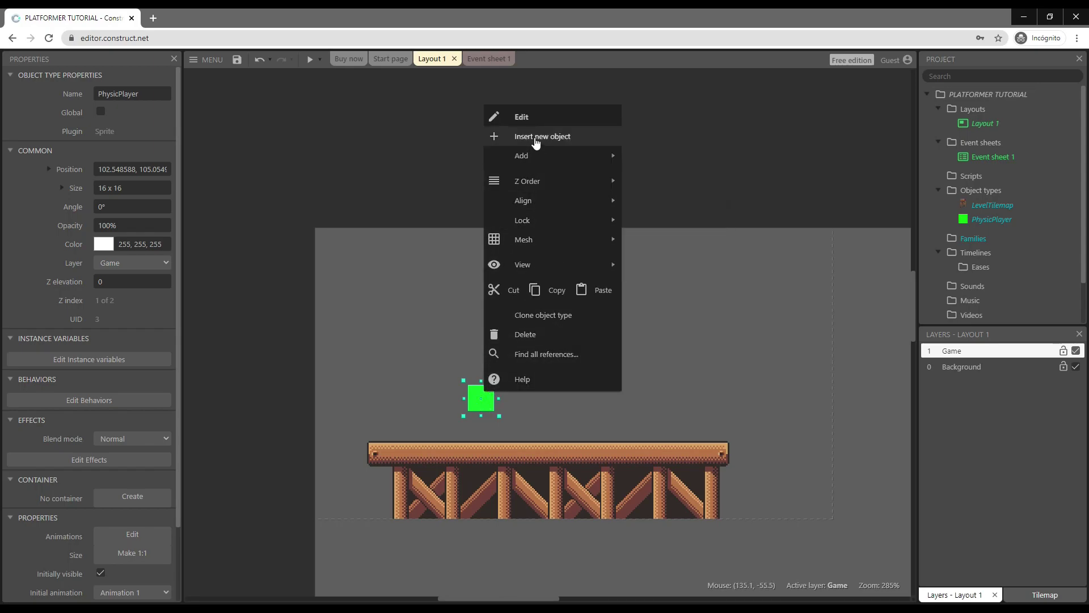
pyautogui.moveTo(531, 156)
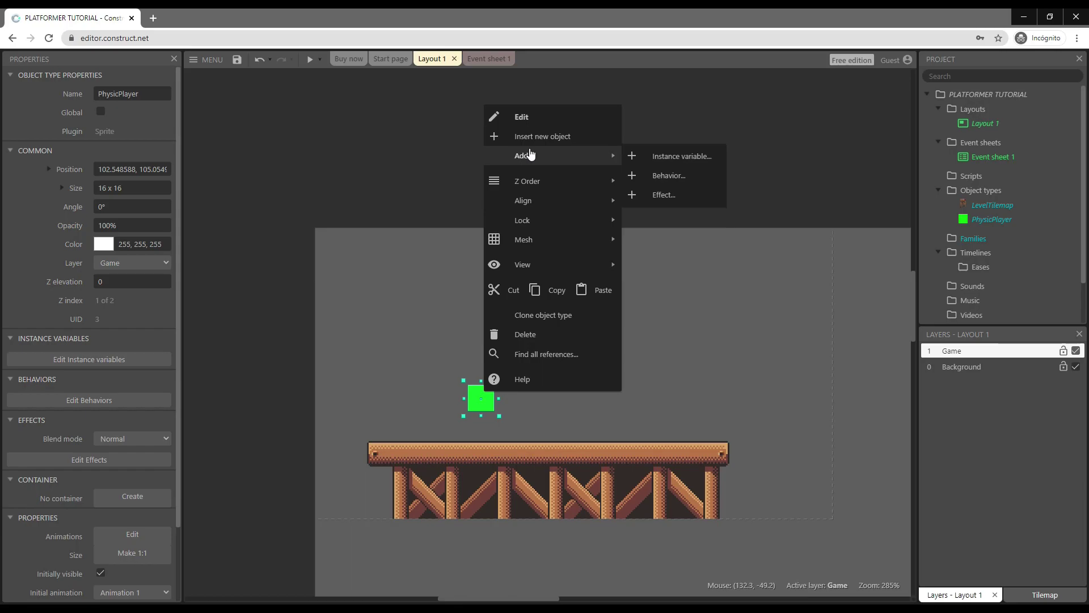
pyautogui.click(669, 176)
pyautogui.scroll(-2, 555, 338)
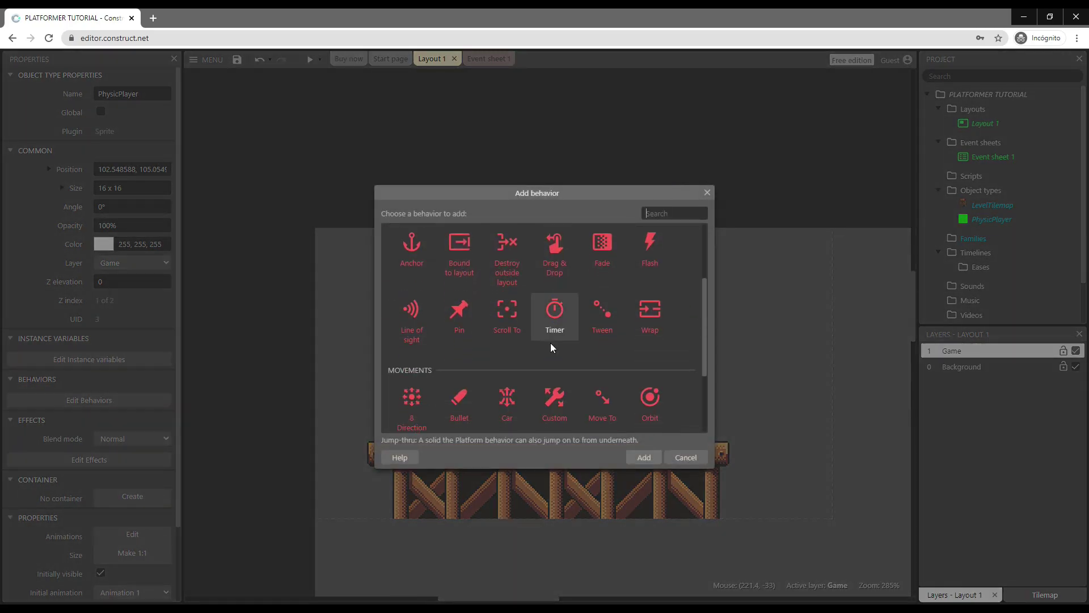
pyautogui.scroll(-1, 602, 404)
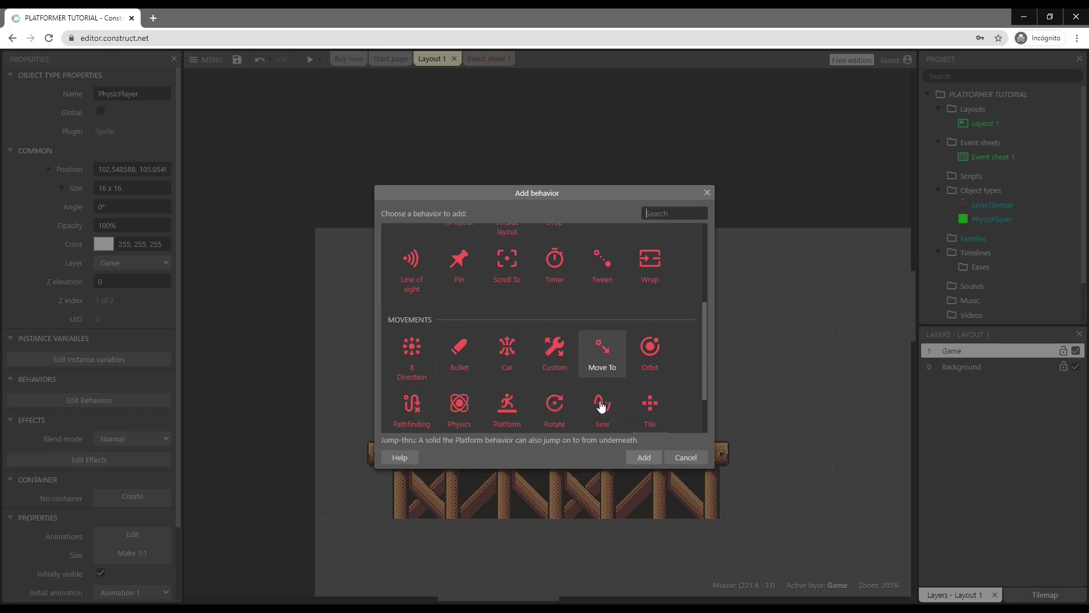
pyautogui.click(511, 404)
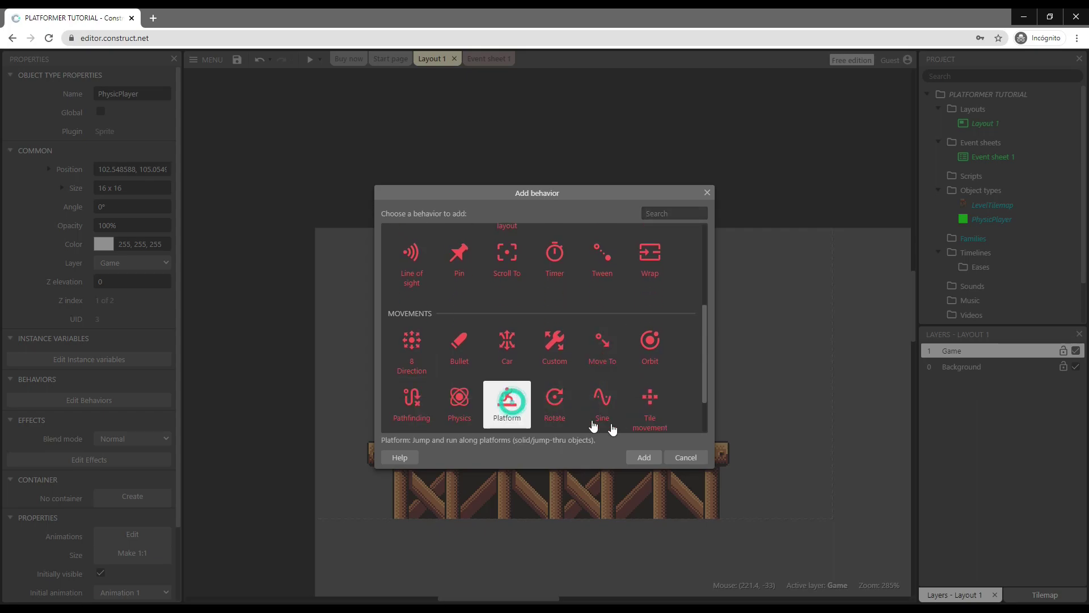
pyautogui.click(638, 459)
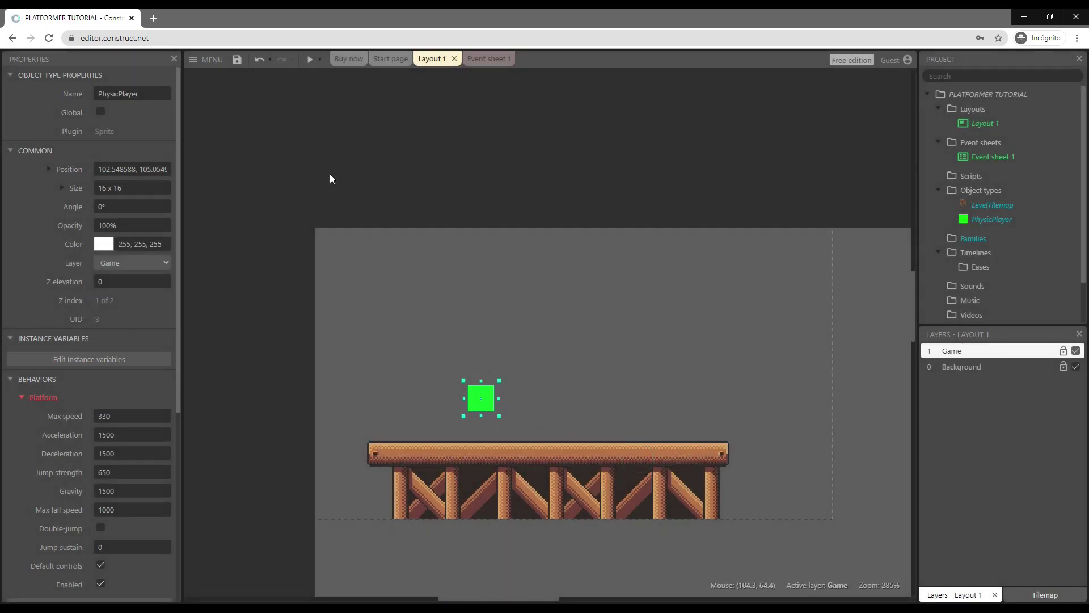
# - Preview the layout, run left and right and jump with arrow keys, then close the preview
pyautogui.click(310, 59)
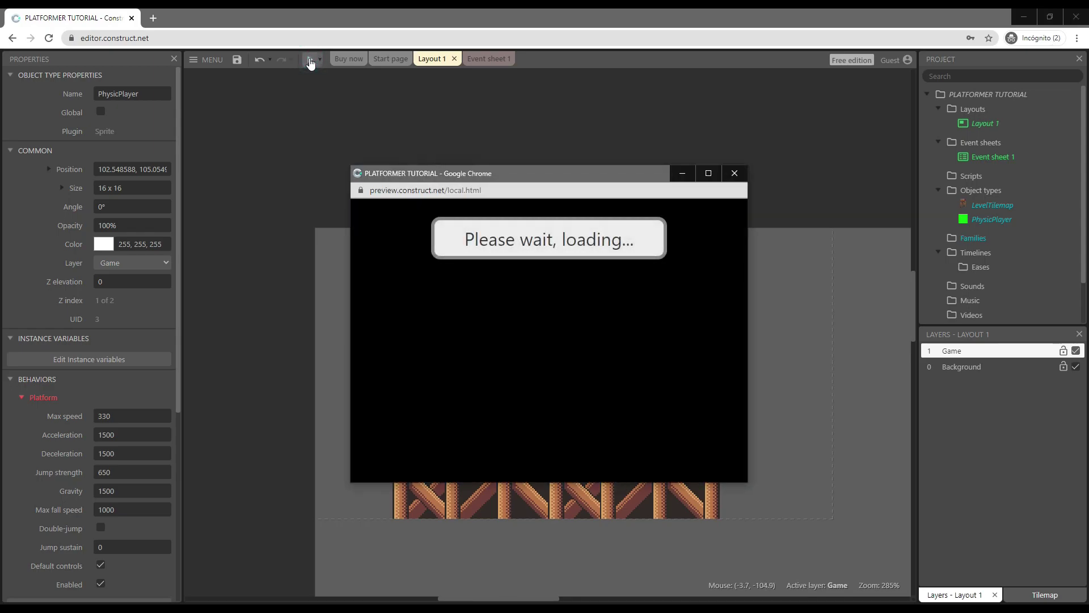
pyautogui.press('Right')
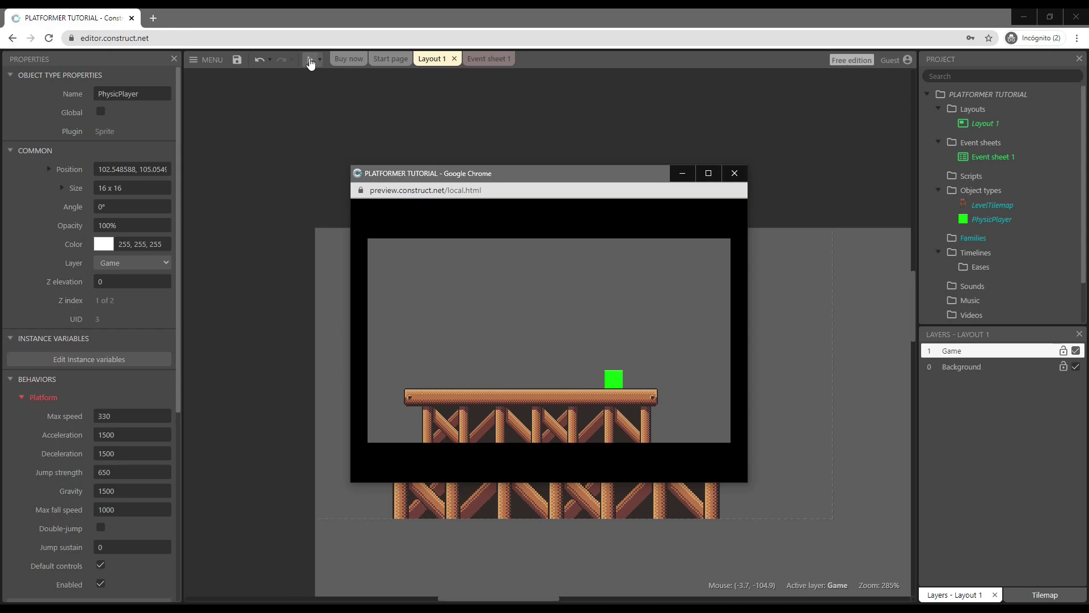
pyautogui.press('Left')
pyautogui.press('Up')
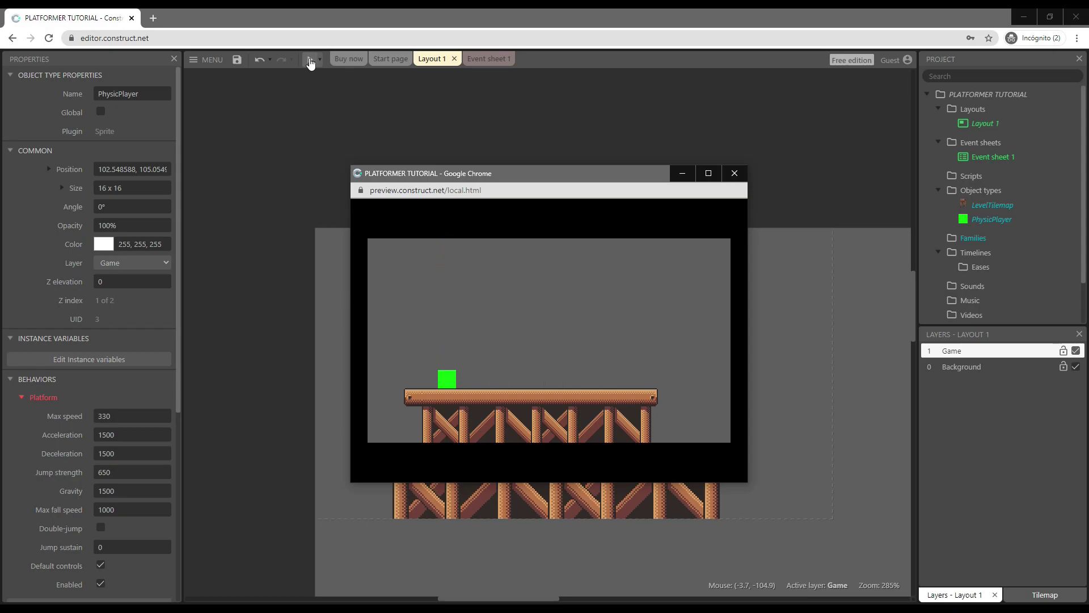
pyautogui.press('Right')
pyautogui.press('Up')
pyautogui.press('Right')
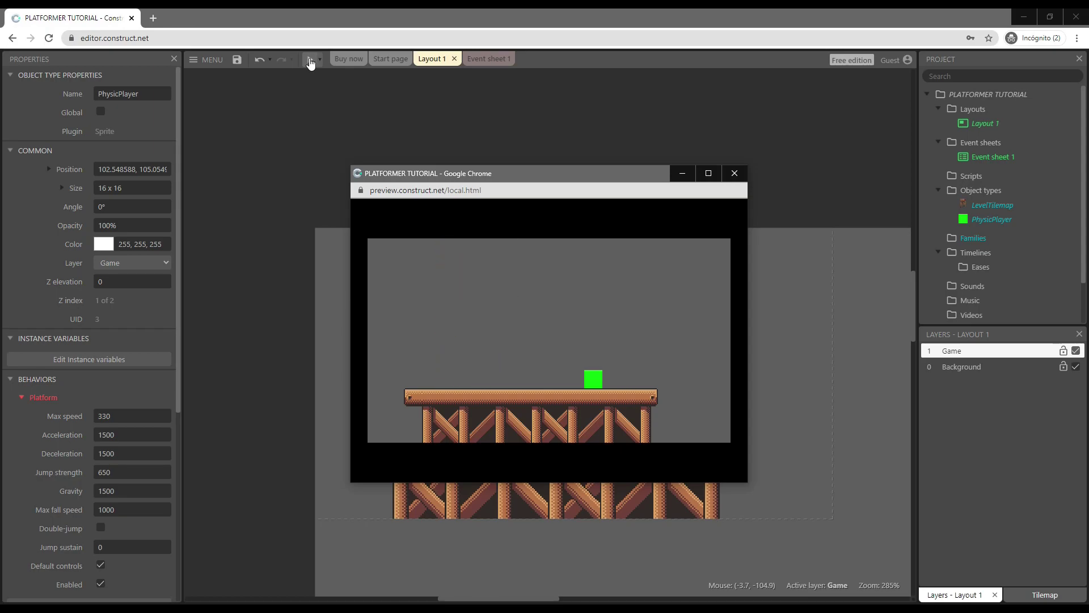
pyautogui.press('Up')
pyautogui.click(735, 173)
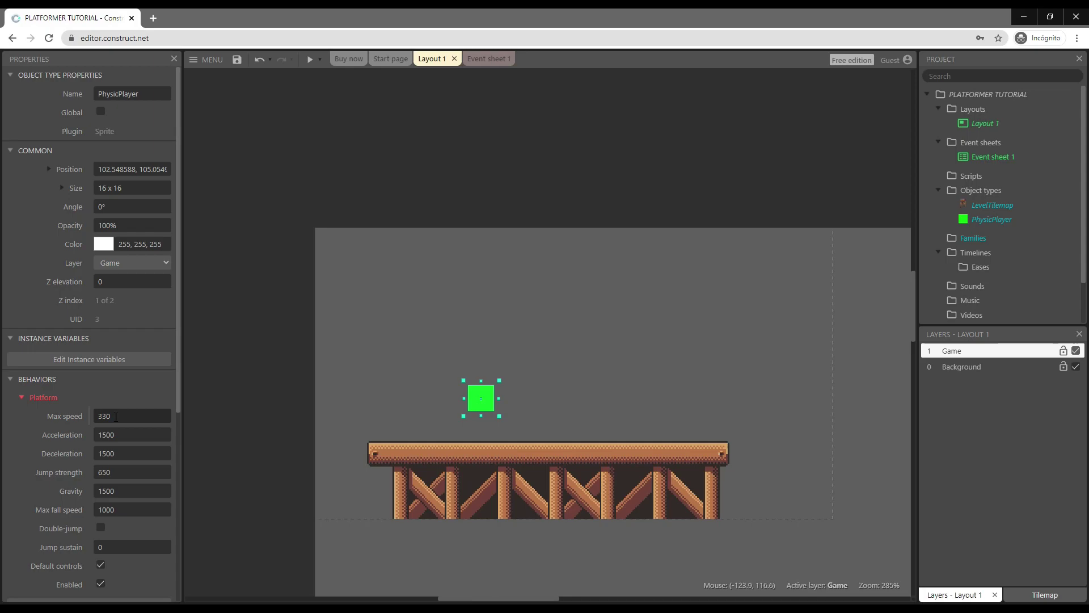
# - Enter Platform values: max speed 150, acceleration 500, deceleration 600, jump strength 200, max fall 300
pyautogui.click(115, 417)
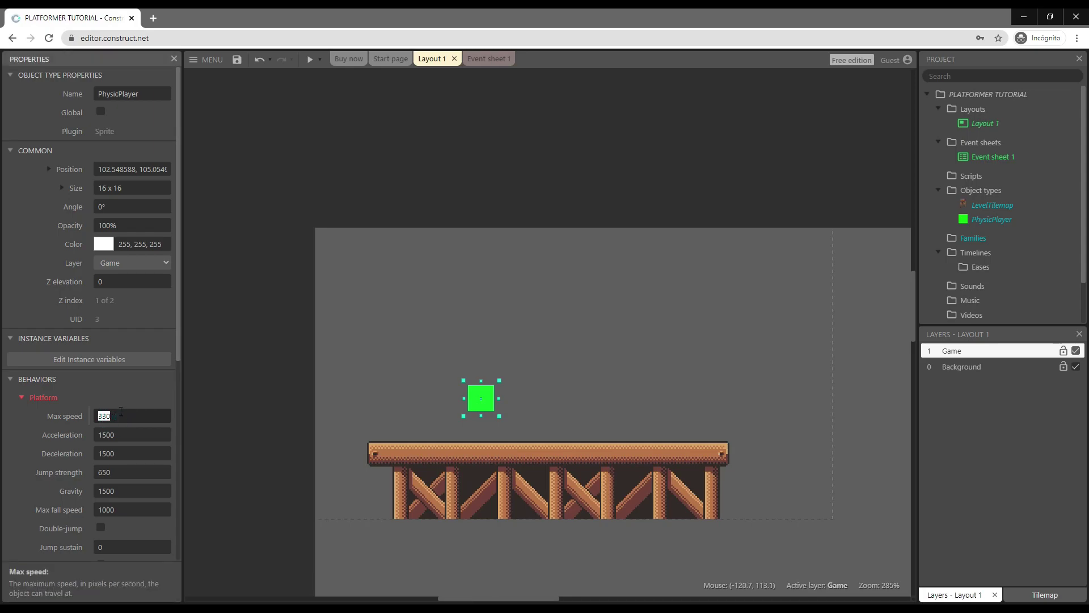
pyautogui.write('150')
pyautogui.click(126, 436)
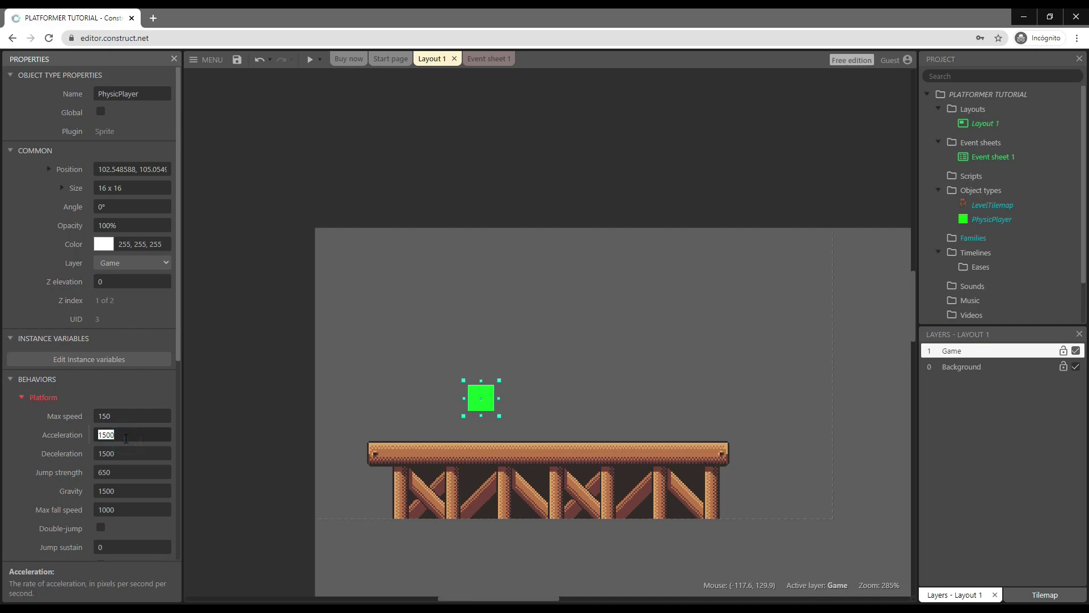
pyautogui.write('5')
pyautogui.click(126, 454)
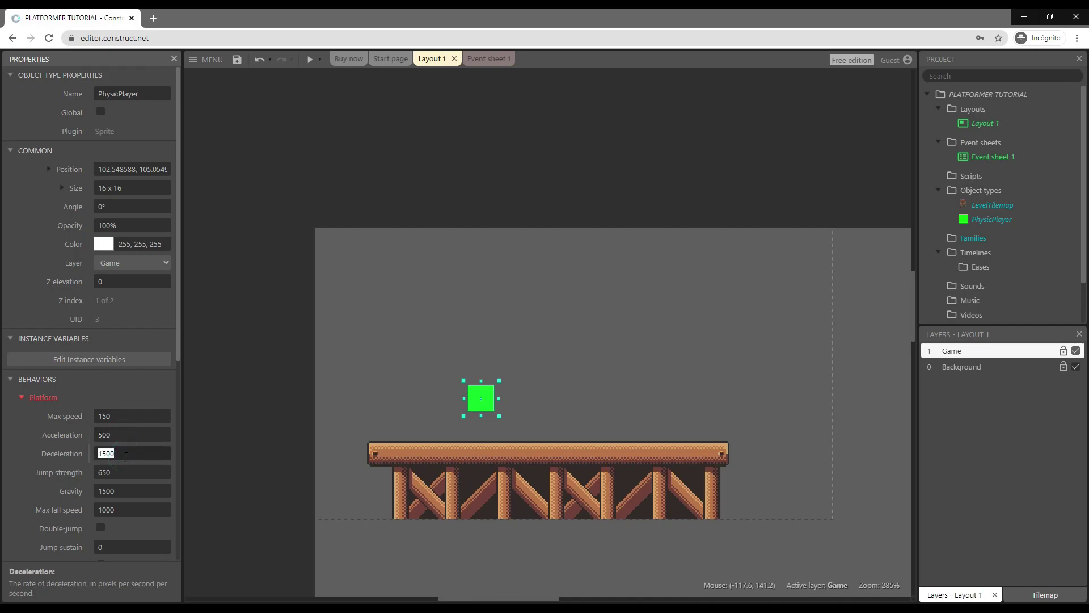
pyautogui.write('6')
pyautogui.click(119, 474)
pyautogui.write('200')
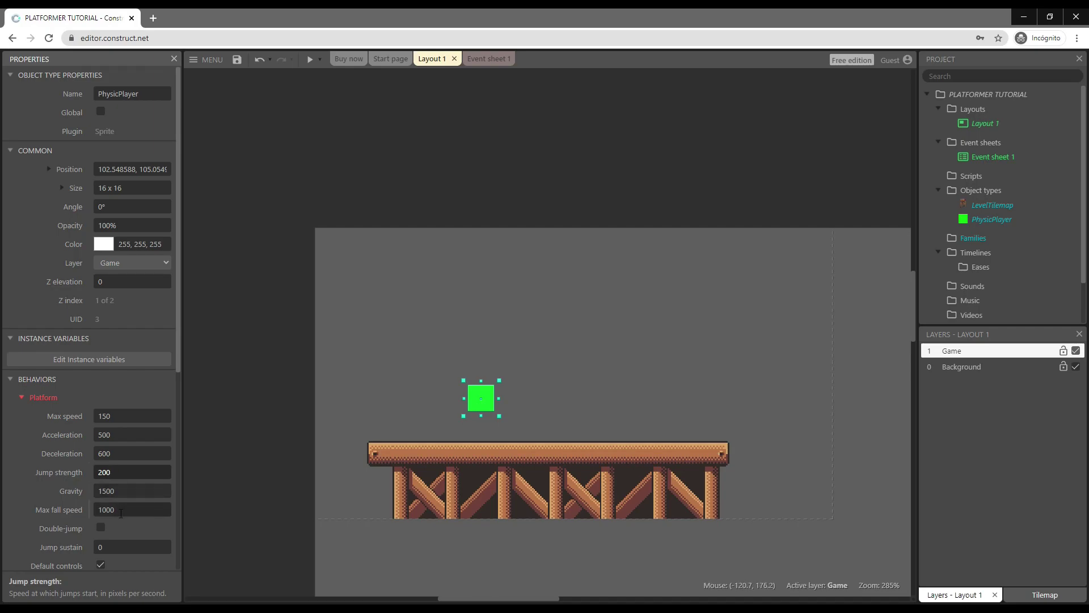
pyautogui.click(121, 513)
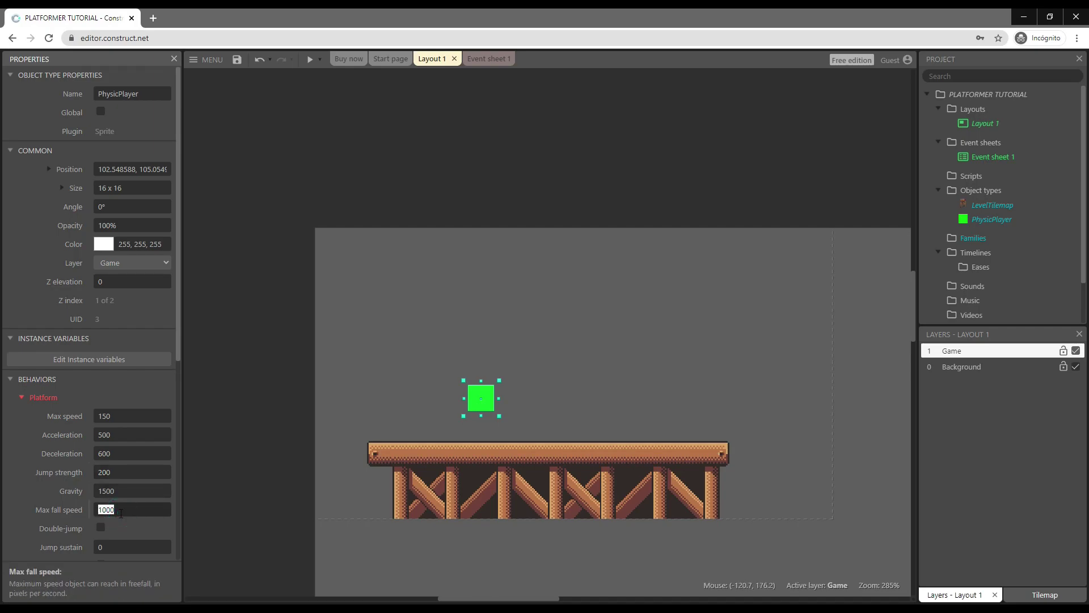
pyautogui.write('300')
pyautogui.click(124, 492)
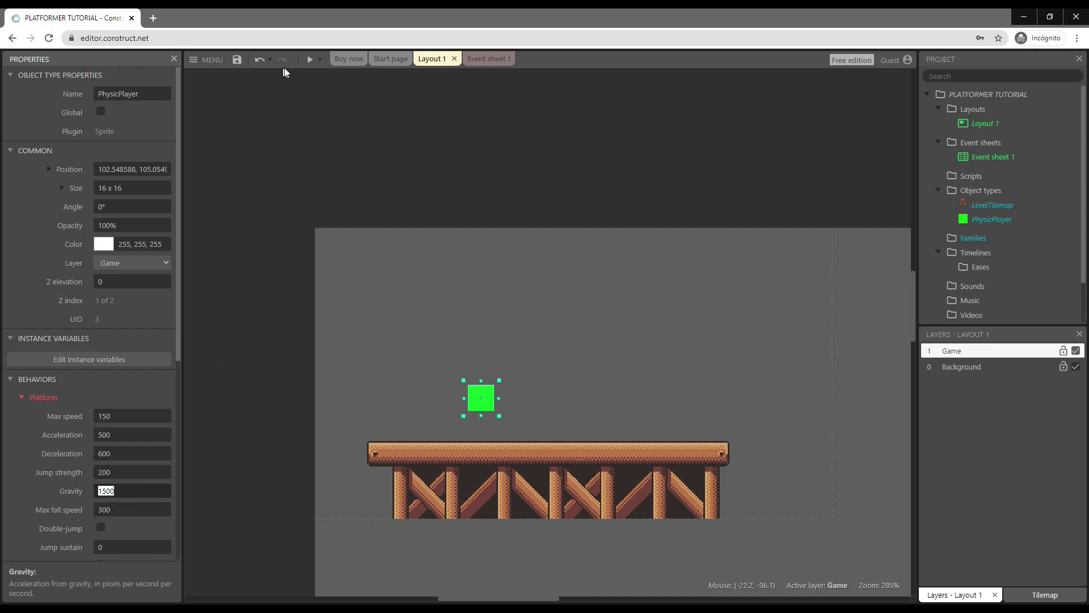
# - Preview and test running and jumping at jump strength 200, then close the preview
pyautogui.click(311, 60)
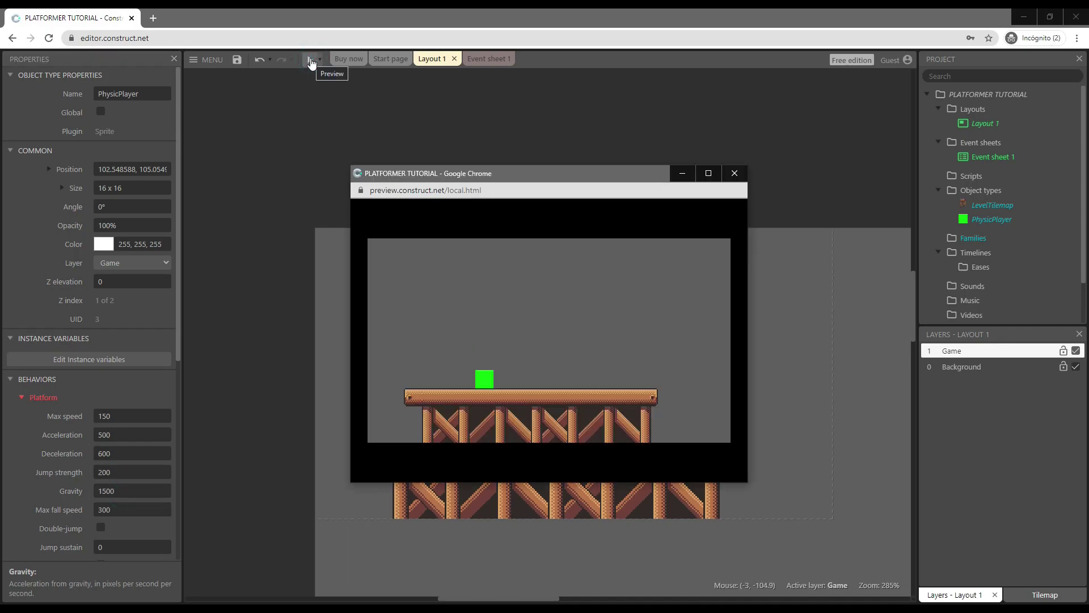
pyautogui.press('Up')
pyautogui.press('Up')
pyautogui.press('Up')
pyautogui.press('Up')
pyautogui.press('Right')
pyautogui.press('Left')
pyautogui.press('Left')
pyautogui.press('Right')
pyautogui.press('Left')
pyautogui.press('Right')
pyautogui.press('Left')
pyautogui.press('Left')
pyautogui.press('Right')
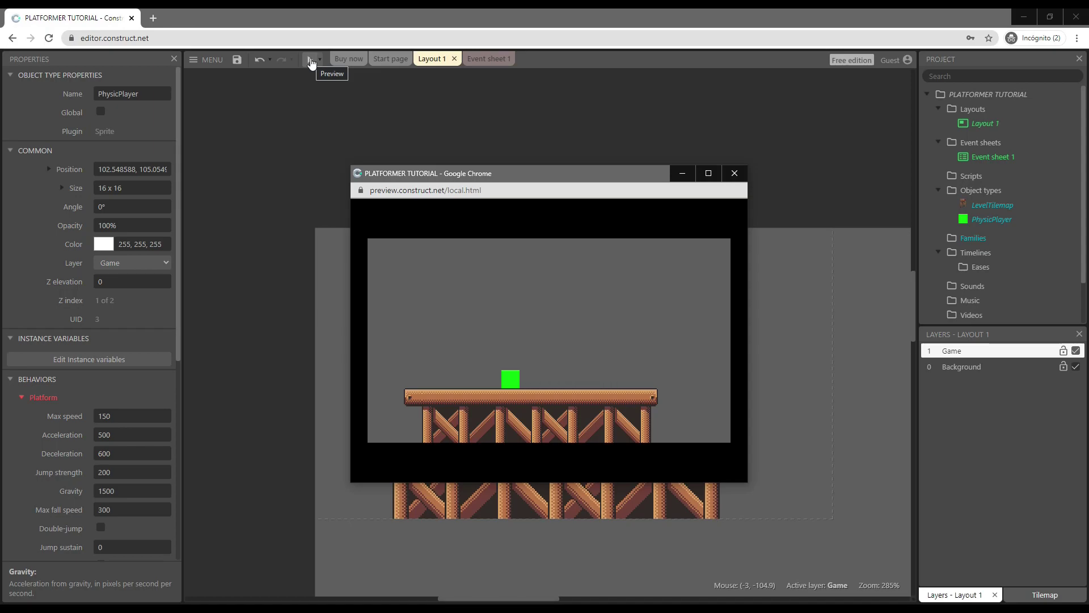
pyautogui.click(735, 173)
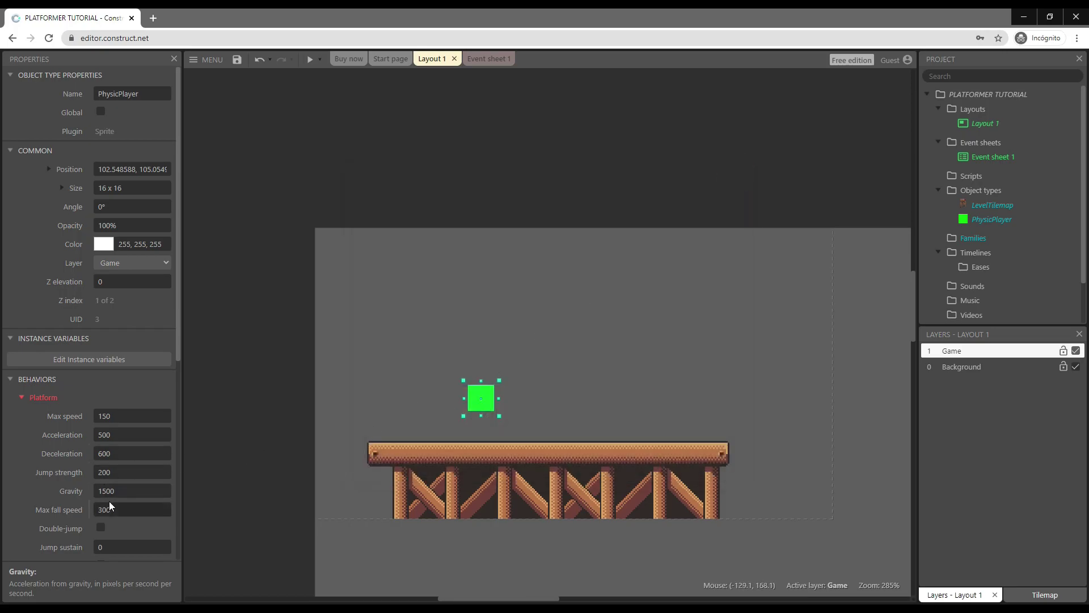
# - Raise jump strength to 500 and test the higher jump in a preview
pyautogui.click(118, 473)
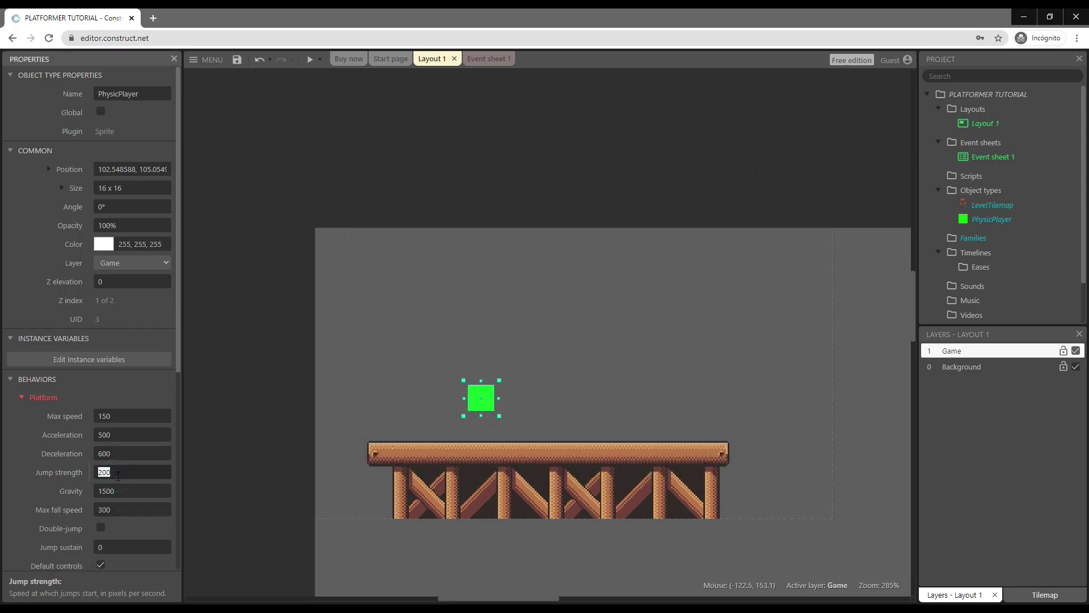
pyautogui.write('500')
pyautogui.click(310, 60)
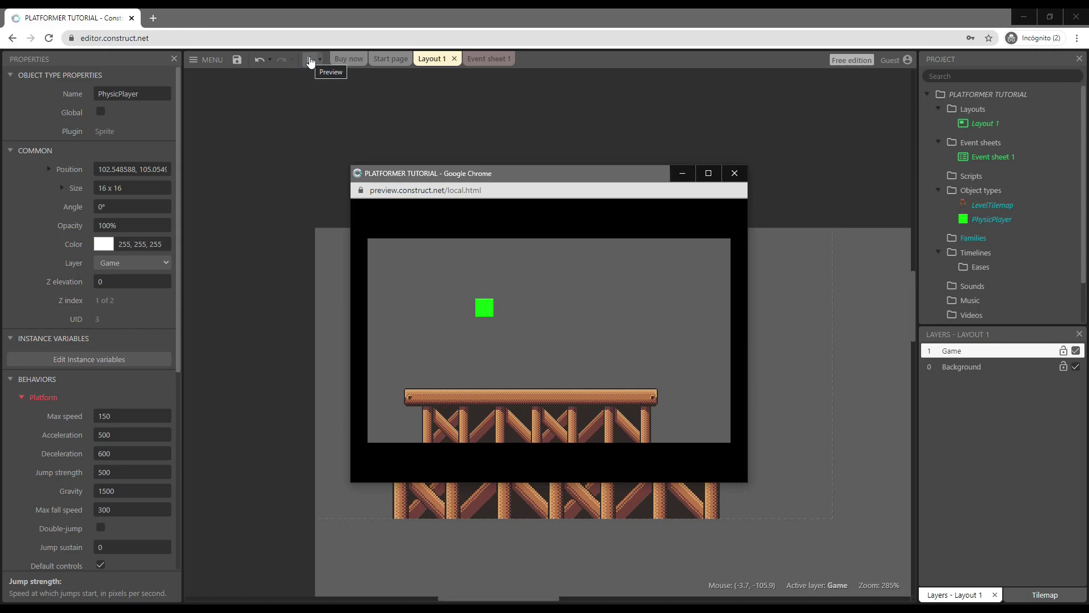
pyautogui.press('Up')
pyautogui.press('Up')
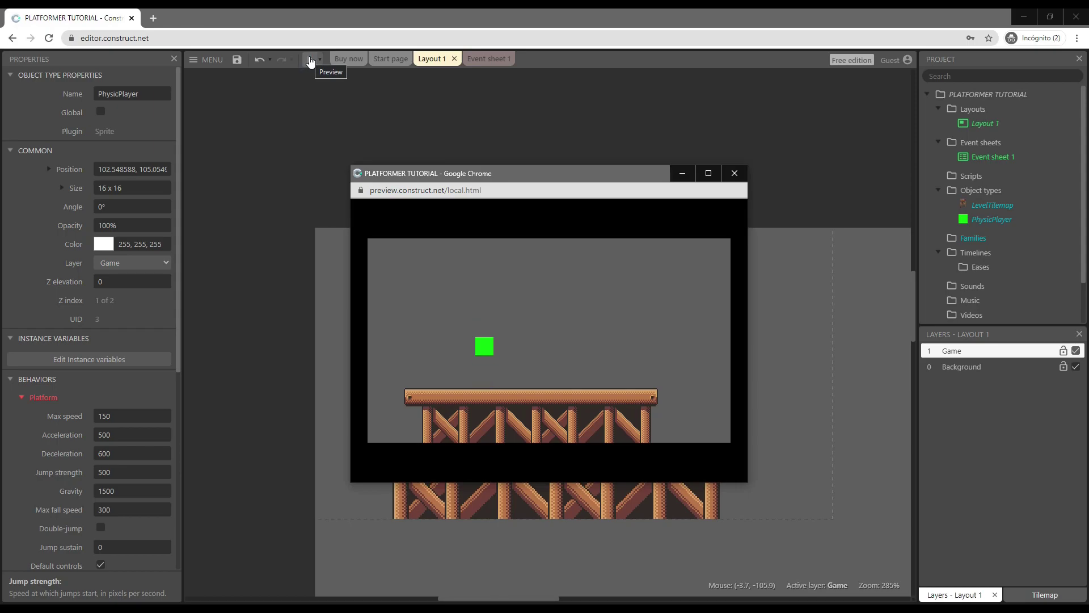
pyautogui.press('Up')
pyautogui.press('Up')
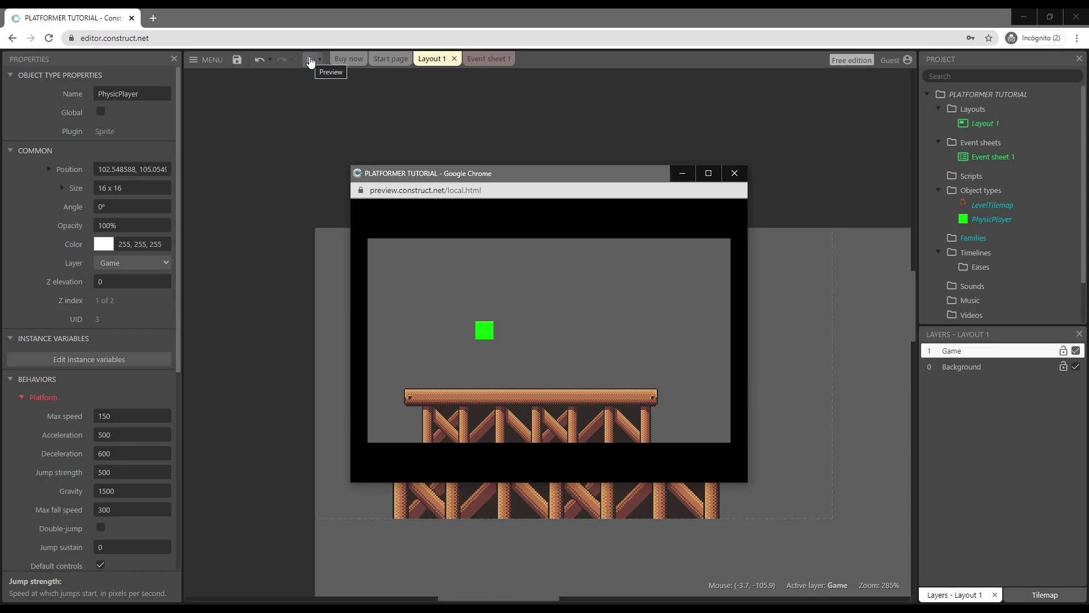
pyautogui.click(734, 173)
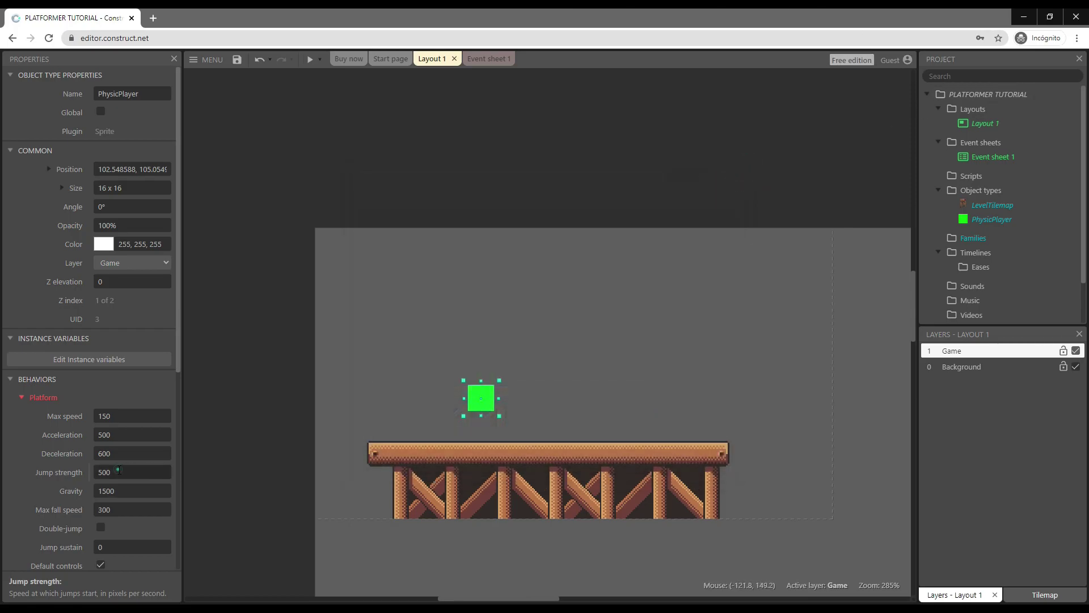
# - Set jump strength to 300 and test jumping in another preview
pyautogui.click(118, 471)
pyautogui.write('300')
pyautogui.click(310, 59)
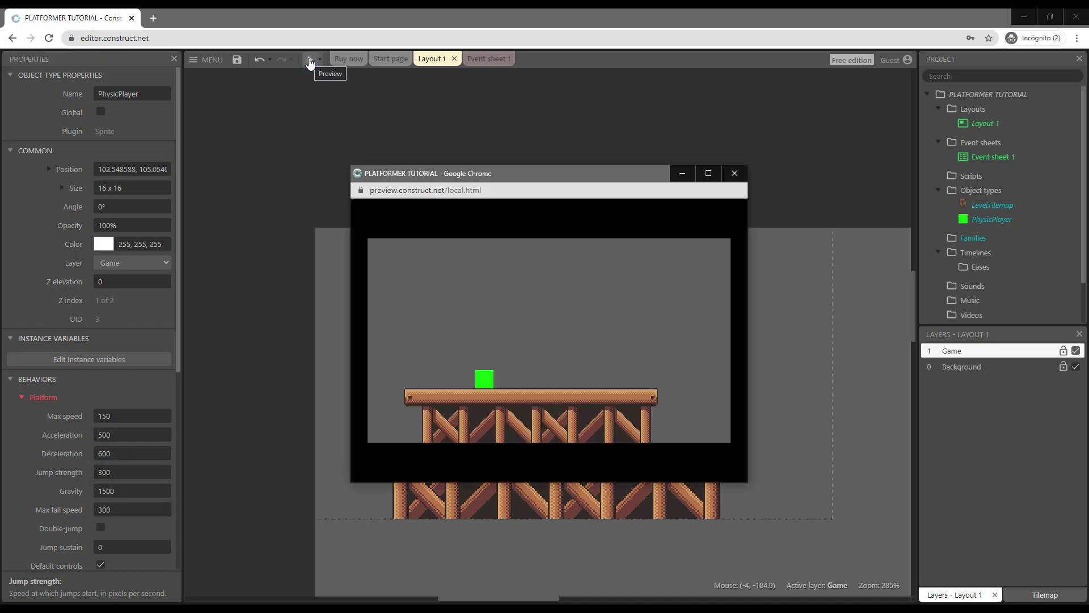
pyautogui.press('Up')
pyautogui.press('Up')
pyautogui.press('Up')
pyautogui.press('Up')
# - Close the preview and insert a new Sprite object type named PlayerSprite
pyautogui.click(735, 173)
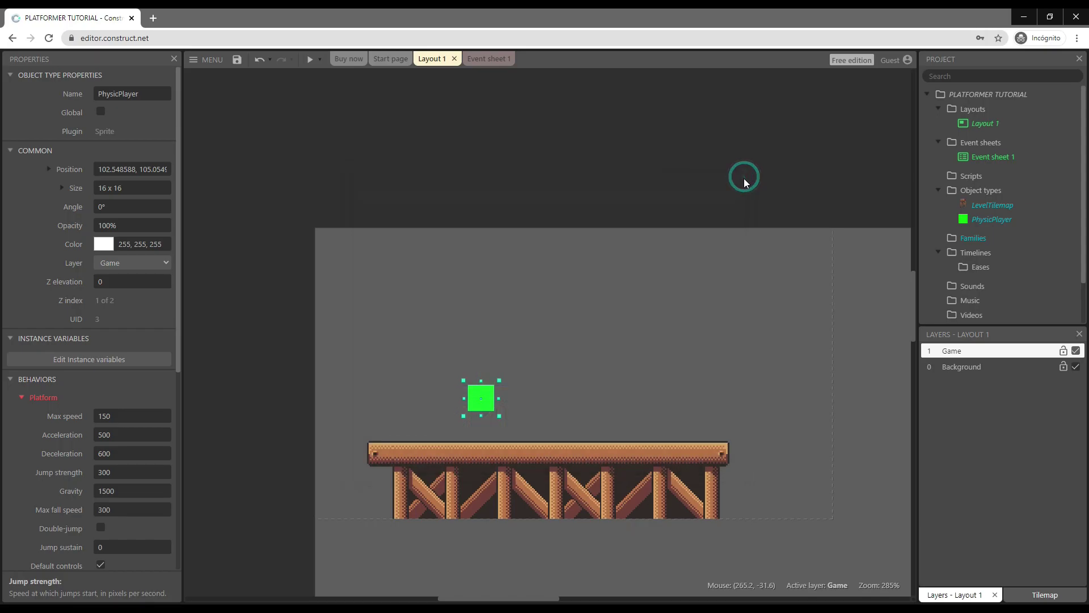
pyautogui.rightClick(545, 395)
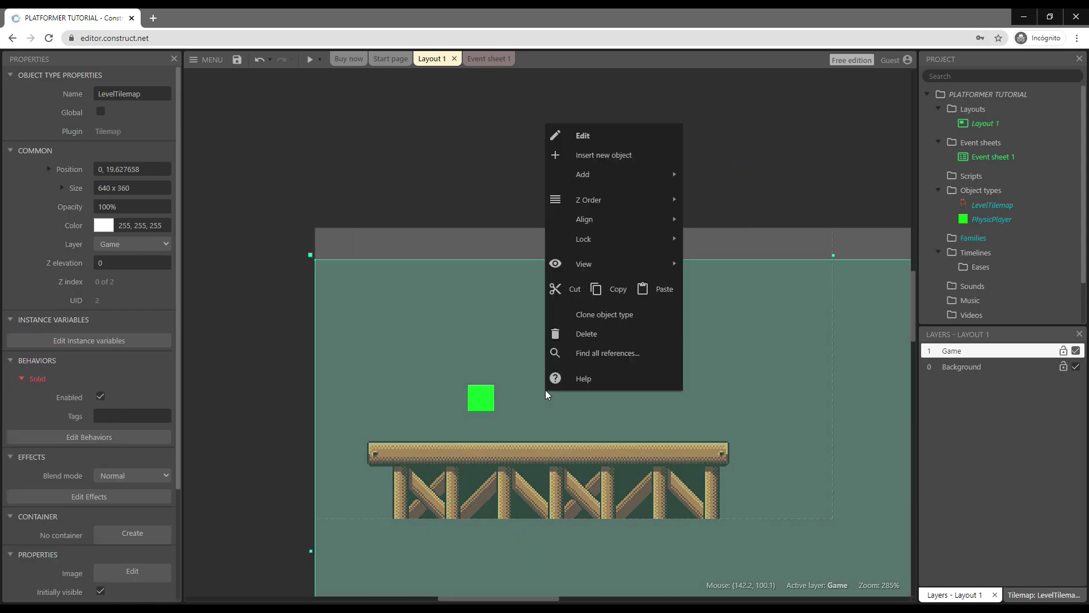
pyautogui.click(598, 160)
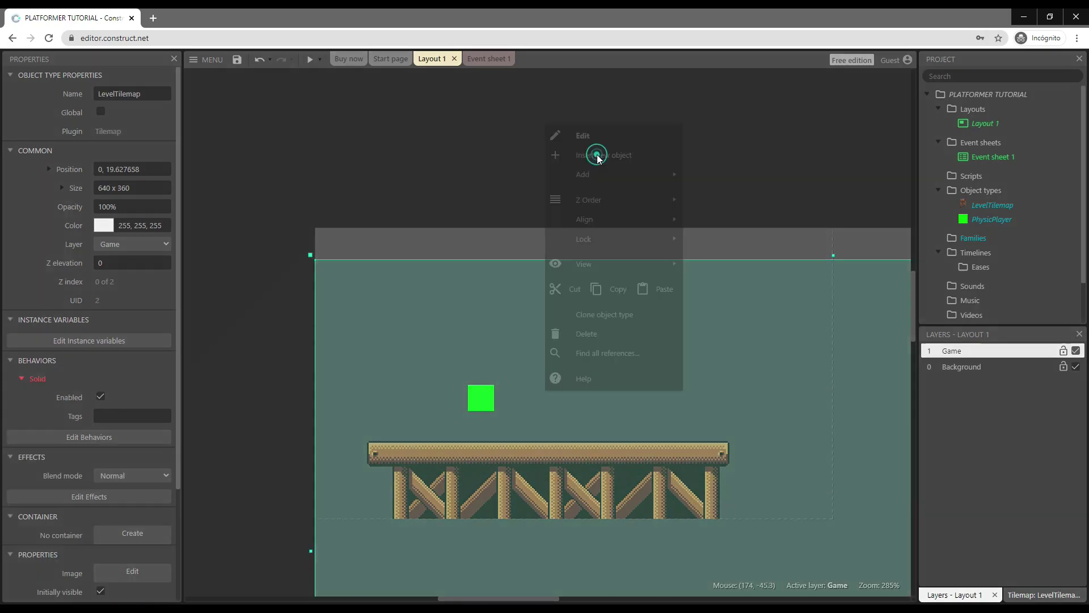
pyautogui.scroll(-2, 600, 357)
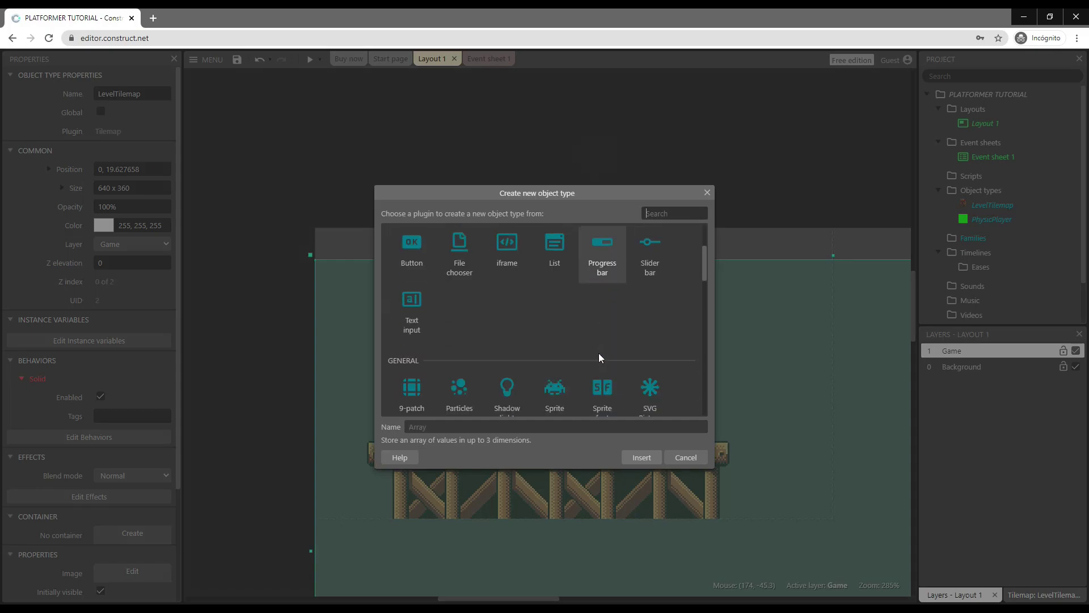
pyautogui.click(555, 392)
pyautogui.click(476, 427)
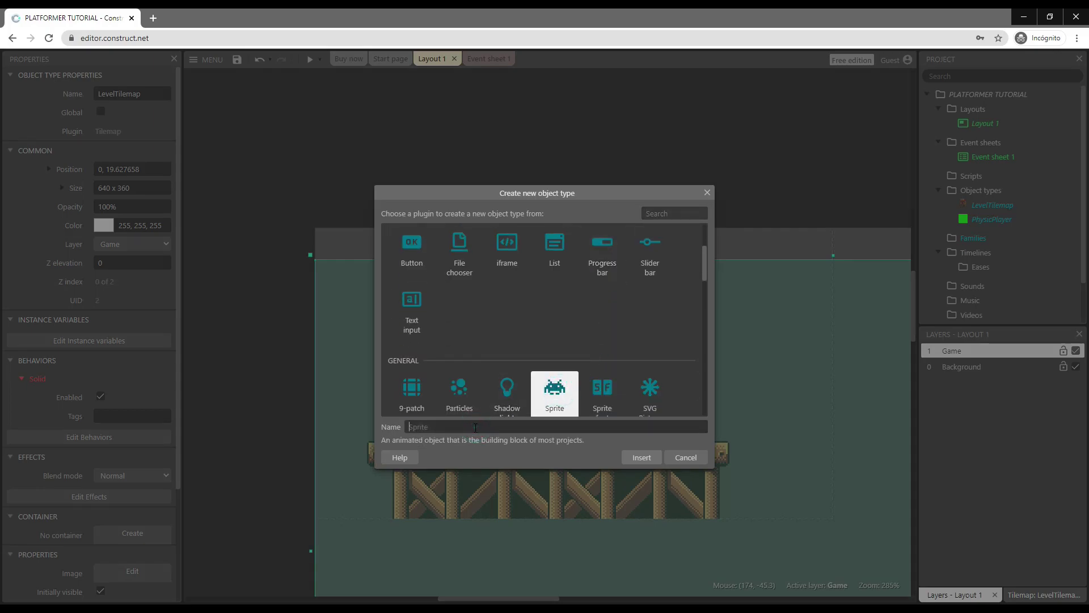
pyautogui.write('PlayerSprite')
pyautogui.press('Return')
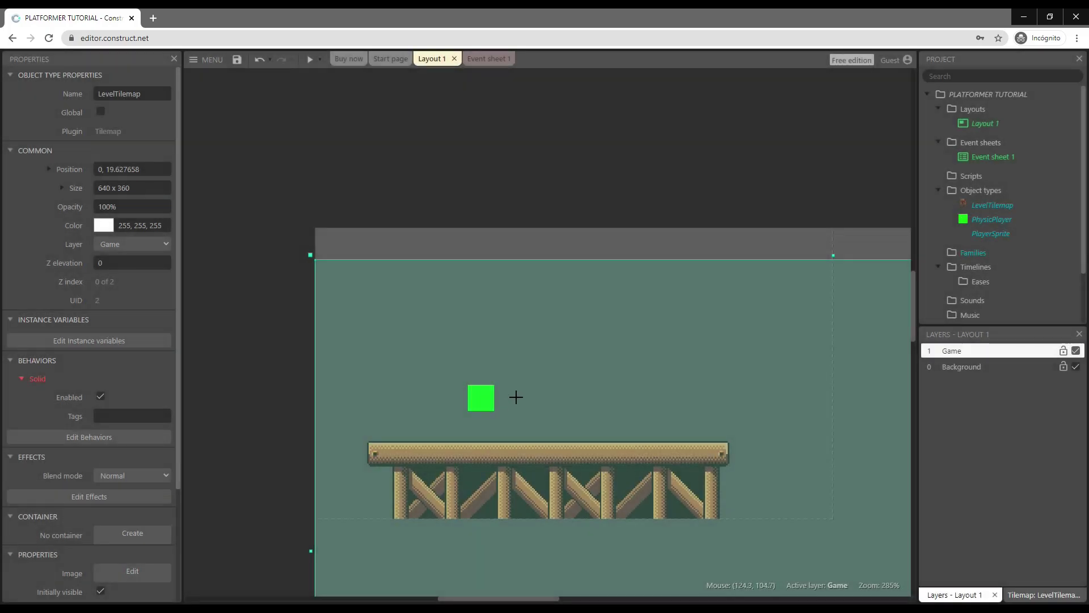
# - Place PlayerSprite on the layout and rename its Animation 1 to Idle
pyautogui.click(517, 397)
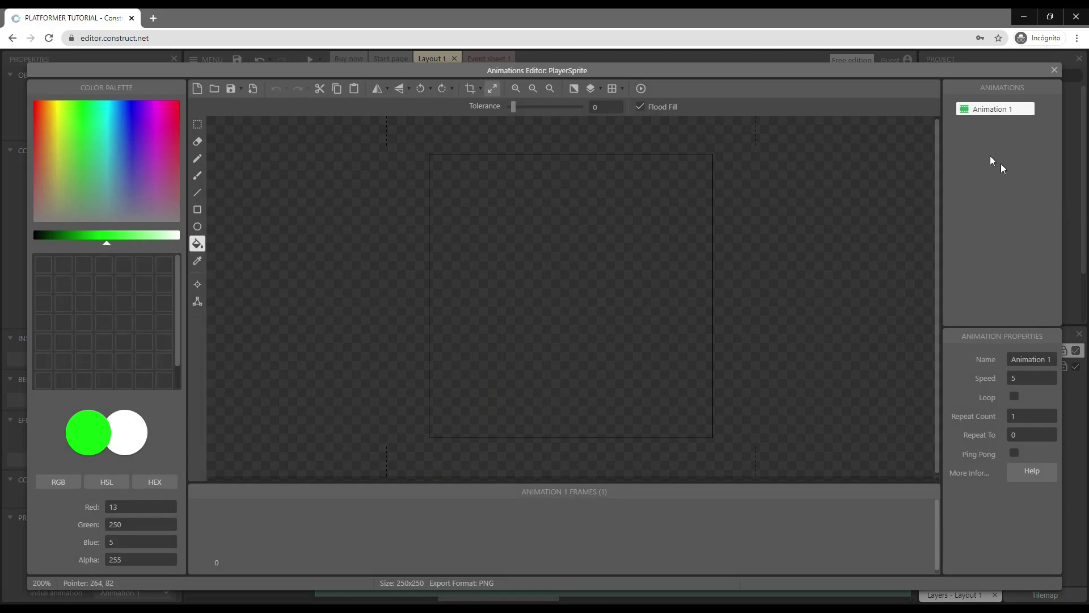
pyautogui.rightClick(997, 111)
pyautogui.click(956, 141)
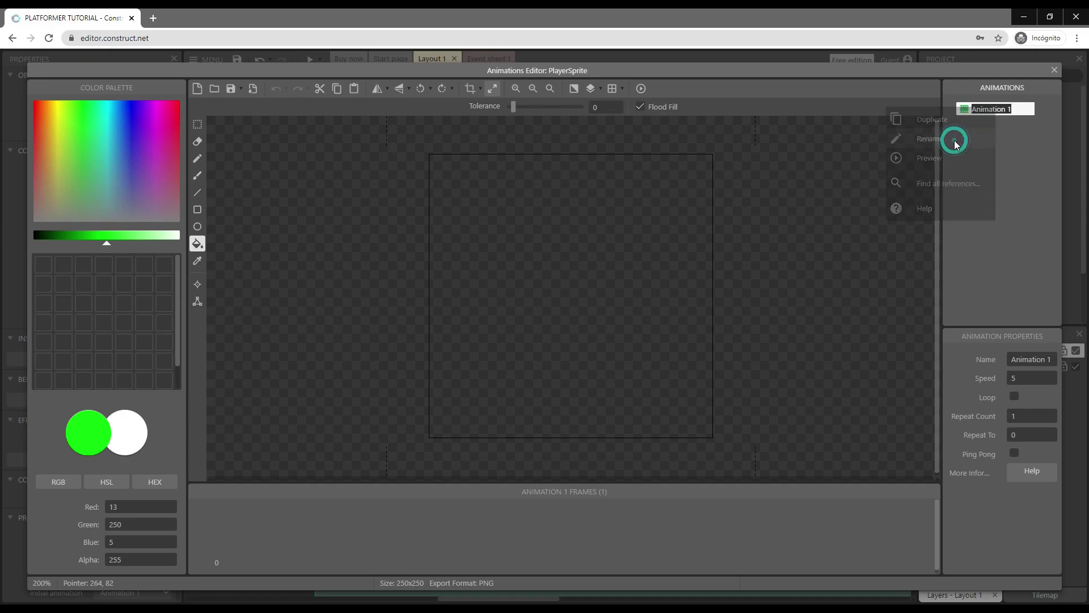
pyautogui.press('BackSpace')
pyautogui.press('Return')
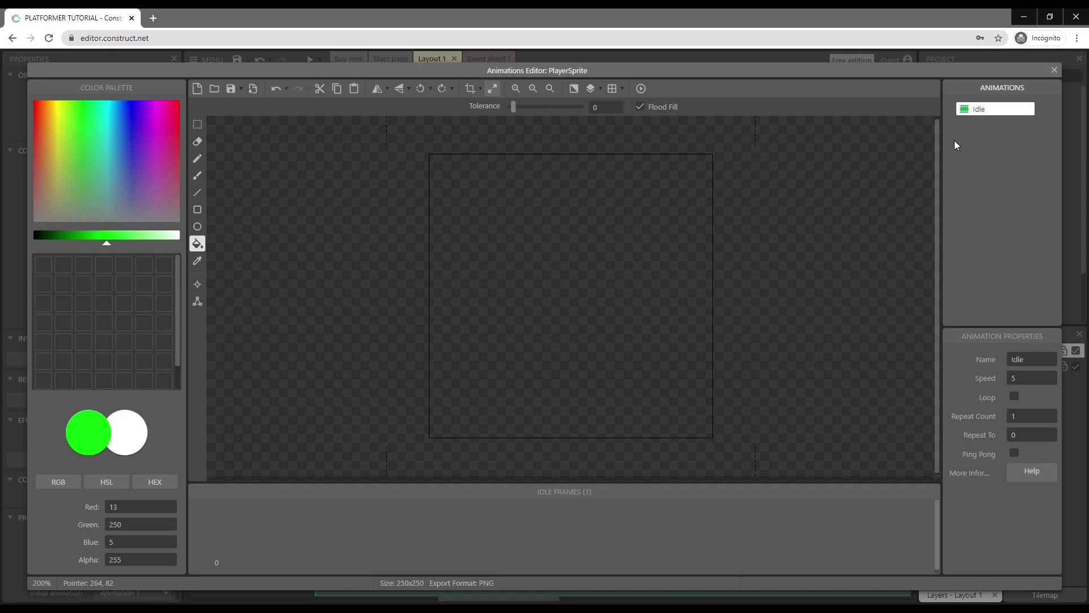
# - Import idle-1.png through idle-5.png from Warrior-free/idle as Idle animation frames
pyautogui.rightClick(255, 531)
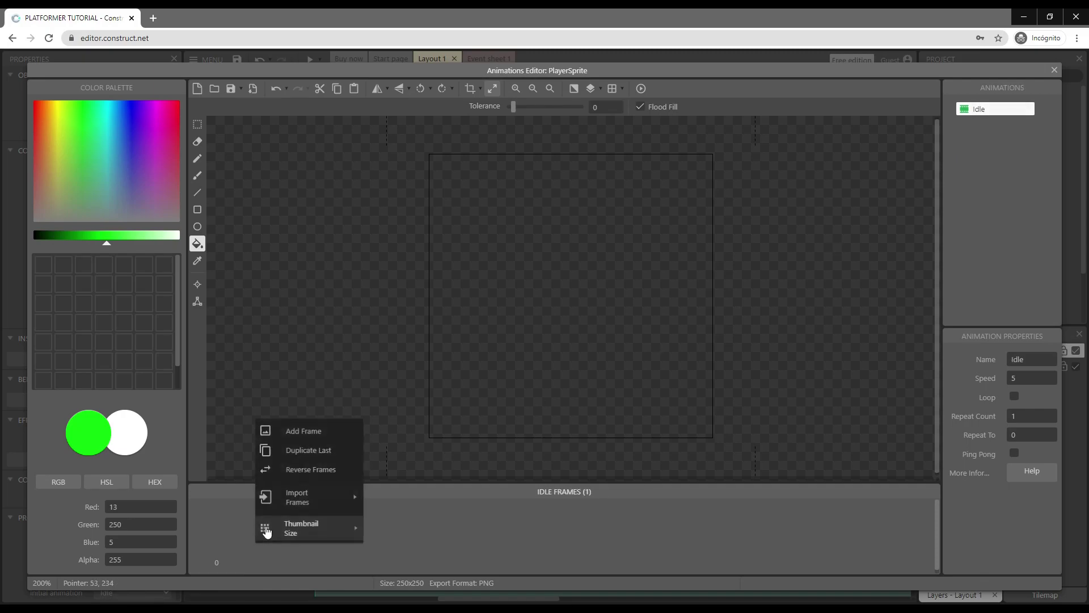
pyautogui.click(297, 498)
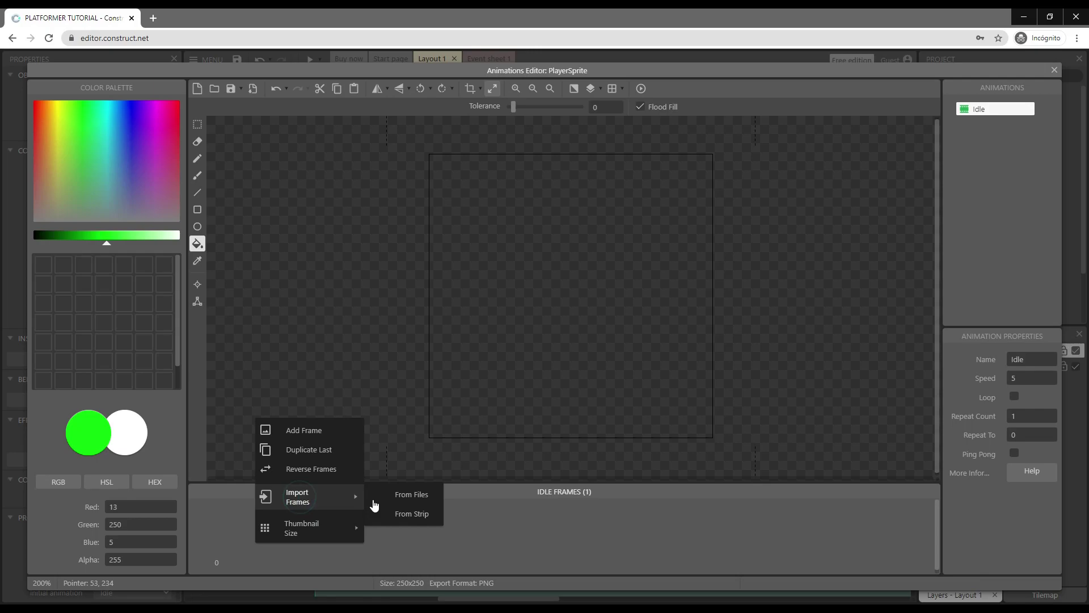
pyautogui.click(392, 498)
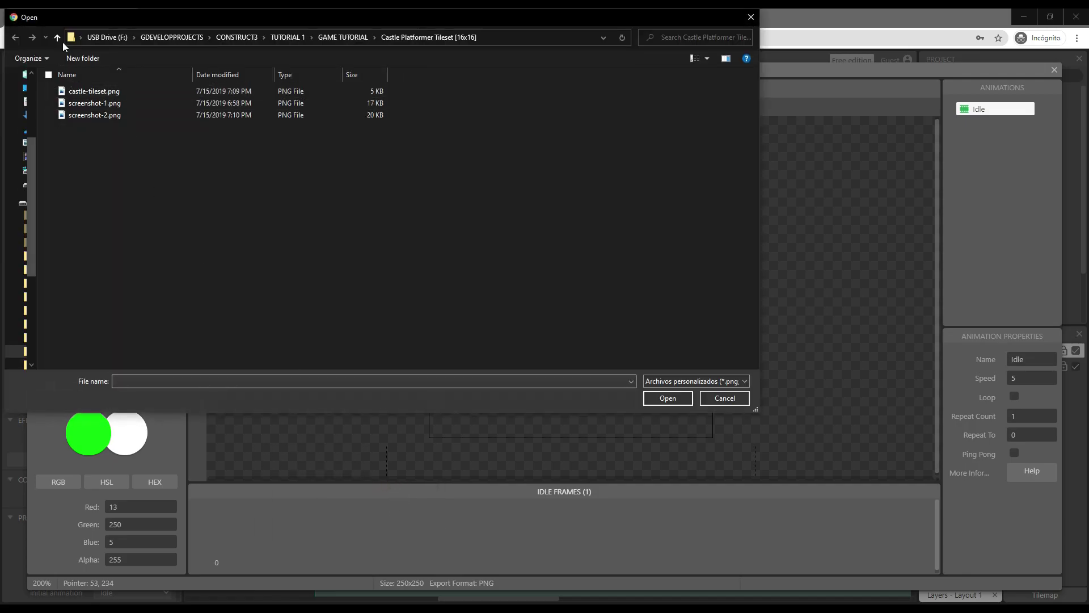
pyautogui.click(57, 38)
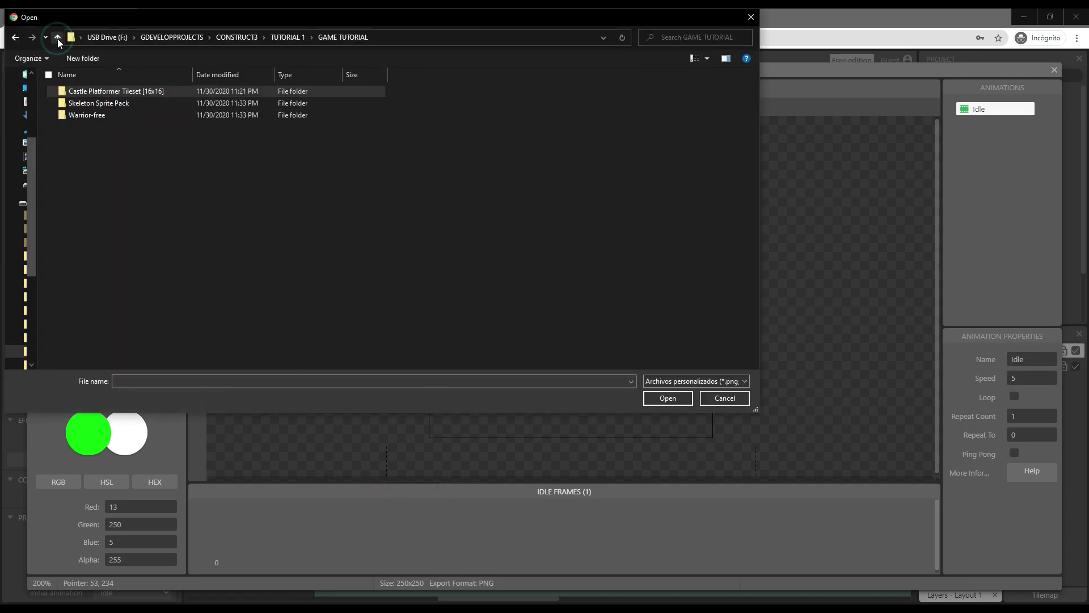
pyautogui.click(88, 117)
pyautogui.doubleClick(88, 118)
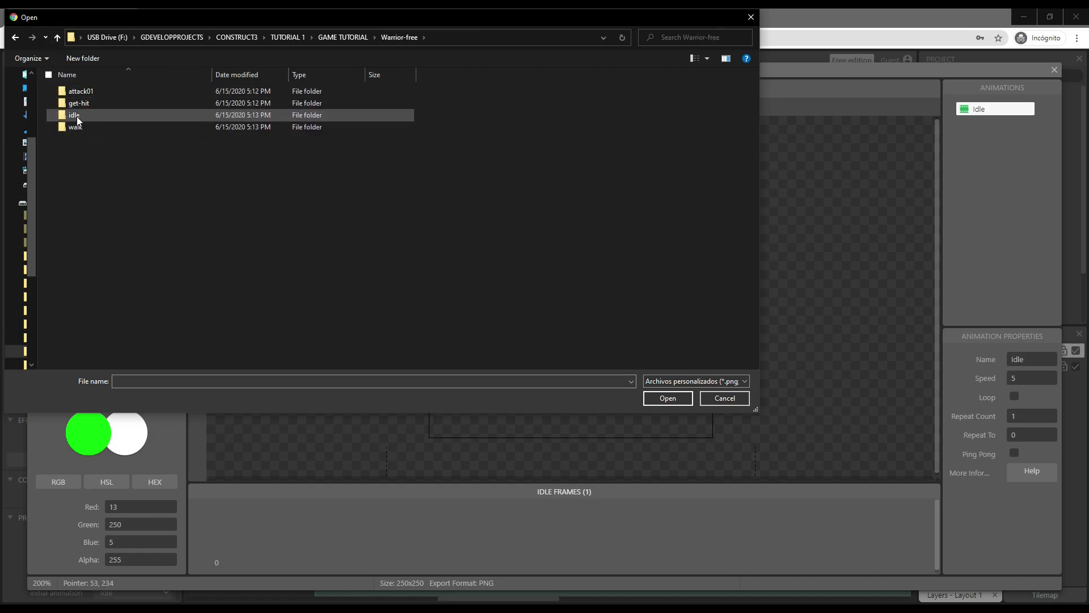
pyautogui.click(78, 117)
pyautogui.doubleClick(77, 118)
pyautogui.click(85, 93)
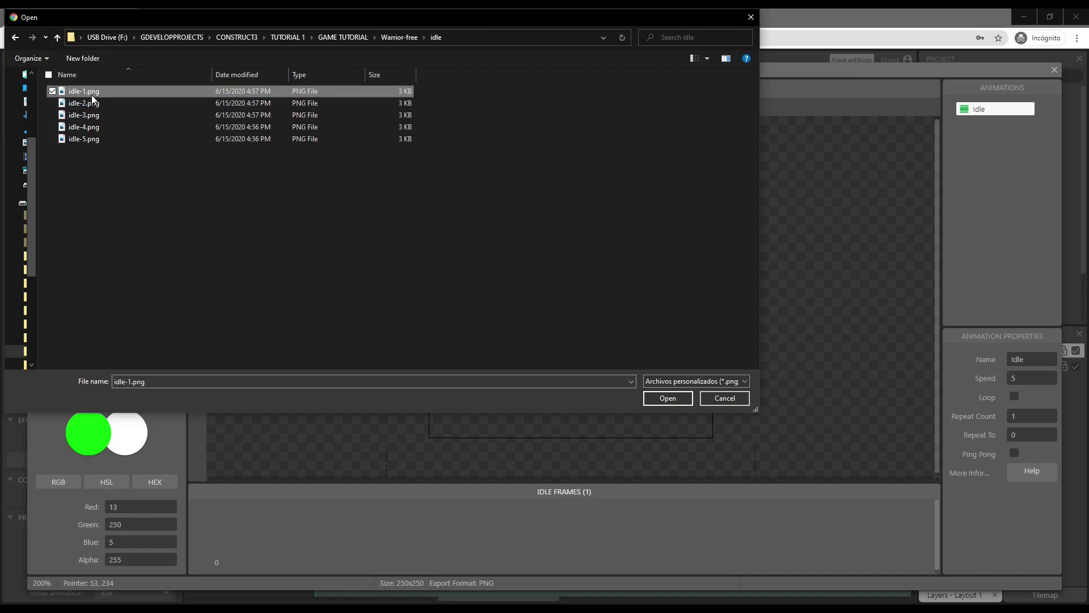
pyautogui.keyDown('shift'); pyautogui.click(84, 141); pyautogui.keyUp('shift')
pyautogui.click(664, 398)
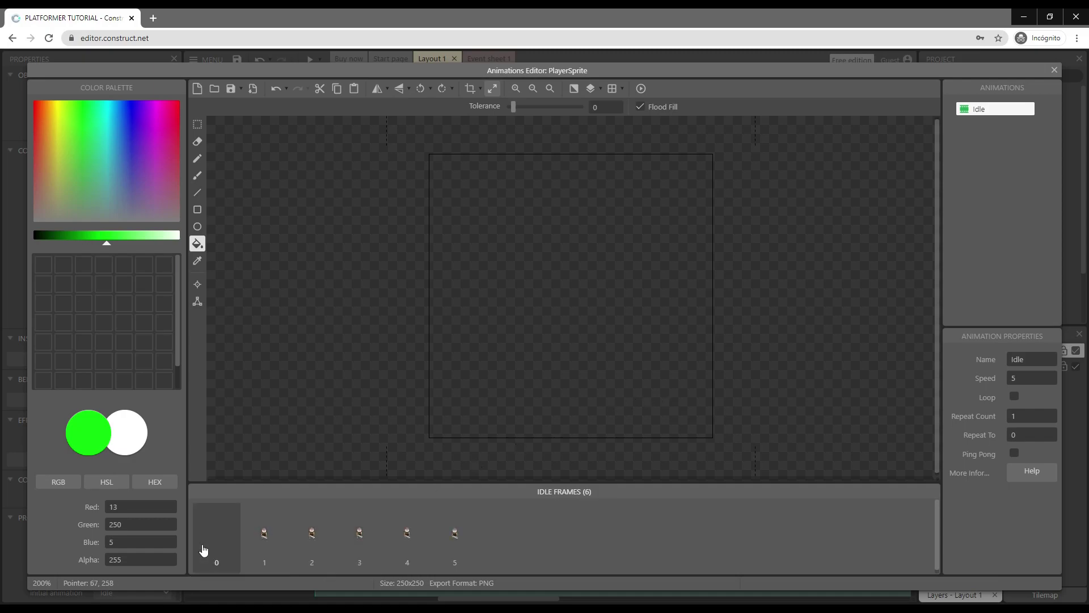
# - Delete the blank frame 0 from the Idle animation
pyautogui.click(217, 531)
pyautogui.rightClick(216, 527)
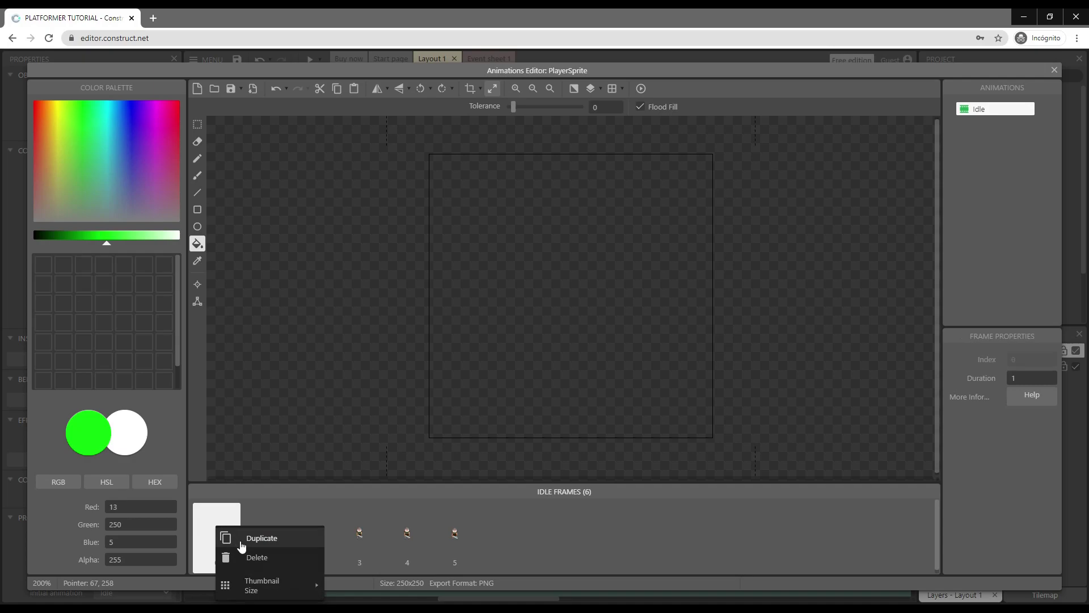
pyautogui.click(254, 557)
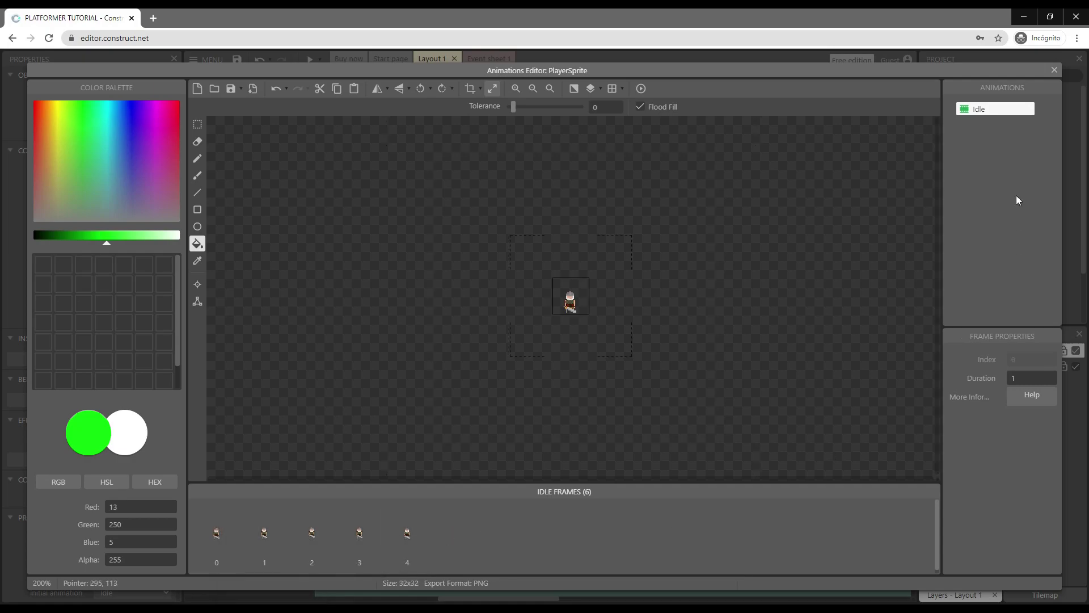
# - Set the Idle animation's speed to 6 and turn on looping
pyautogui.click(988, 114)
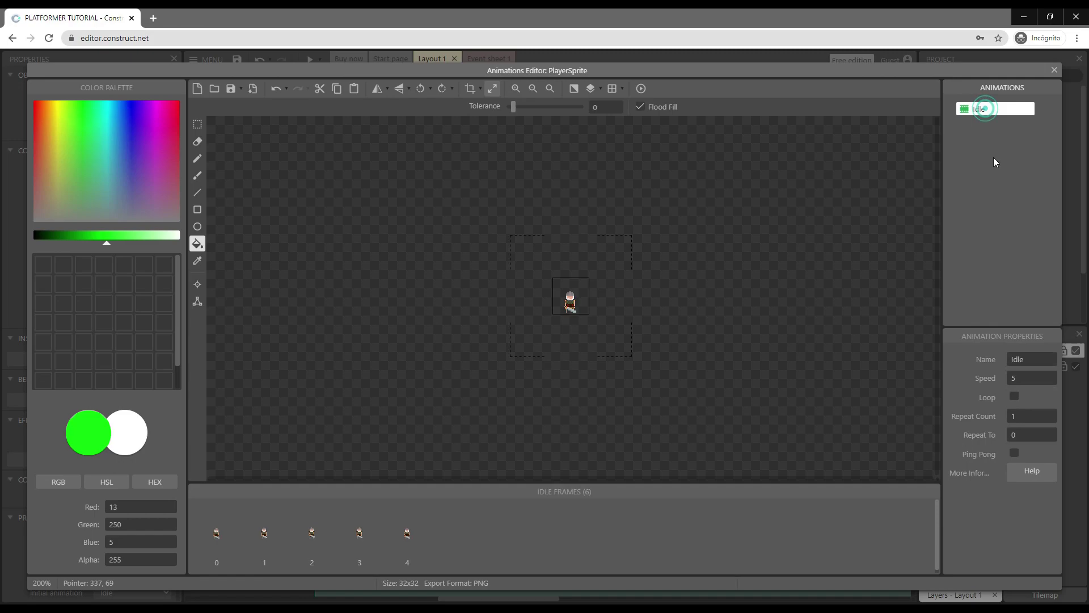
pyautogui.click(1030, 379)
pyautogui.write('6')
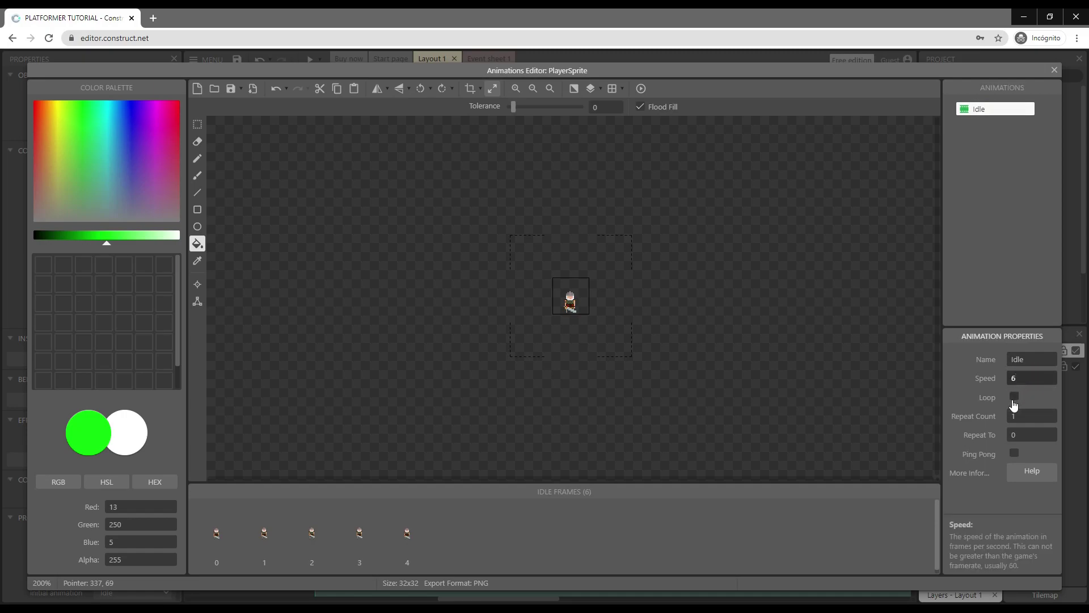
pyautogui.click(1015, 396)
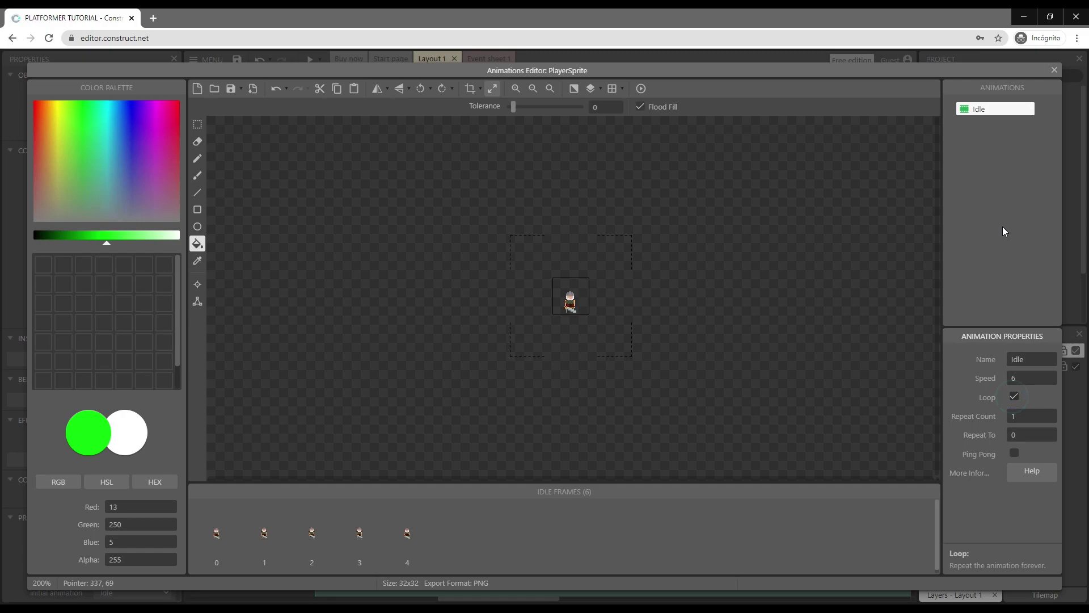
# - Preview the looping Idle animation to confirm it plays, then close the preview
pyautogui.rightClick(981, 109)
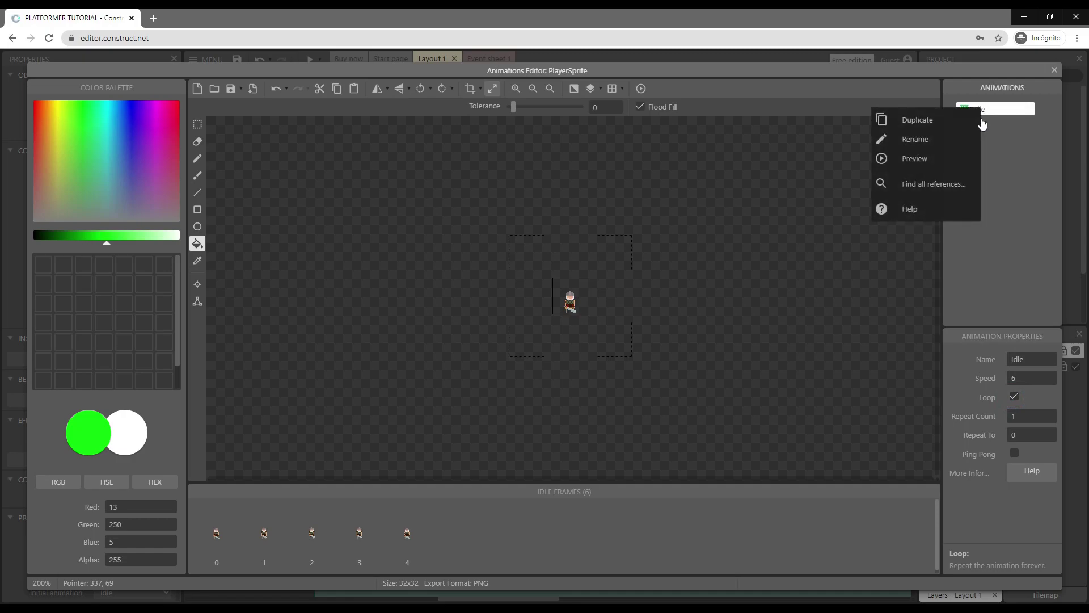
pyautogui.click(942, 161)
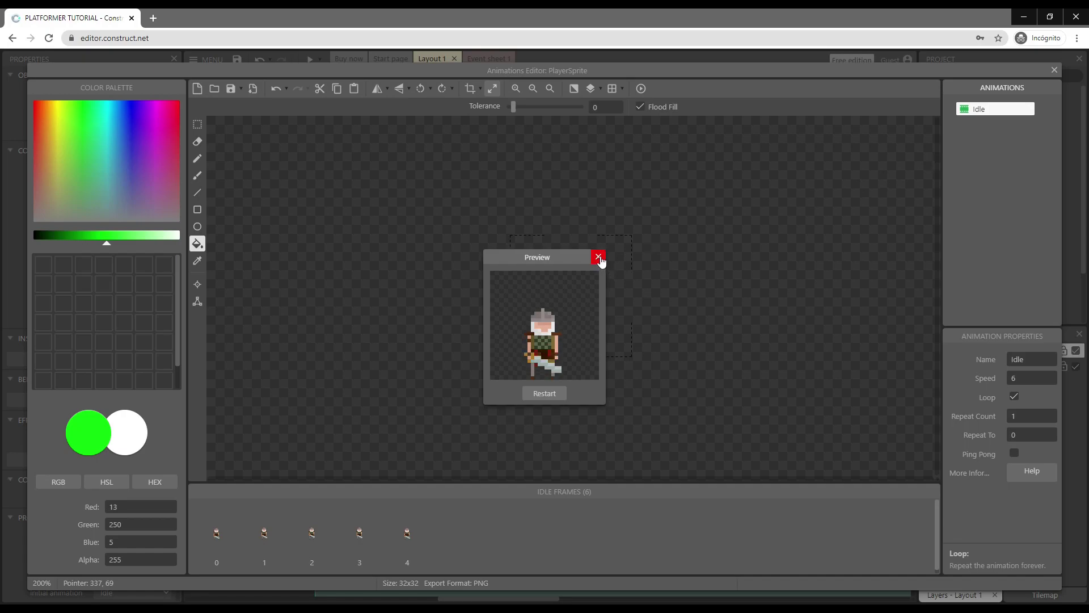
pyautogui.click(599, 257)
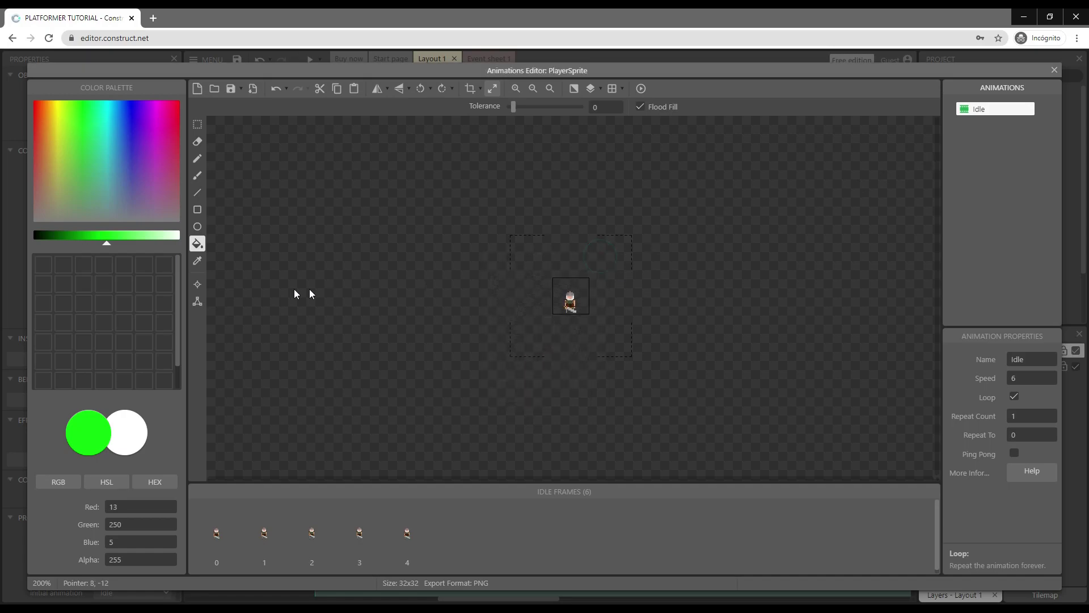
pyautogui.click(198, 285)
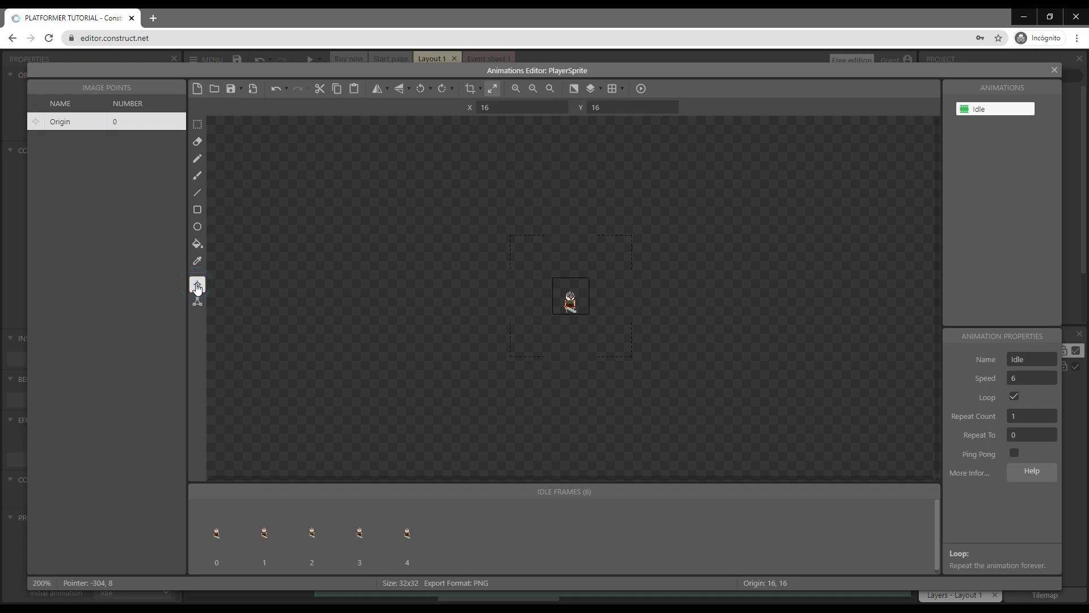
# - Set PlayerSprite's origin to the bottom centre (16, 32) and apply it to all animations
pyautogui.rightClick(60, 122)
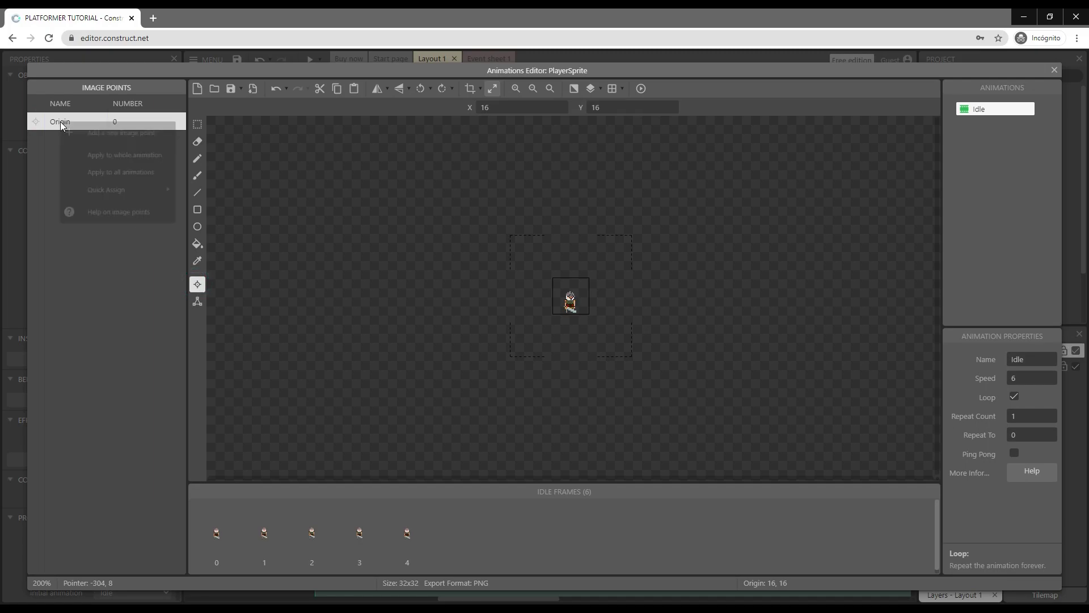
pyautogui.moveTo(105, 198)
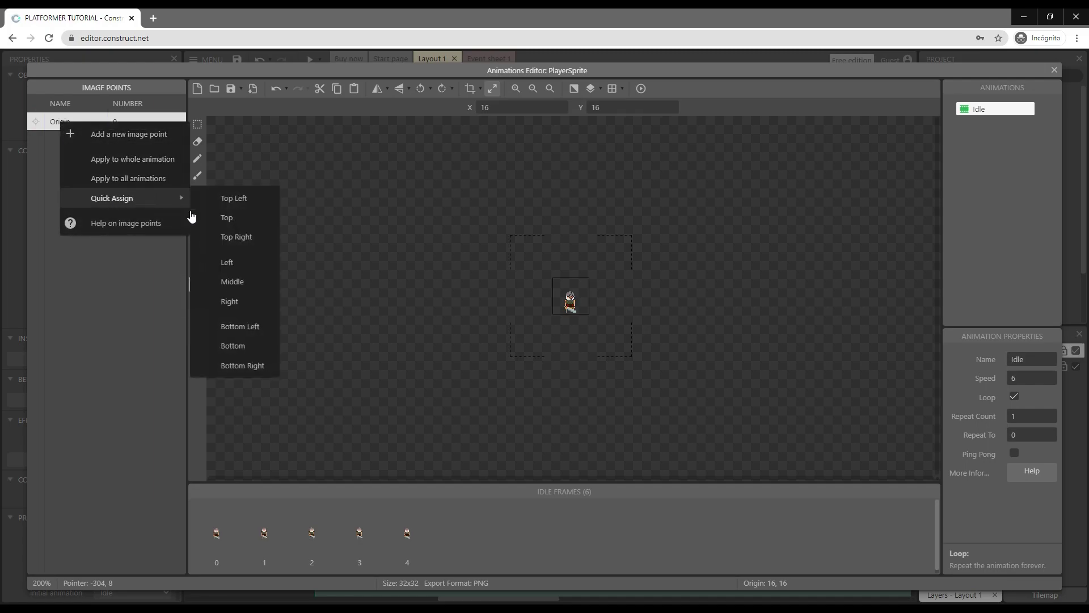
pyautogui.click(241, 340)
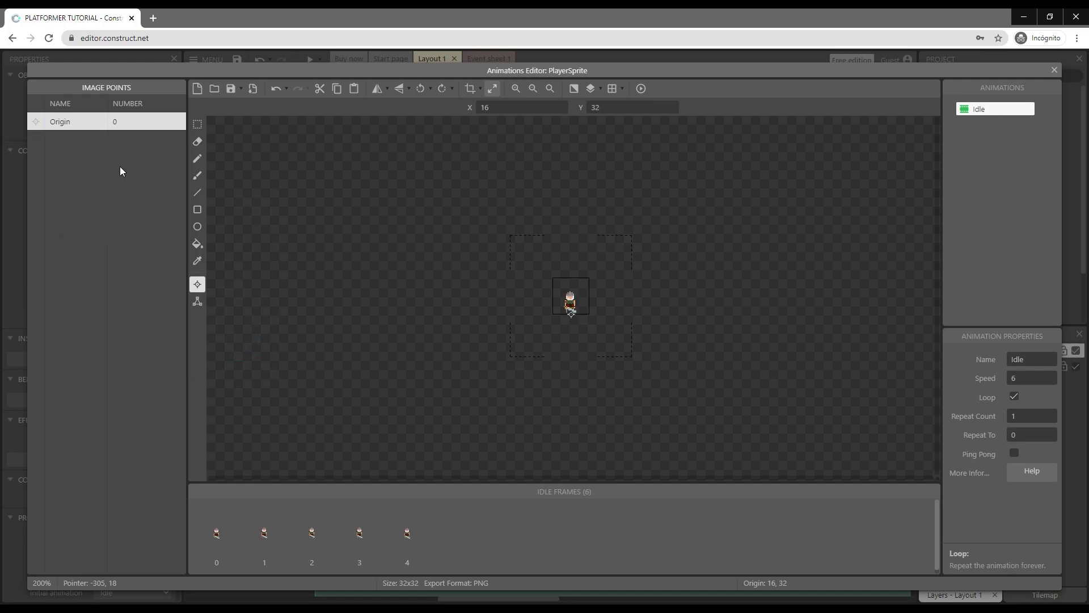
pyautogui.rightClick(61, 121)
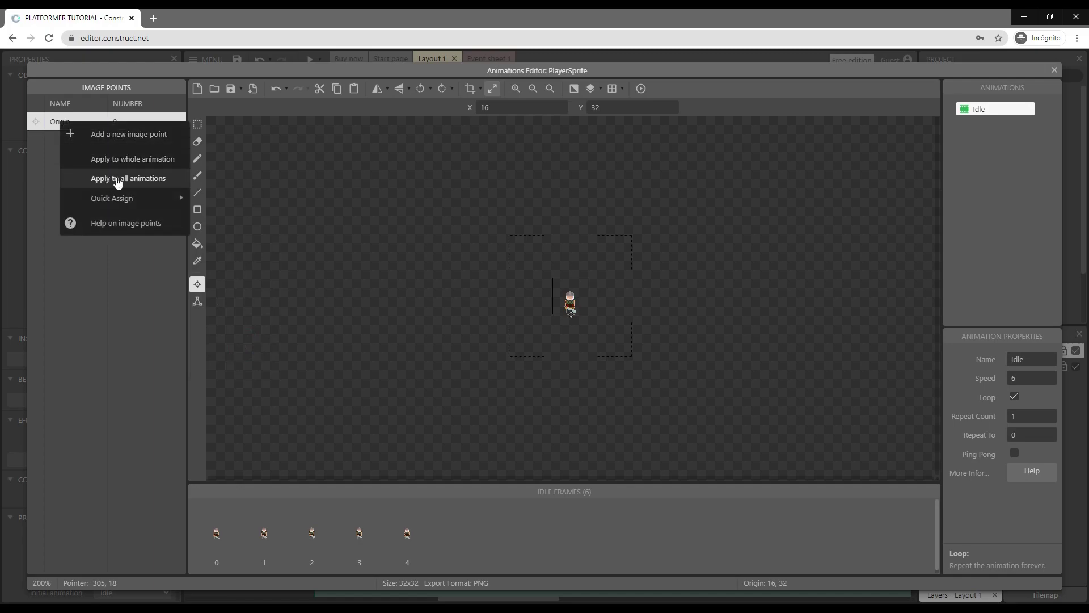
pyautogui.click(117, 179)
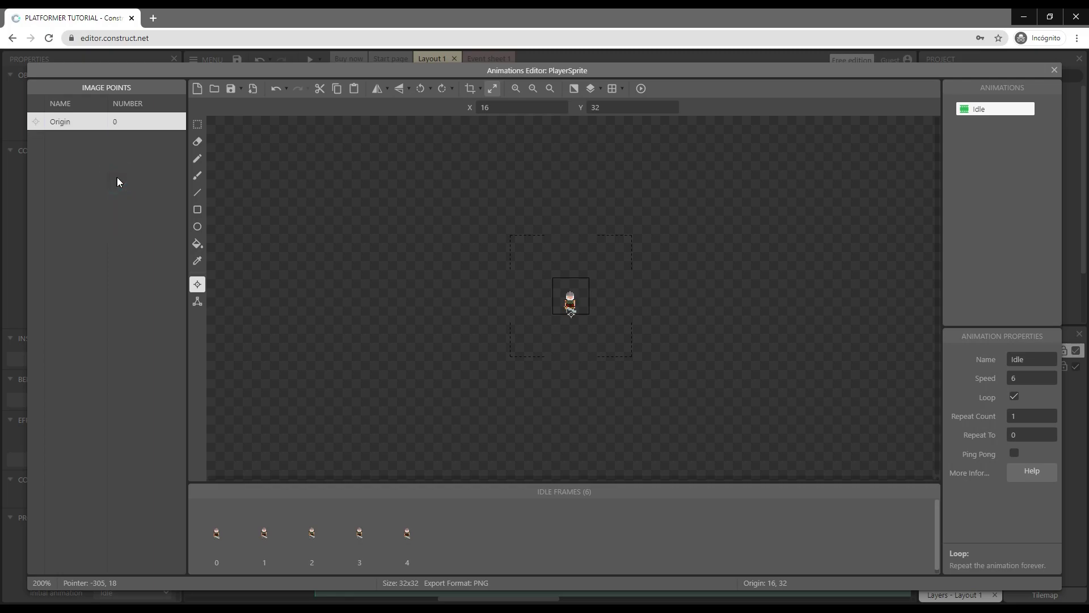
pyautogui.click(1054, 70)
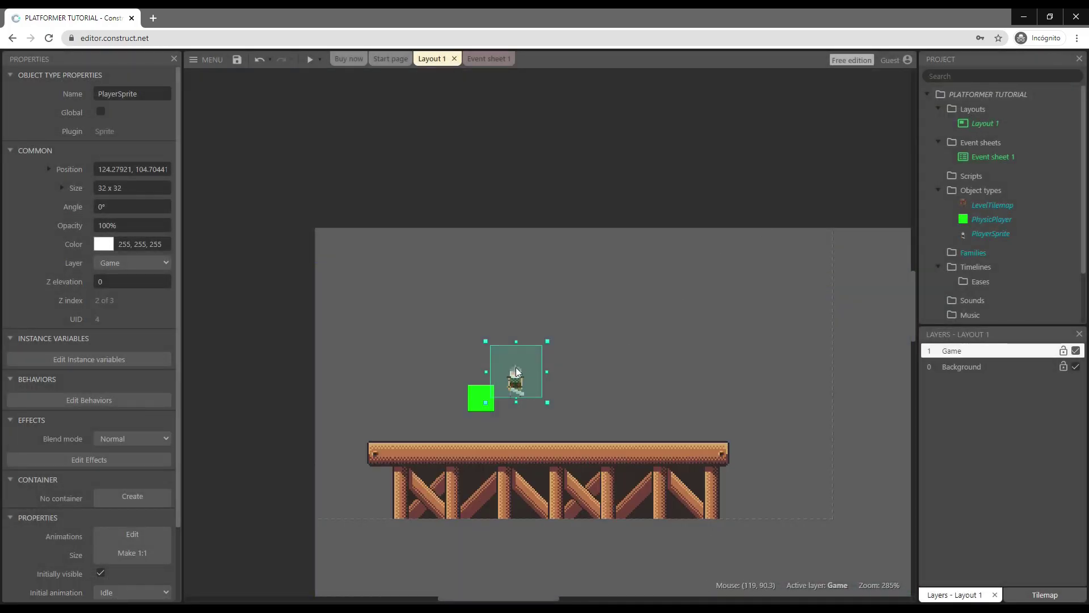
pyautogui.moveTo(515, 368); pyautogui.dragTo(527, 383)
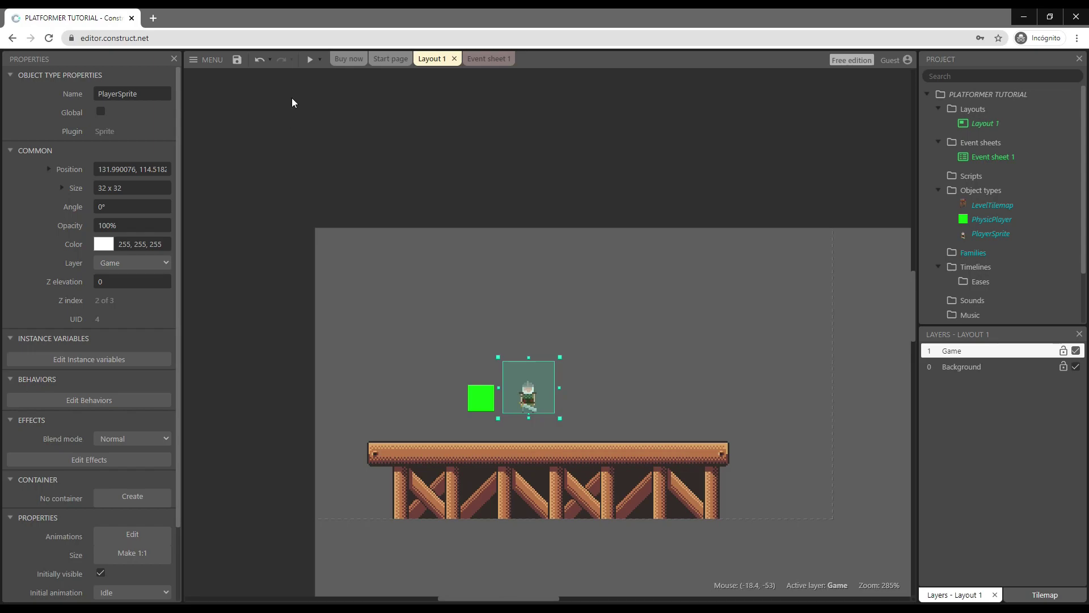
pyautogui.click(311, 58)
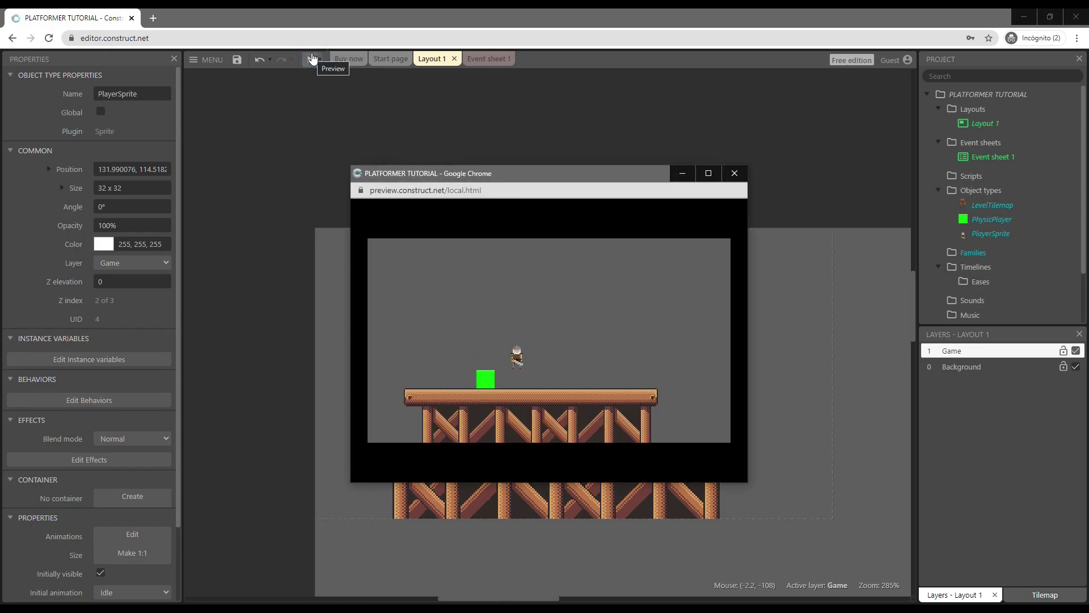
pyautogui.press('Right')
pyautogui.press('Left')
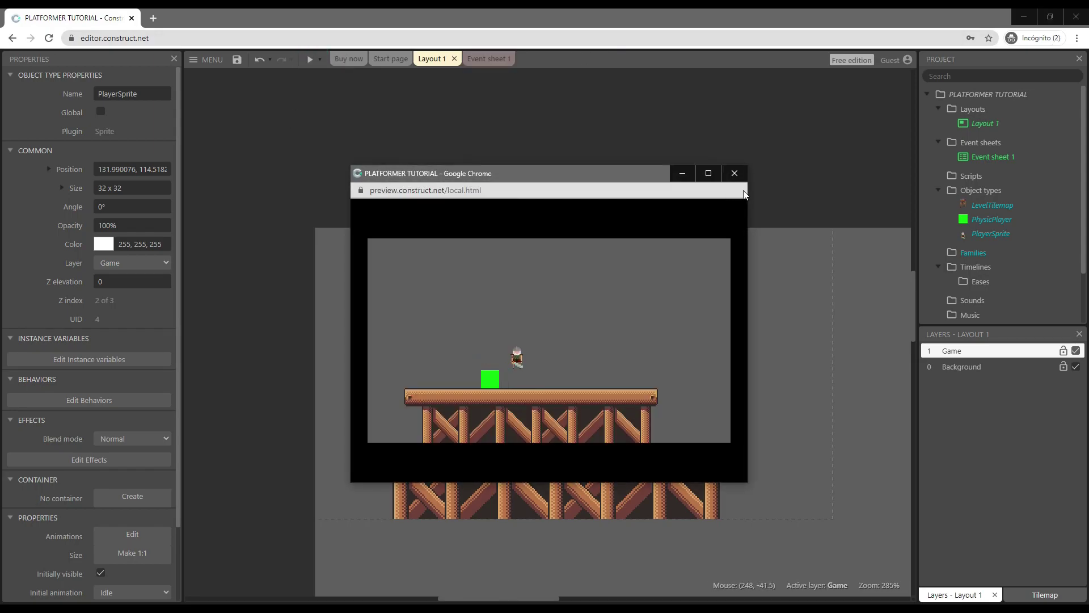
pyautogui.click(734, 173)
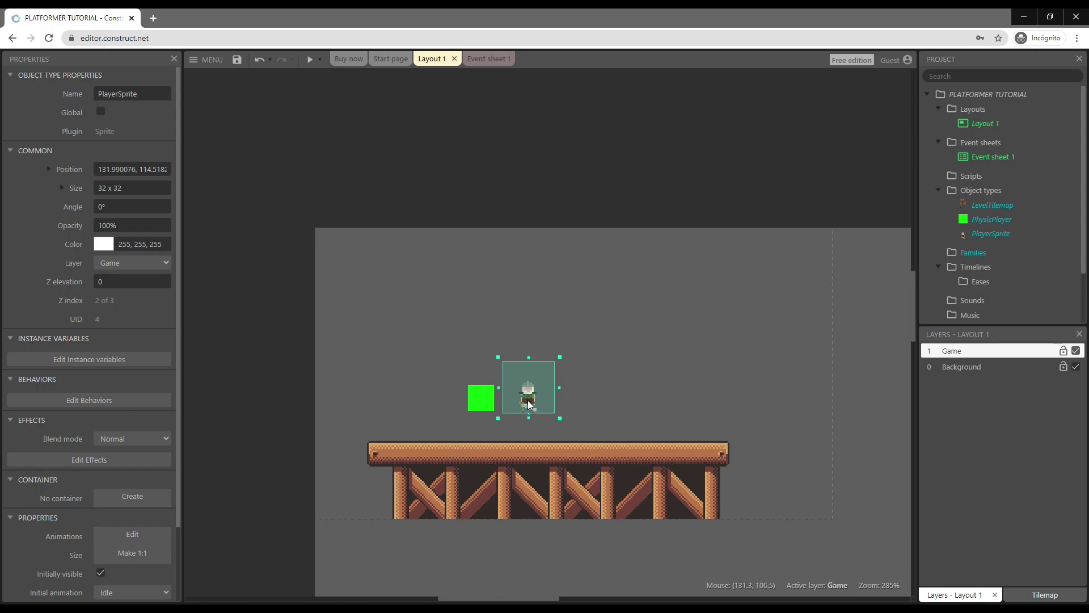
# - Open PhysicPlayer's image and move its origin to the bottom edge
pyautogui.click(478, 401)
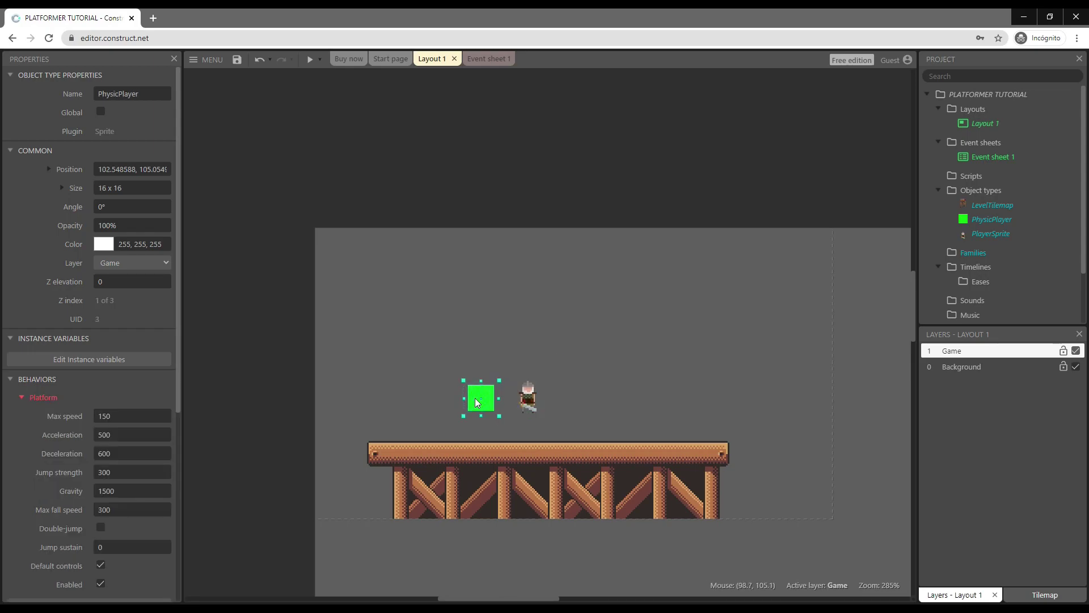
pyautogui.doubleClick(478, 402)
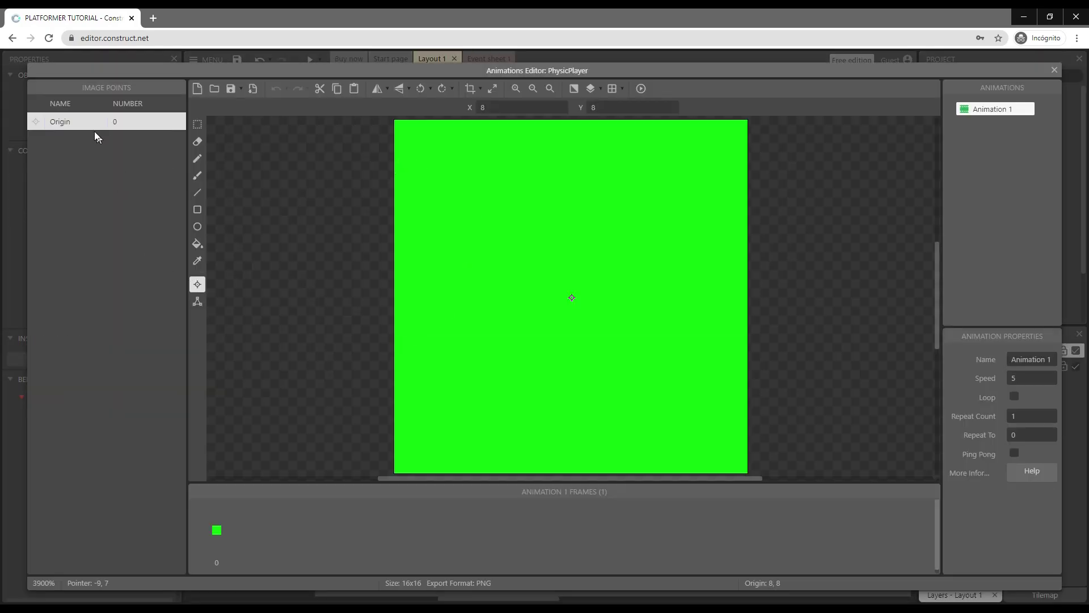
pyautogui.rightClick(75, 124)
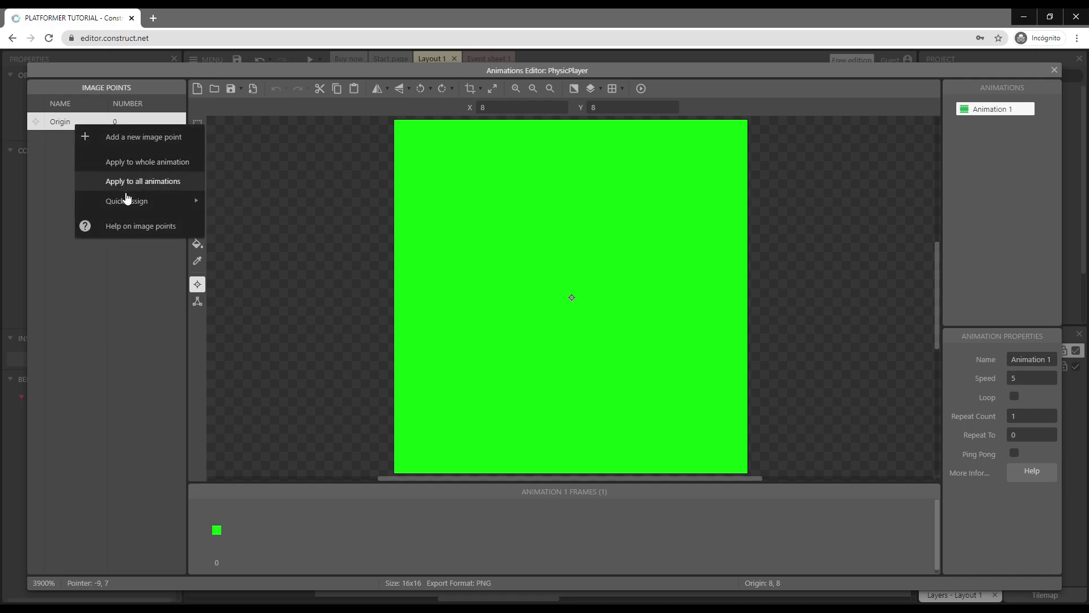
pyautogui.moveTo(127, 201)
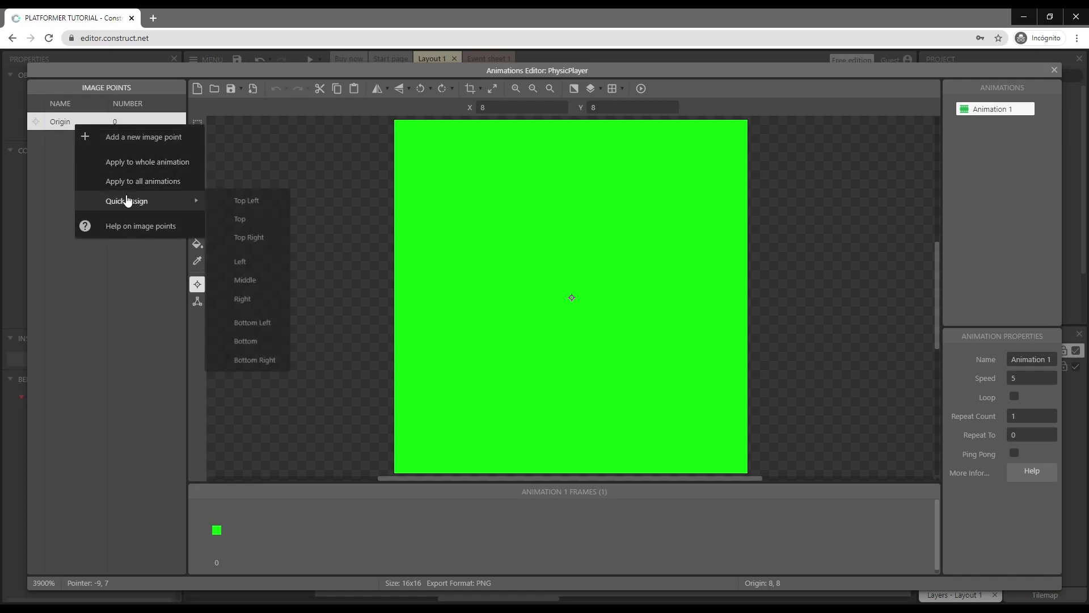
pyautogui.click(251, 348)
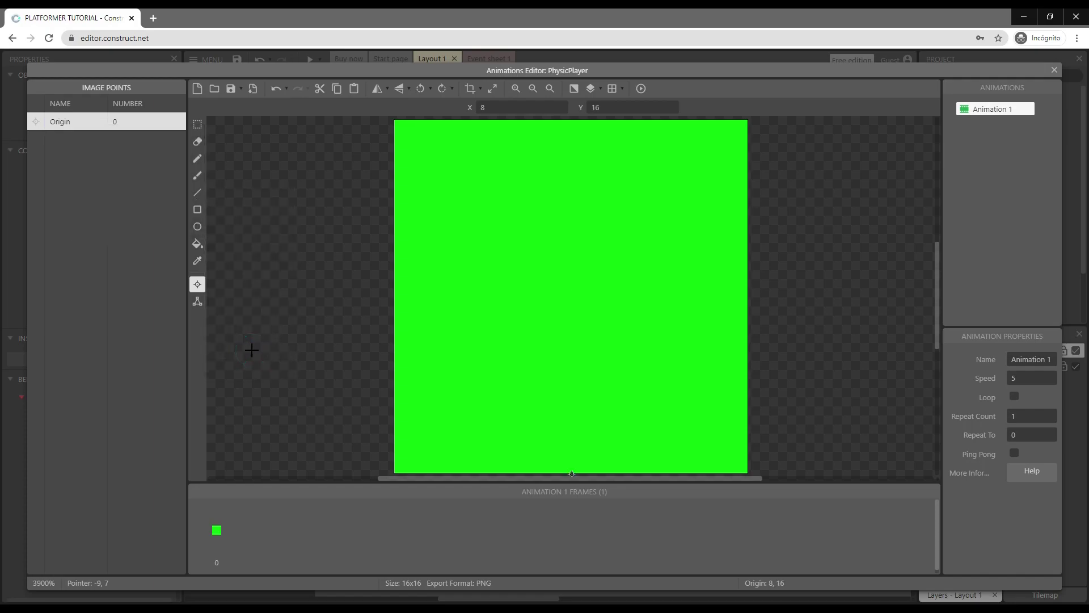
# - Add a new image point named 'Sprite'
pyautogui.rightClick(60, 119)
pyautogui.click(114, 133)
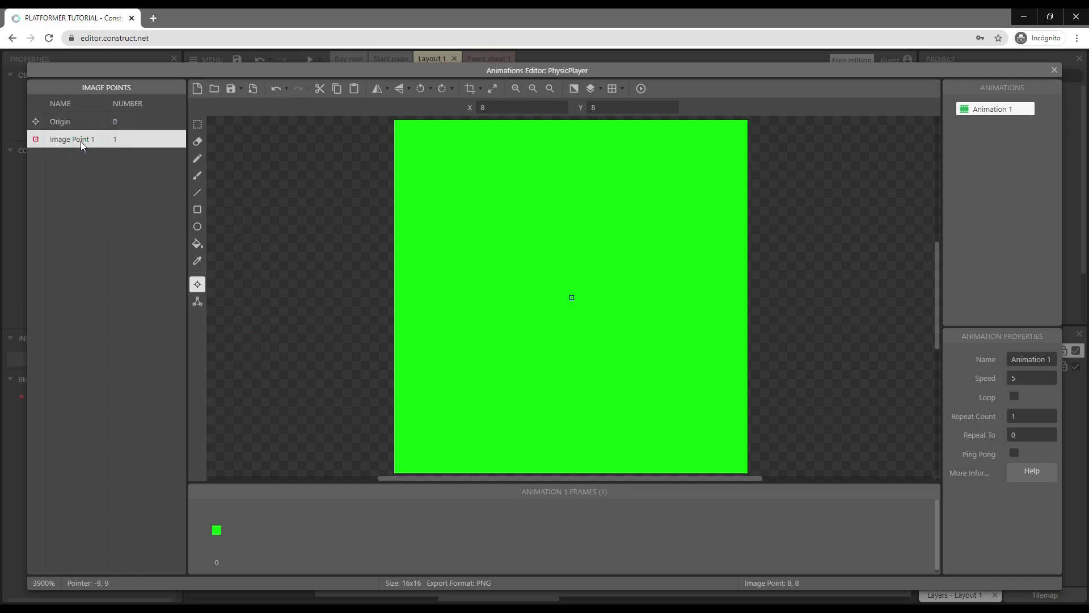
pyautogui.rightClick(78, 139)
pyautogui.click(118, 187)
pyautogui.write('Sprite')
pyautogui.press('Return')
# - Place the Sprite point at bottom centre (8, 16), apply it to all animations, and close the editor
pyautogui.rightClick(68, 138)
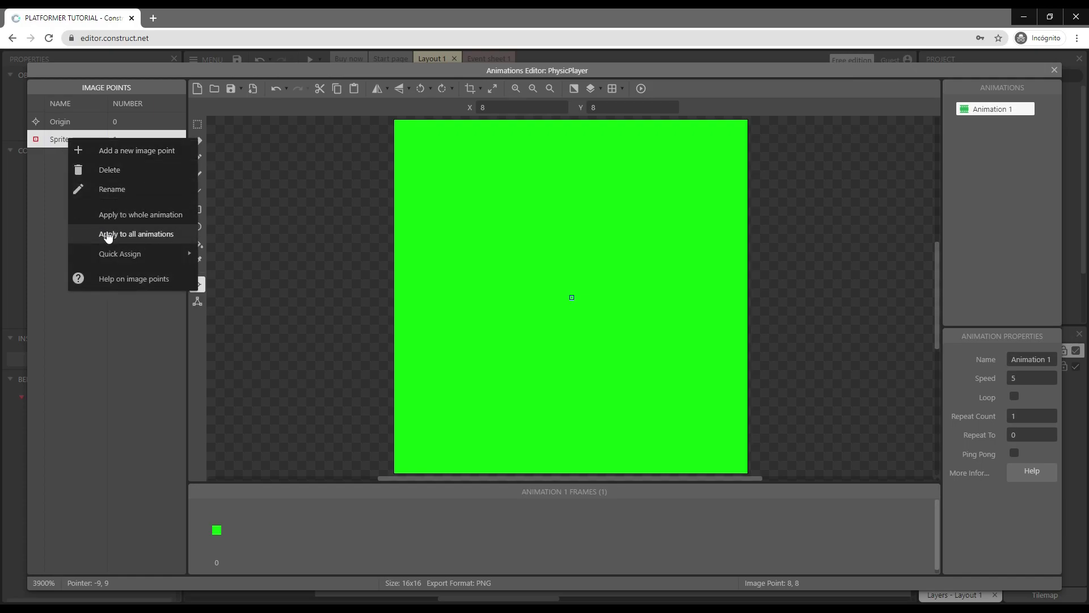
pyautogui.moveTo(147, 251)
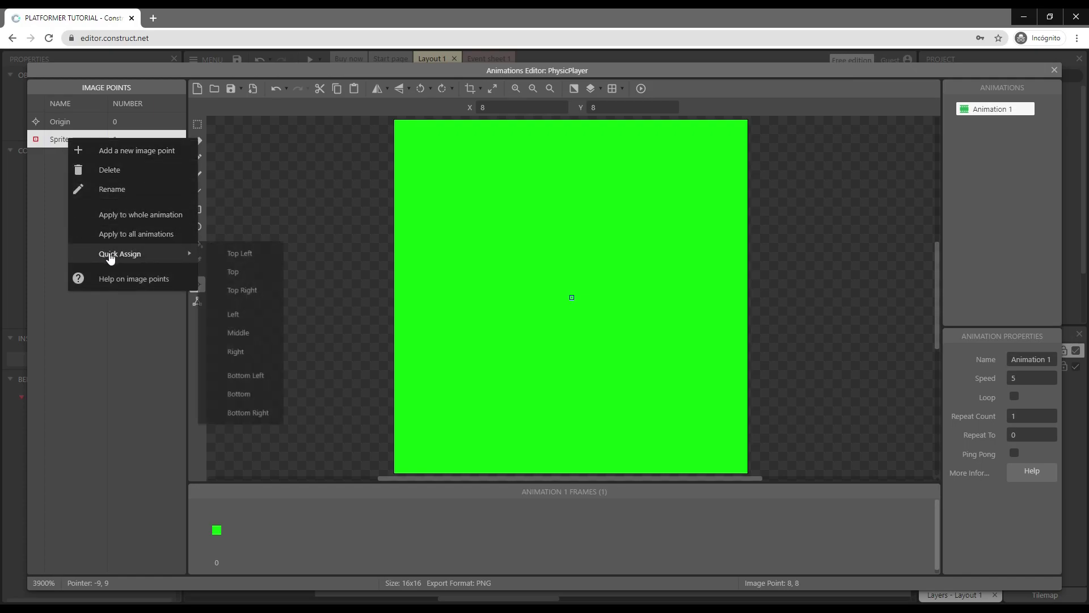
pyautogui.click(244, 402)
pyautogui.rightClick(79, 140)
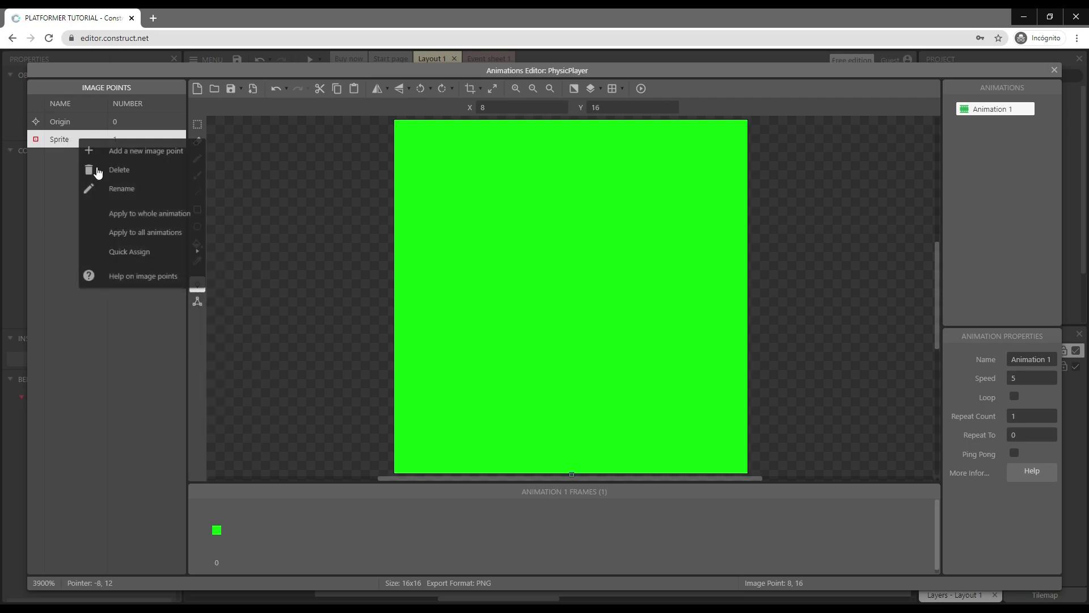
pyautogui.click(98, 232)
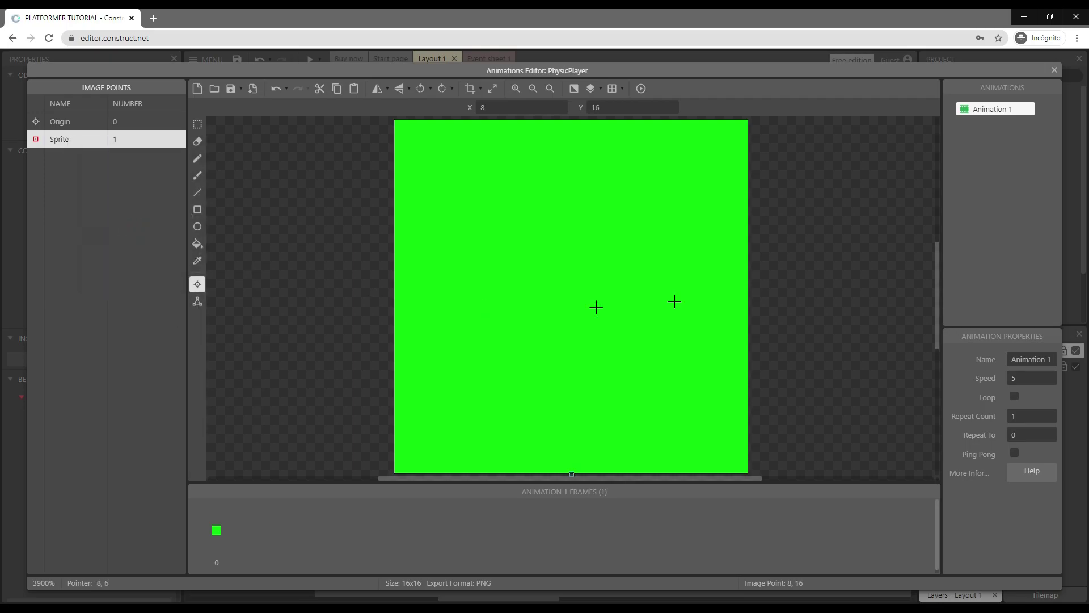
pyautogui.click(1055, 70)
# - Add the Pin behaviour to PlayerSprite and nudge it slightly up beside the green box
pyautogui.click(528, 399)
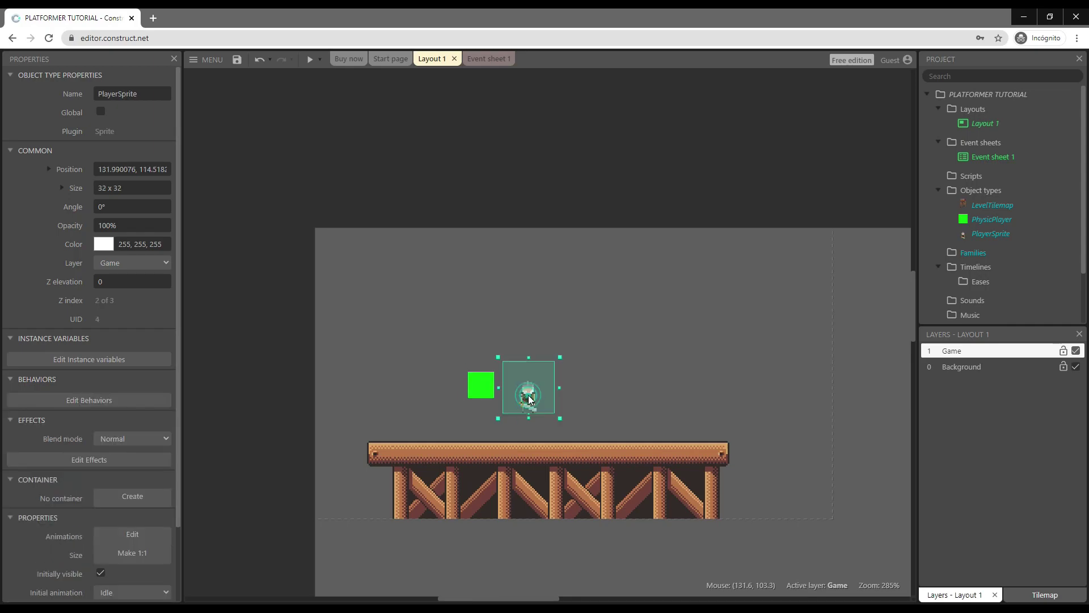
pyautogui.rightClick(528, 400)
pyautogui.moveTo(577, 158)
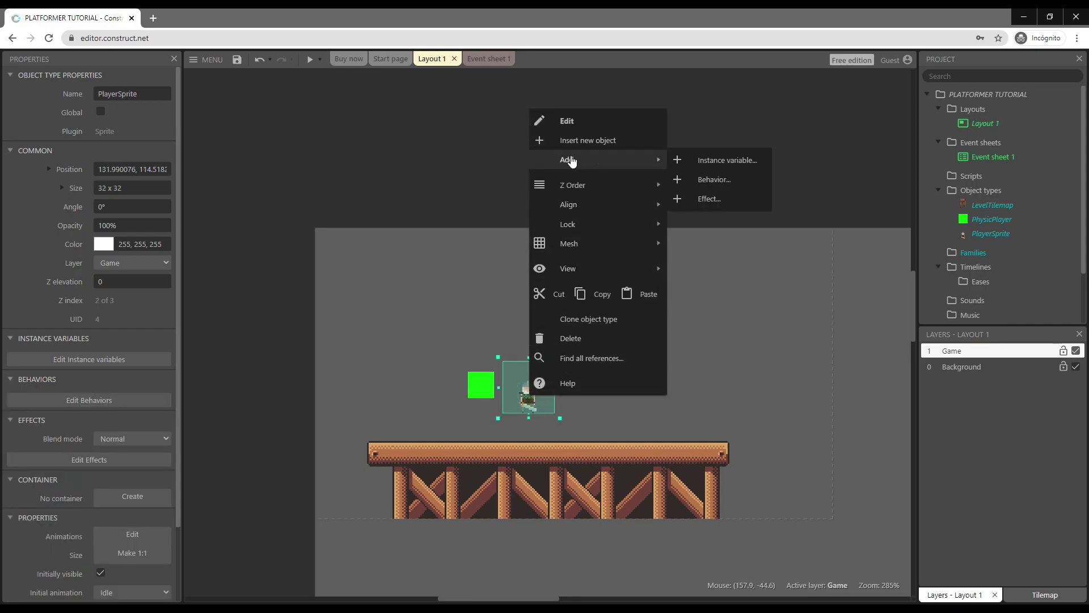
pyautogui.click(720, 180)
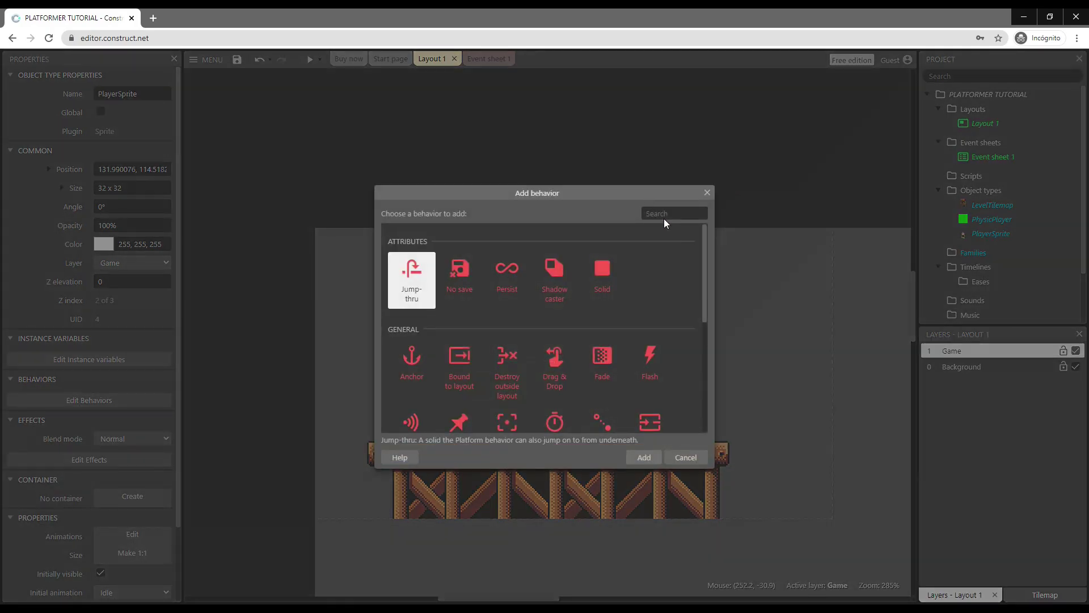
pyautogui.click(659, 214)
pyautogui.write('pi')
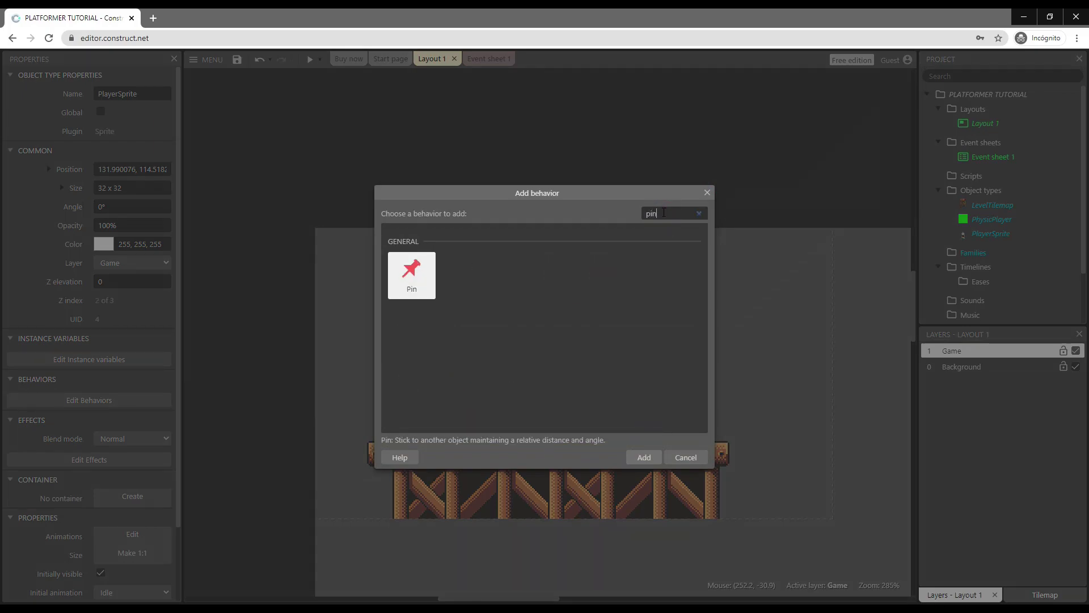
pyautogui.write('n')
pyautogui.click(412, 278)
pyautogui.click(642, 457)
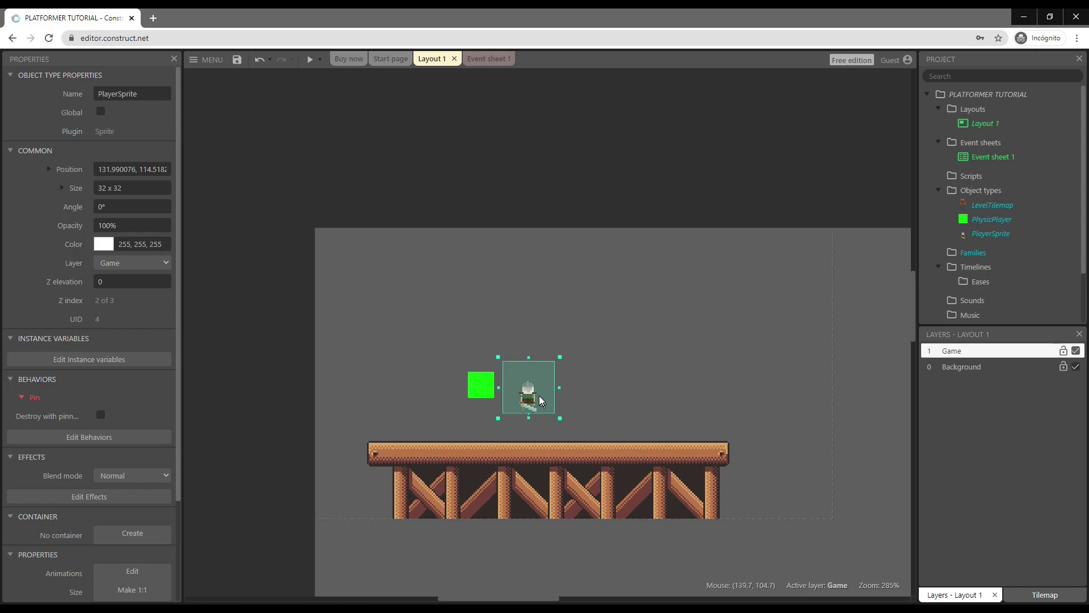
pyautogui.moveTo(540, 397); pyautogui.dragTo(539, 382)
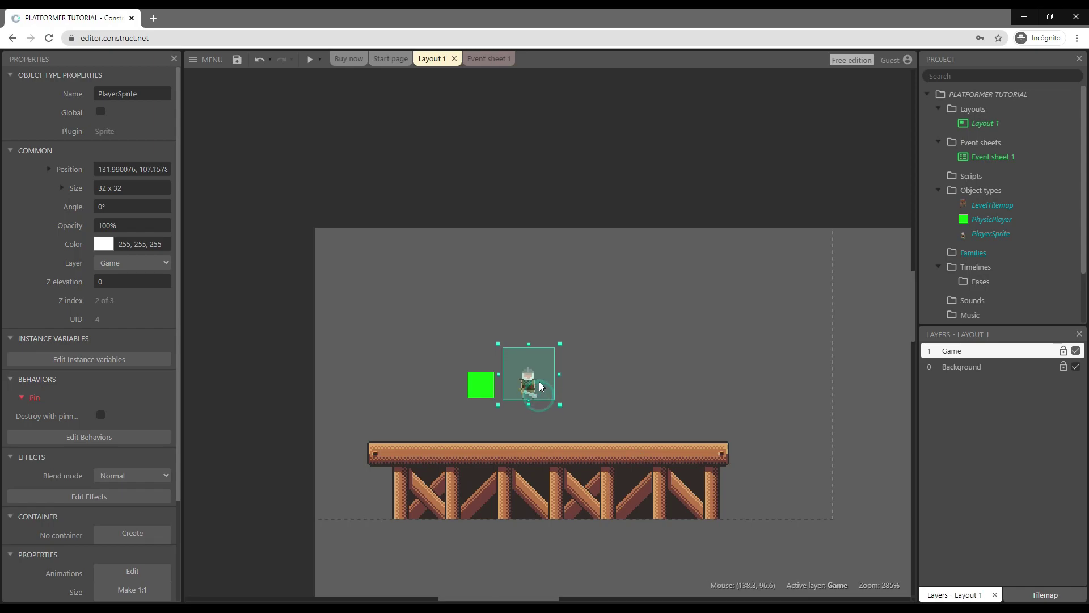
# - Create a System 'On start of layout' event in Event sheet 1
pyautogui.click(482, 58)
pyautogui.click(222, 79)
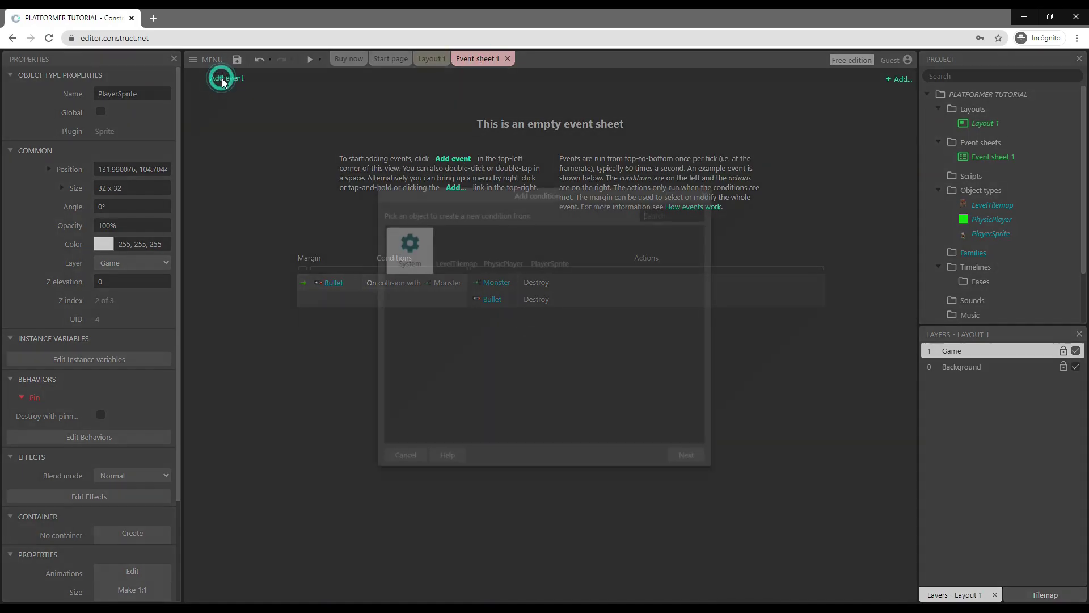
pyautogui.click(405, 253)
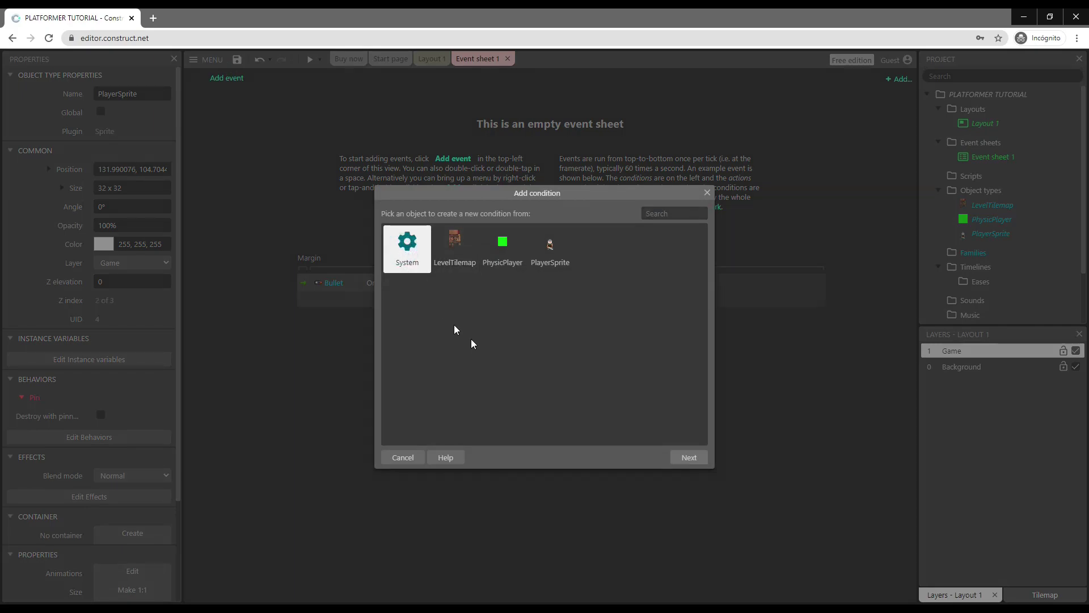
pyautogui.click(692, 459)
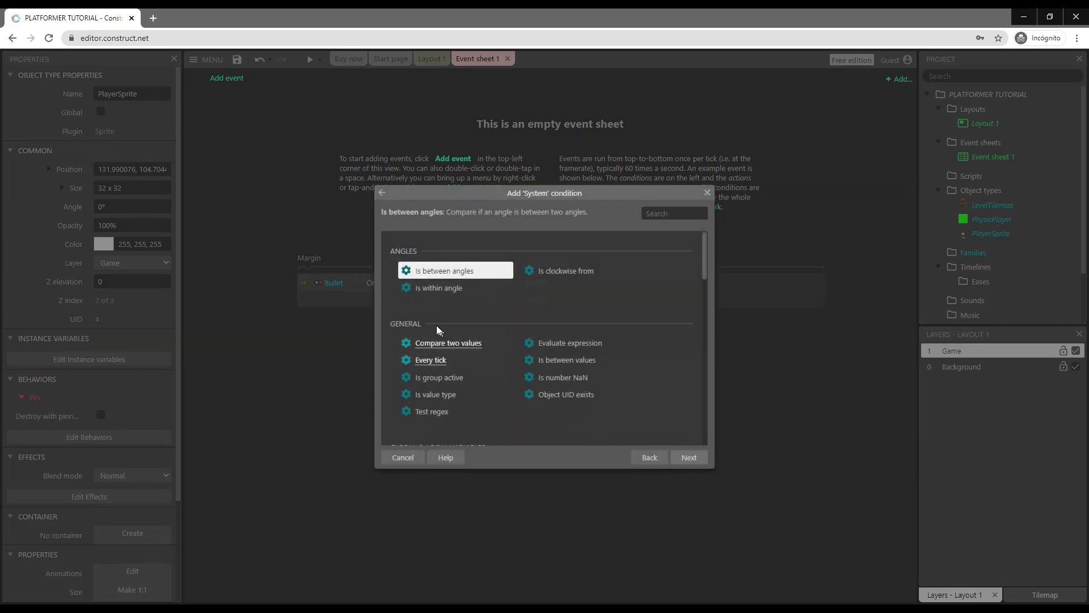
pyautogui.scroll(-4, 435, 327)
pyautogui.scroll(-2, 435, 329)
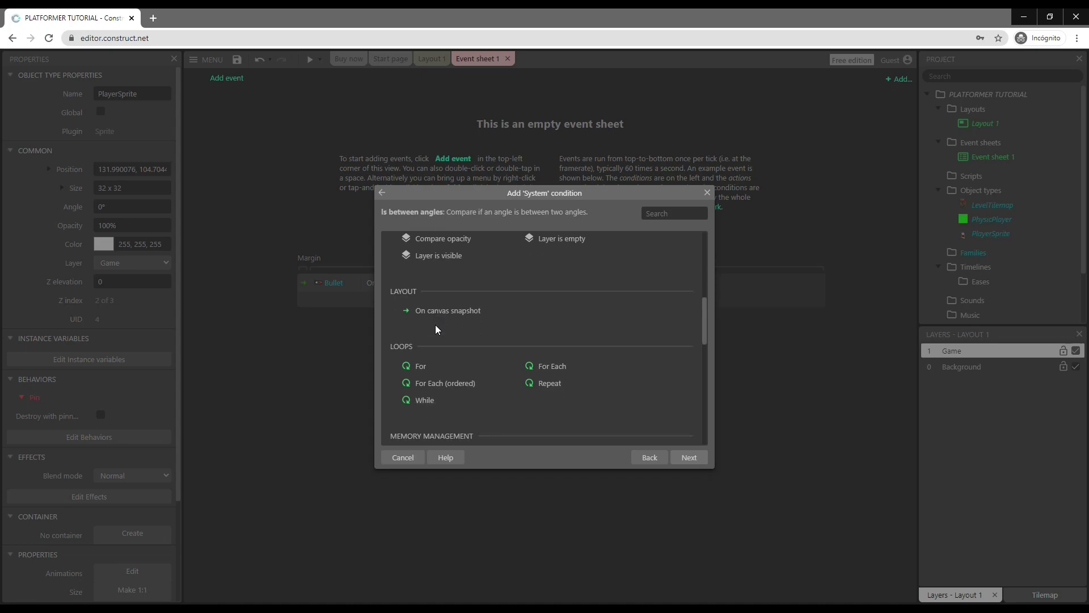
pyautogui.scroll(-2, 435, 325)
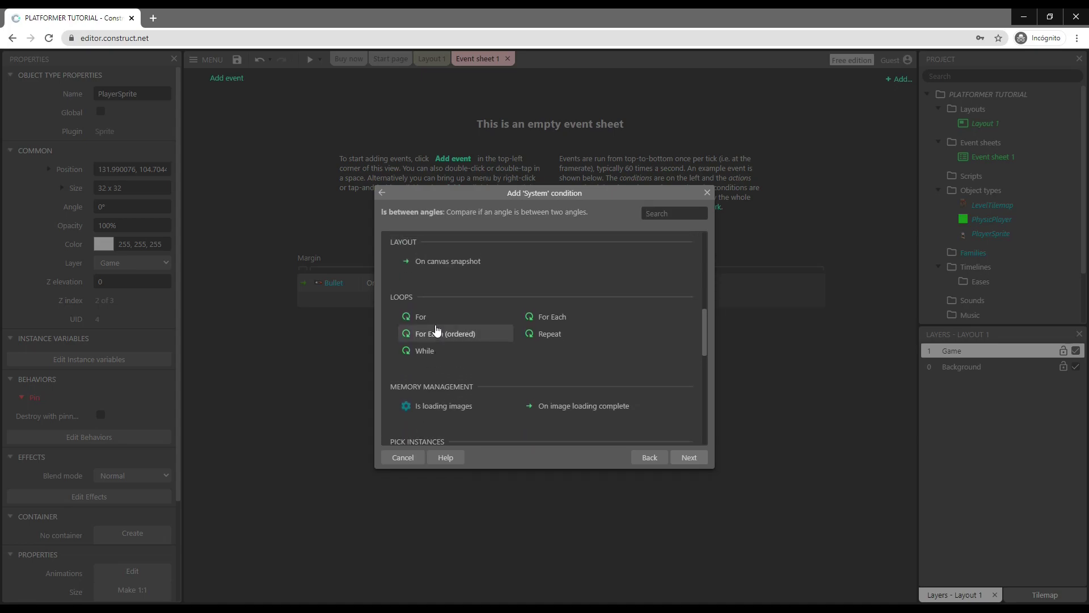
pyautogui.scroll(-2, 434, 325)
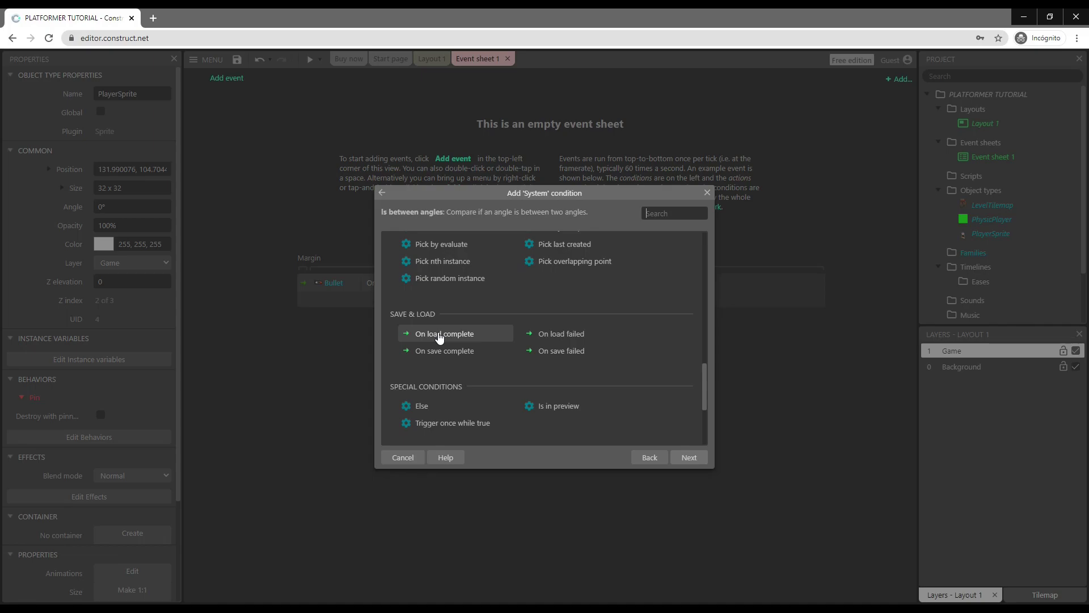
pyautogui.scroll(-2, 440, 336)
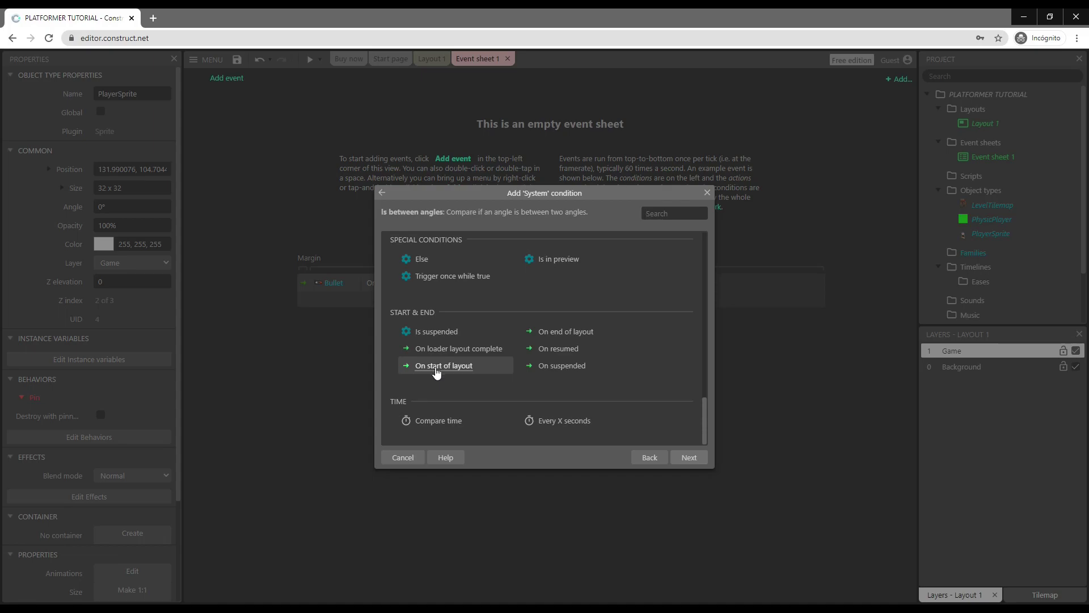
pyautogui.click(437, 368)
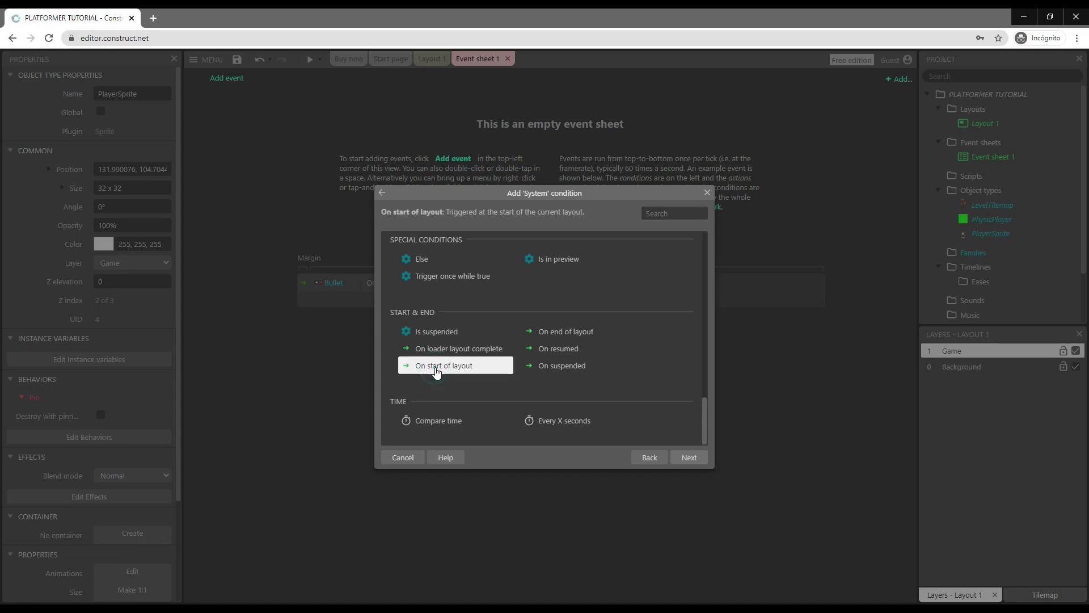
pyautogui.click(688, 459)
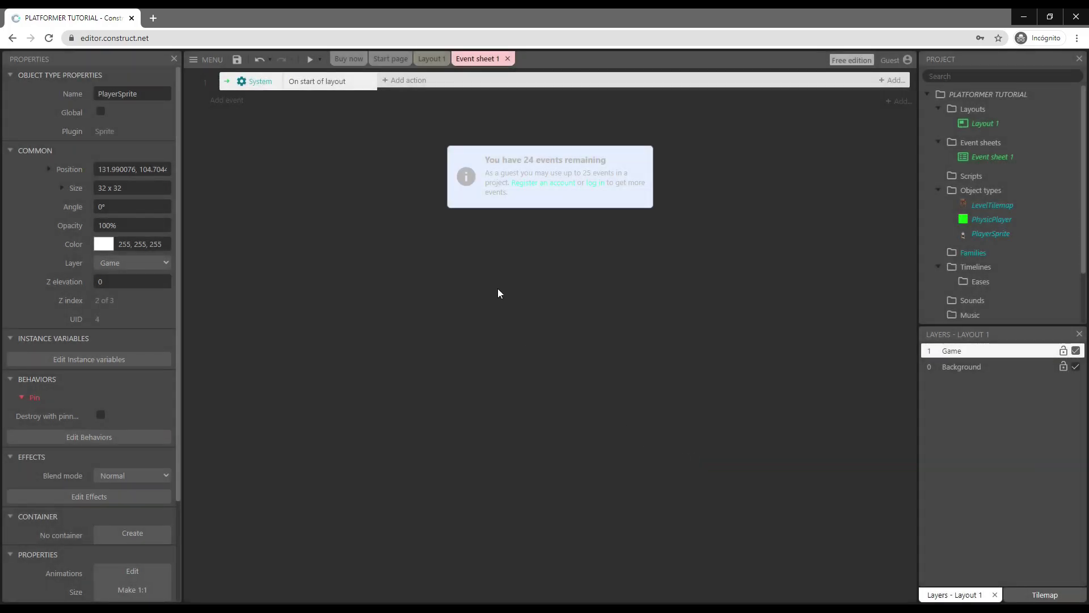
# - Add a PlayerSprite 'Pin to image point' action to the start-of-layout event
pyautogui.click(404, 80)
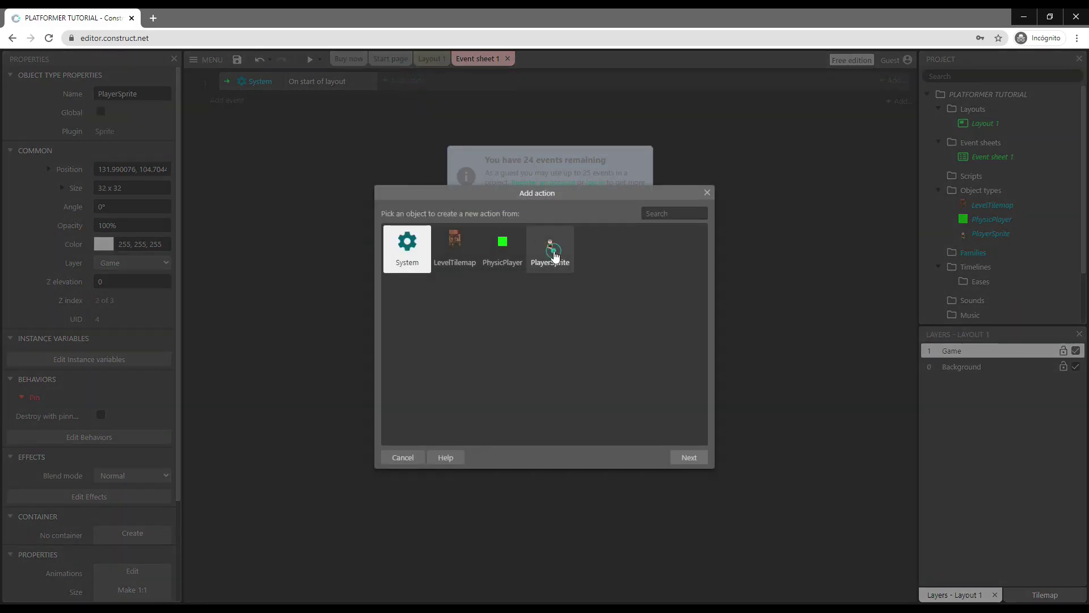
pyautogui.click(551, 246)
pyautogui.click(689, 458)
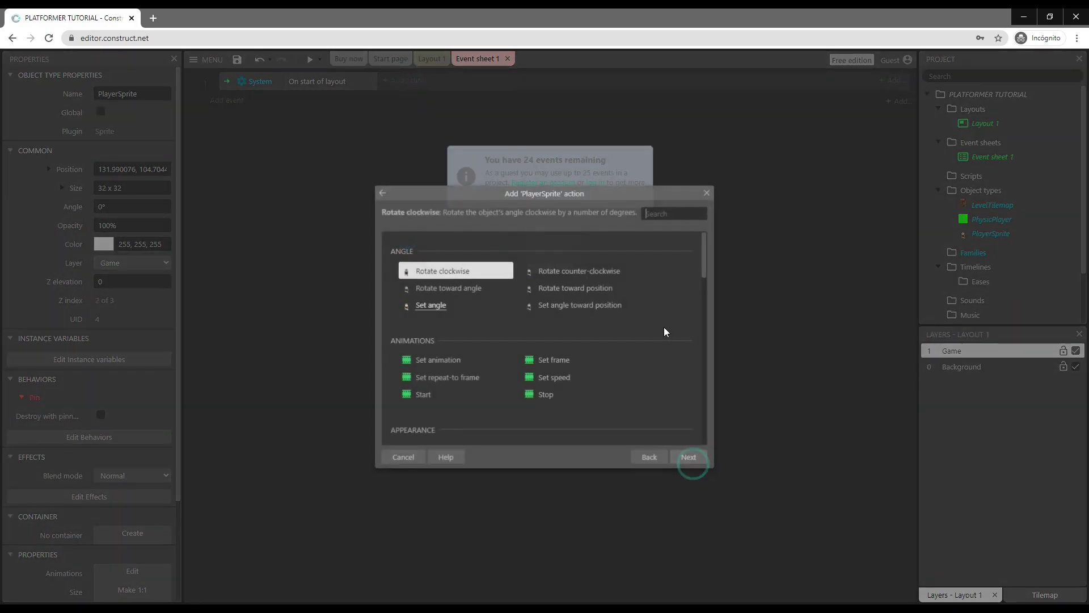
pyautogui.click(653, 211)
pyautogui.write('pin')
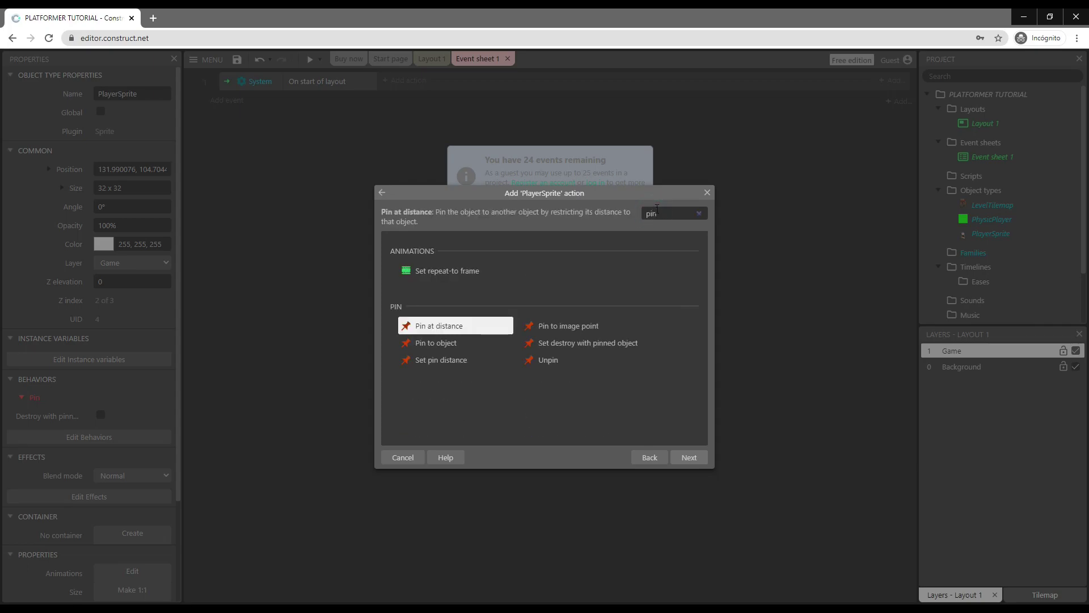
pyautogui.click(558, 324)
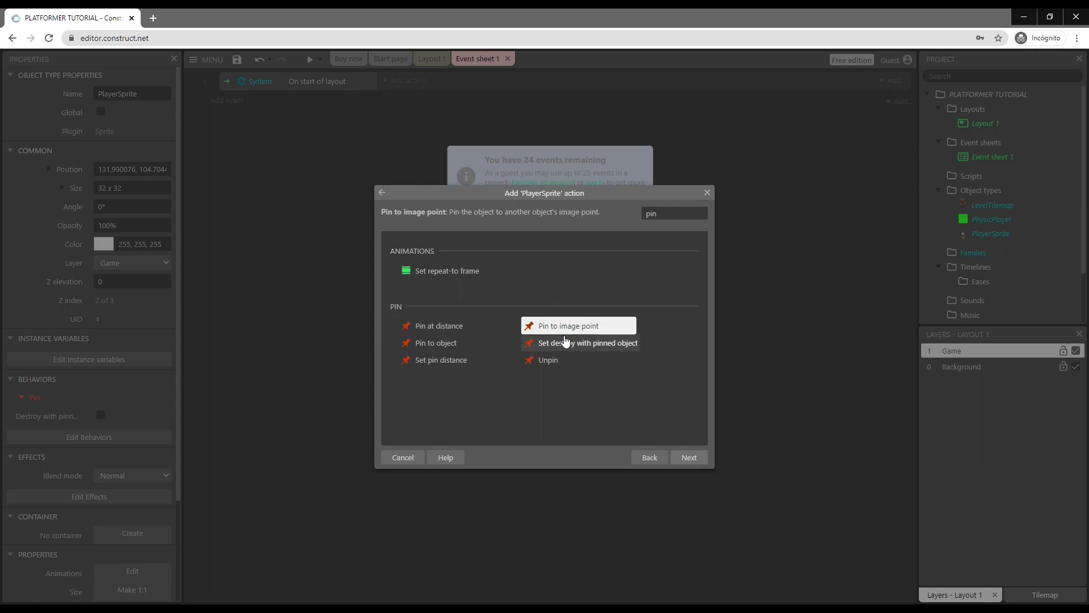
pyautogui.click(688, 458)
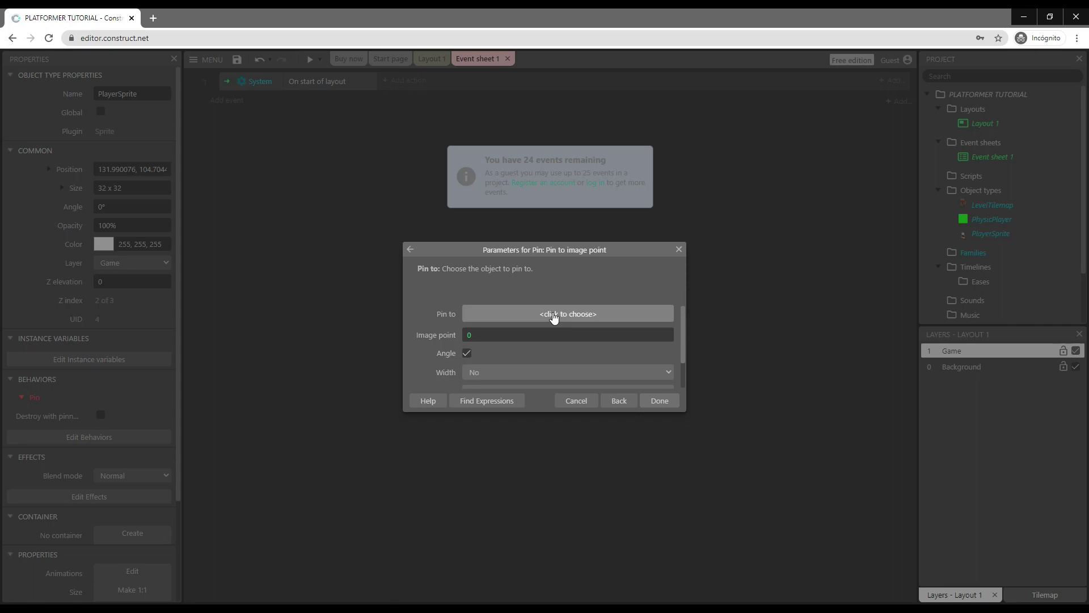
# - Pin PlayerSprite to PhysicPlayer at image point "Sprite" and finish the action
pyautogui.click(554, 315)
pyautogui.click(533, 272)
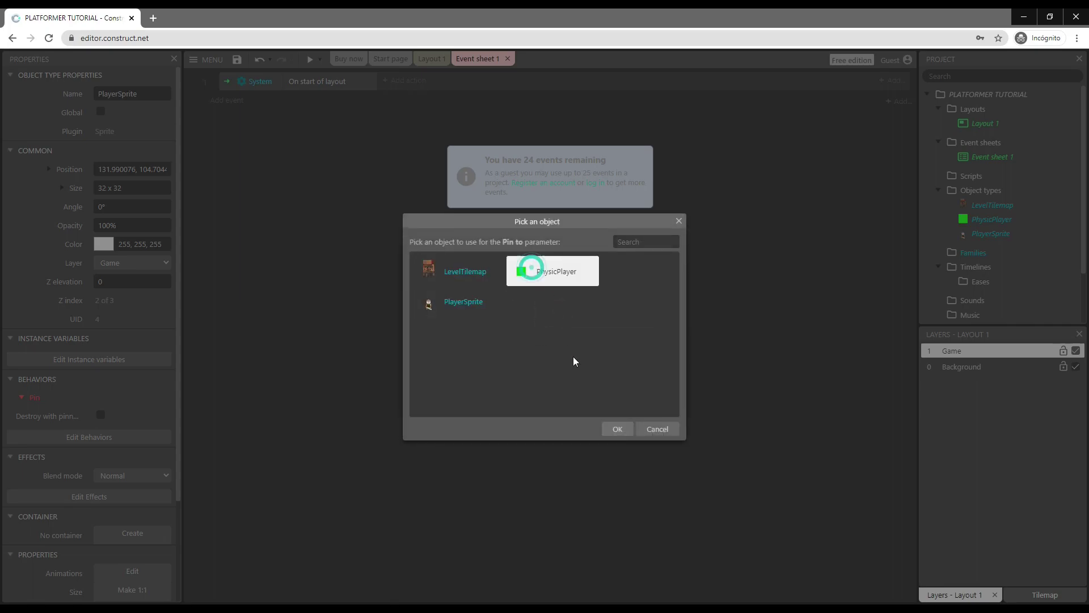
pyautogui.click(623, 430)
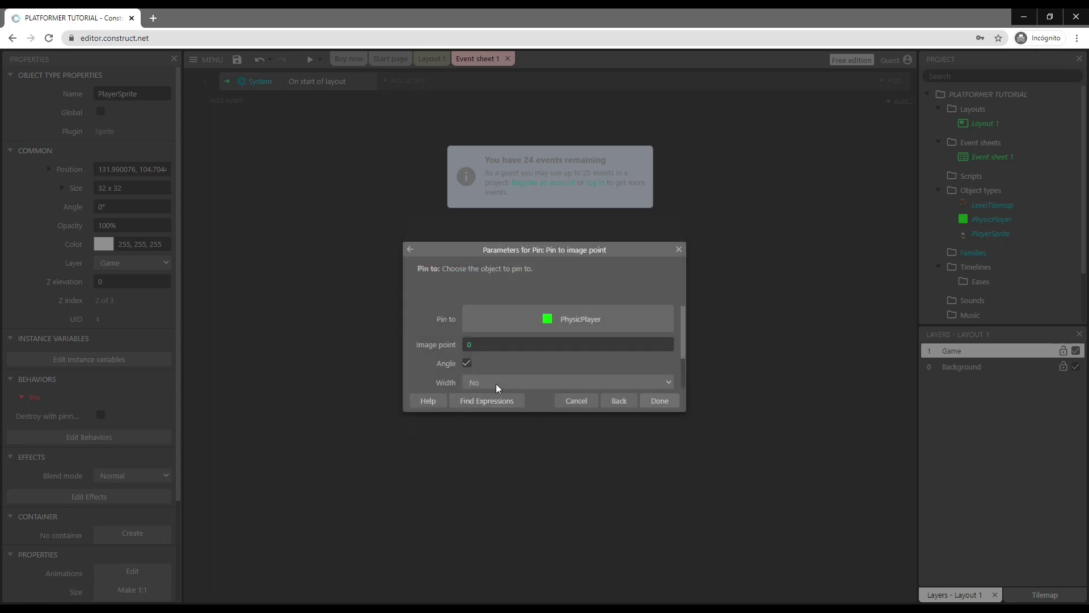
pyautogui.doubleClick(466, 345)
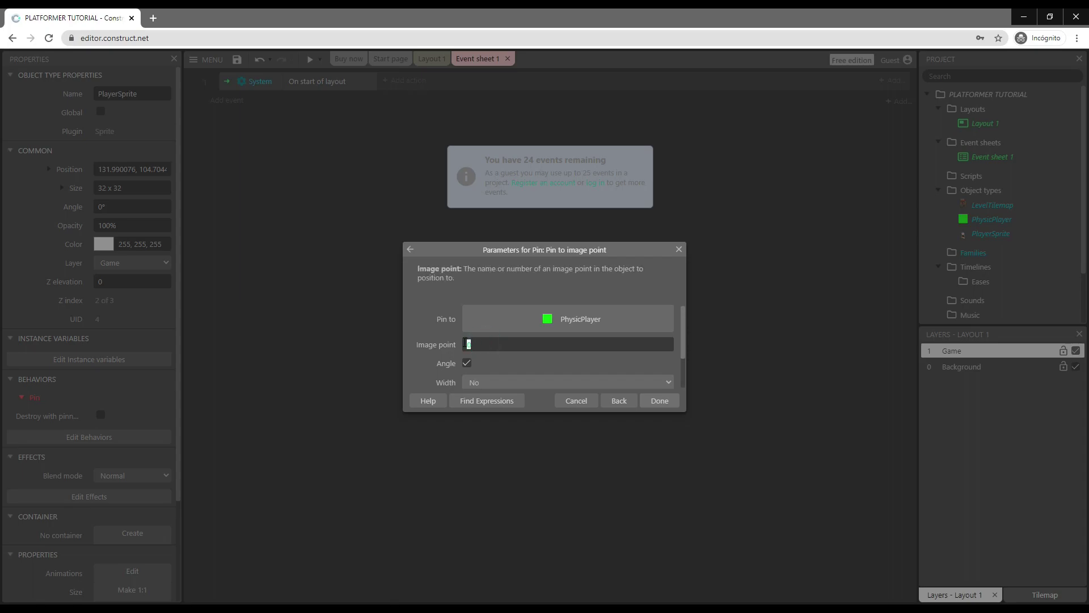
pyautogui.write('Sp')
pyautogui.press('BackSpace')
pyautogui.click(657, 404)
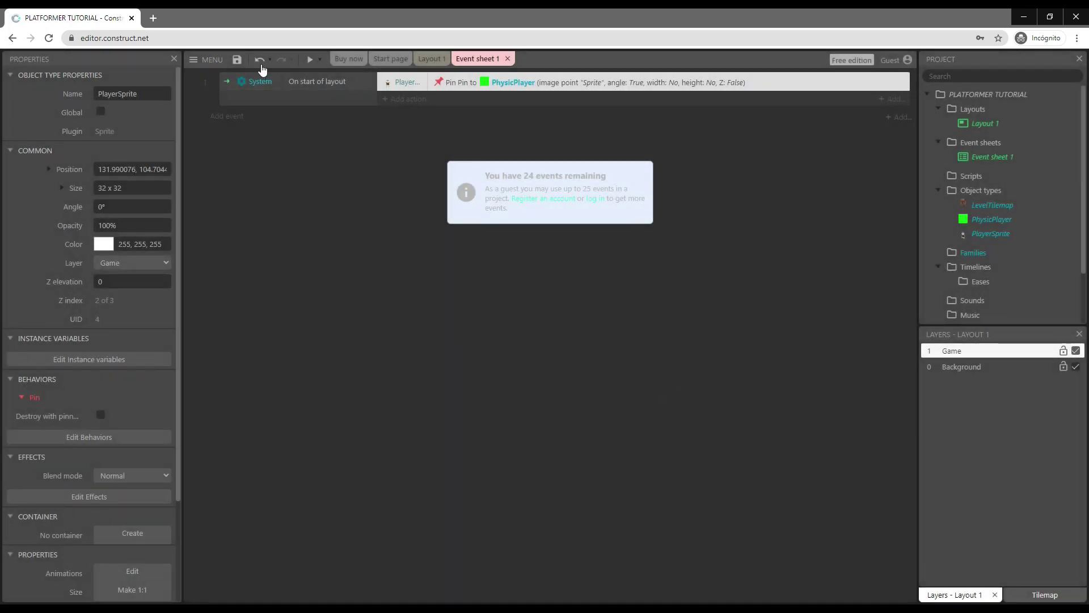
pyautogui.click(308, 60)
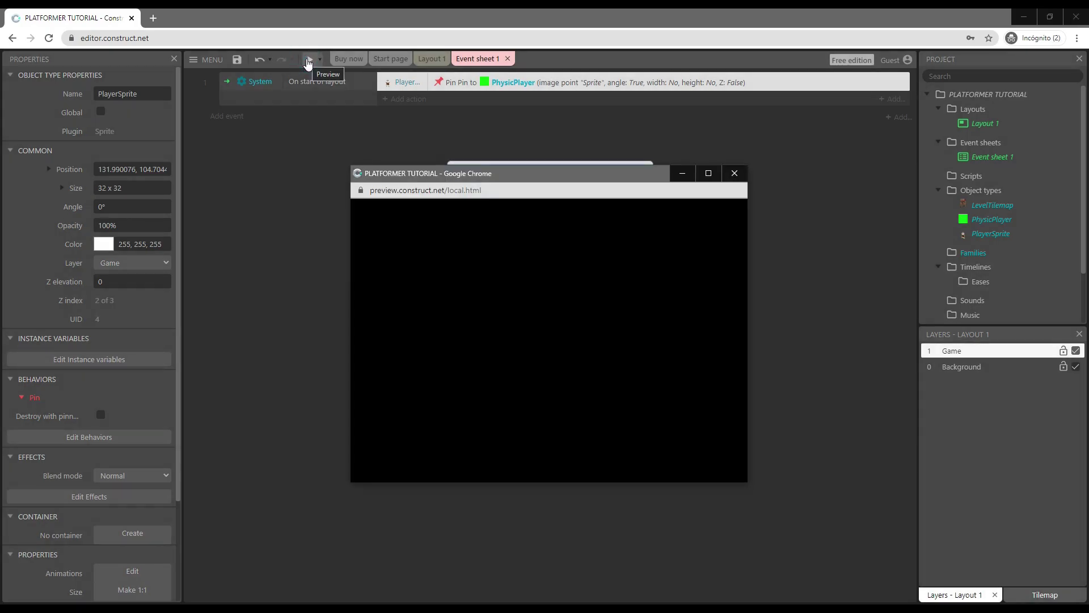
pyautogui.press('Right')
pyautogui.press('Left')
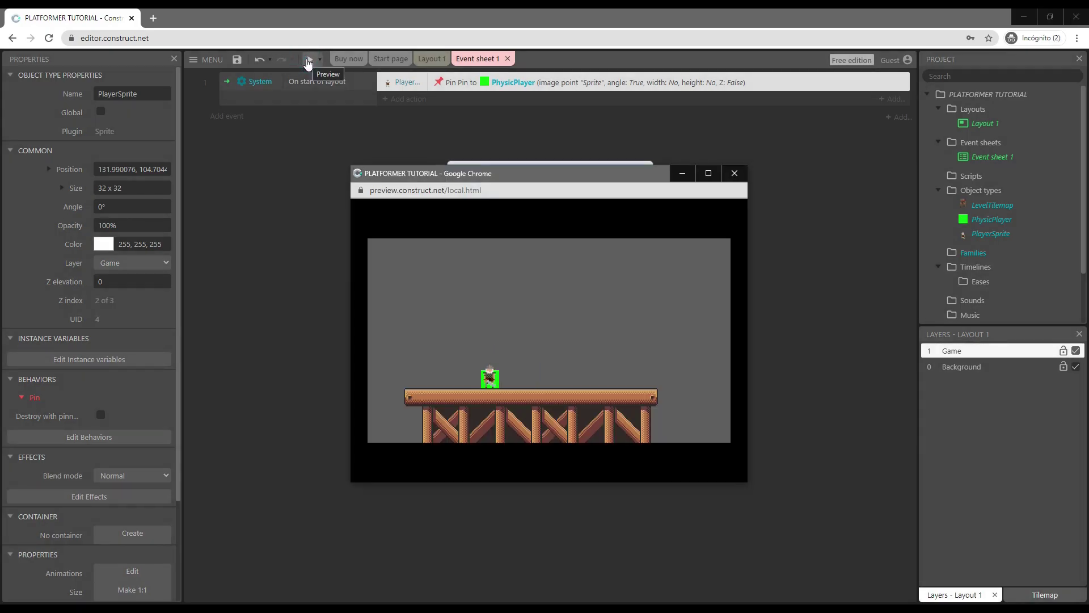
pyautogui.press('Right')
pyautogui.press('Up')
pyautogui.press('Left')
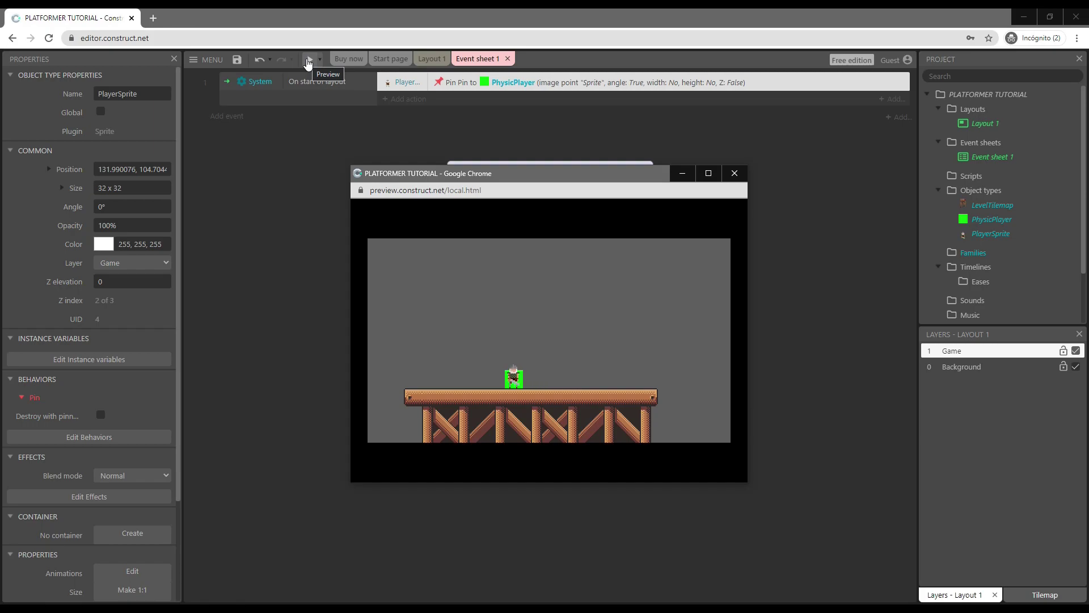
pyautogui.press('Up')
pyautogui.press('Right')
pyautogui.press('Up')
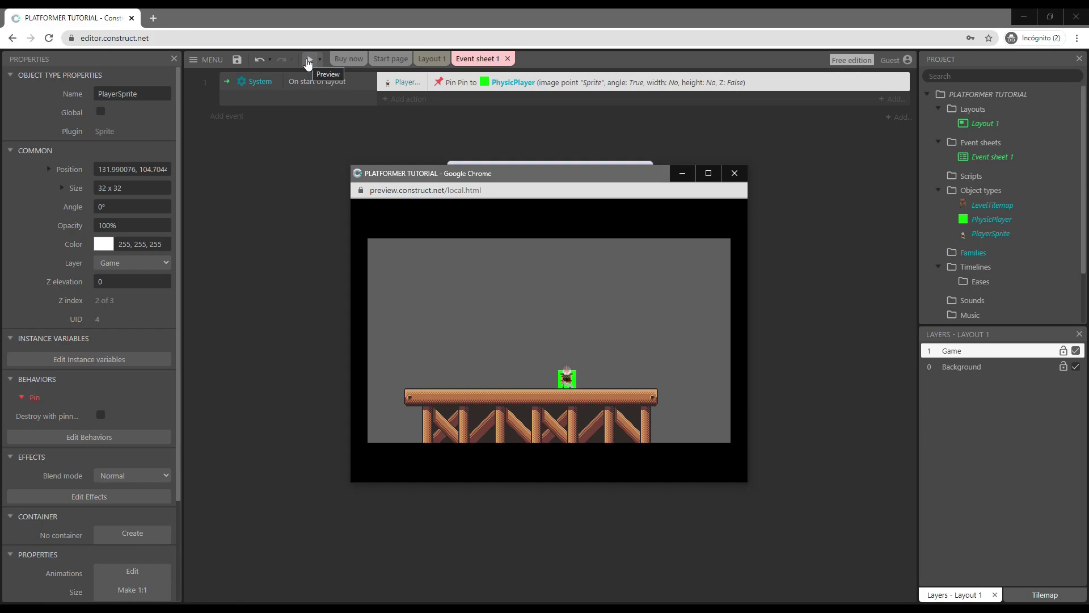
pyautogui.click(735, 173)
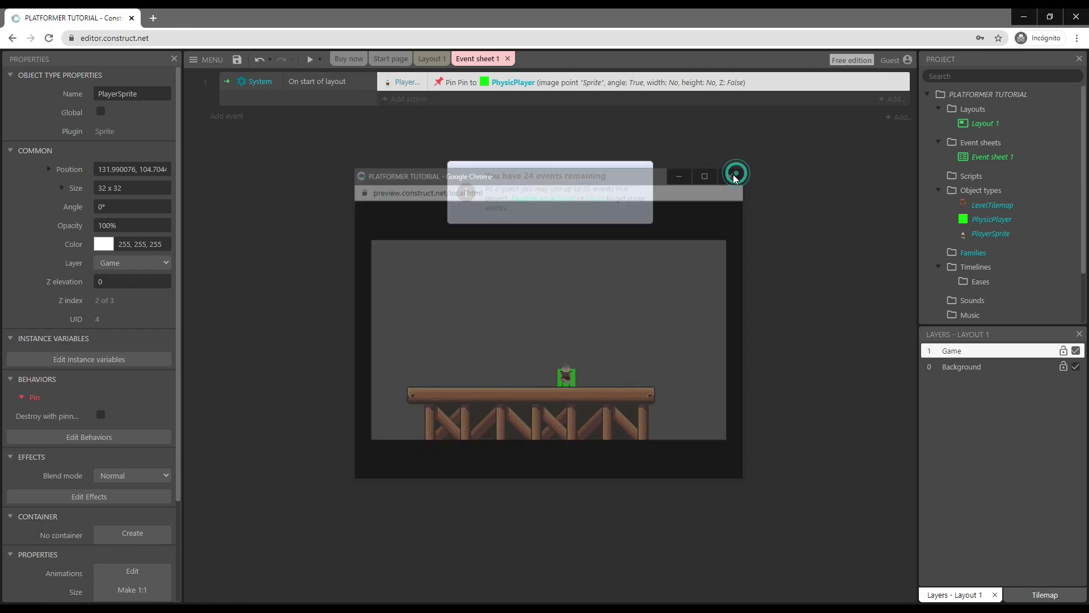
# - Set PhysicPlayer's jump strength to 350 and untick Initially visible
pyautogui.click(431, 58)
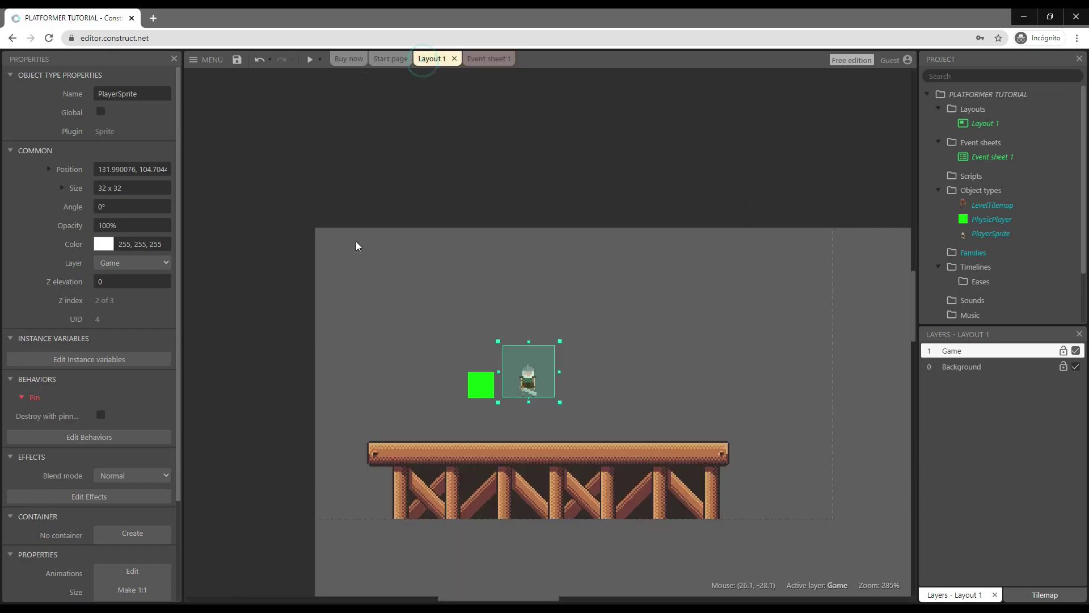
pyautogui.click(476, 392)
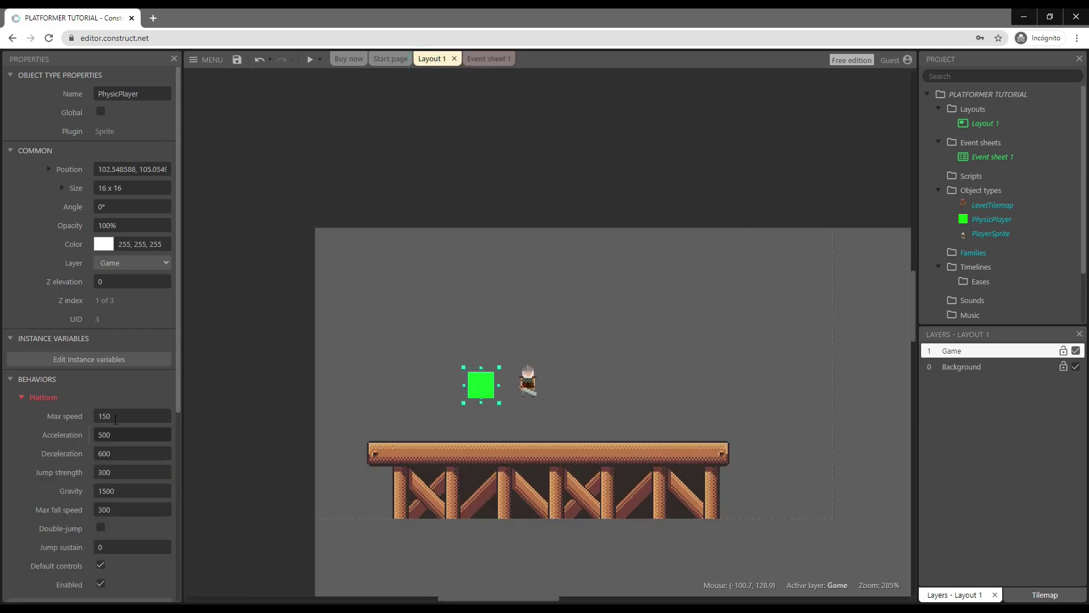
pyautogui.doubleClick(104, 472)
pyautogui.scroll(-5, 104, 474)
pyautogui.write('350')
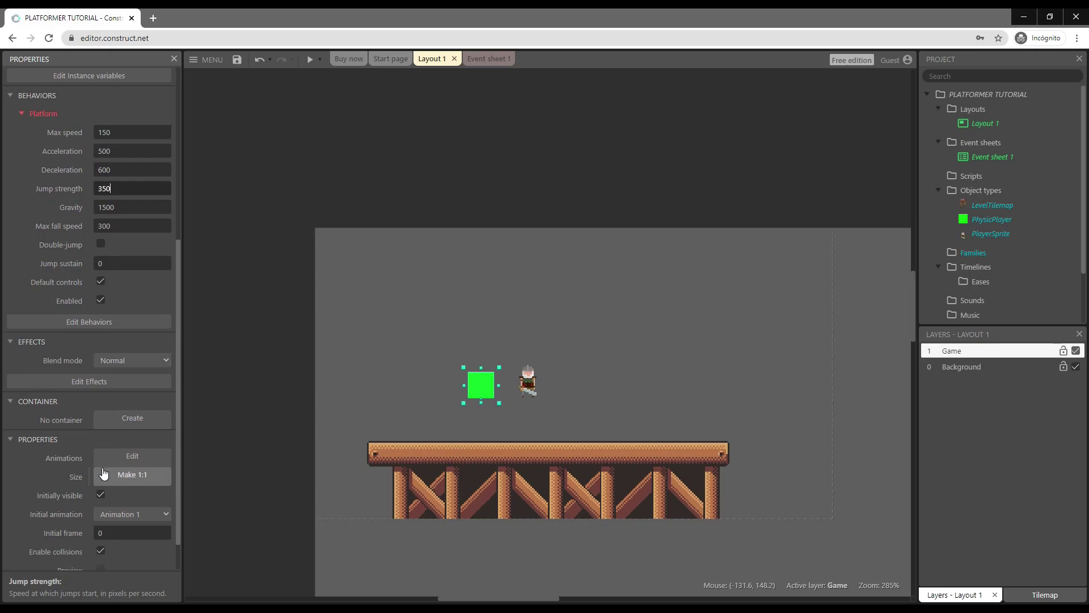
pyautogui.scroll(-2, 103, 472)
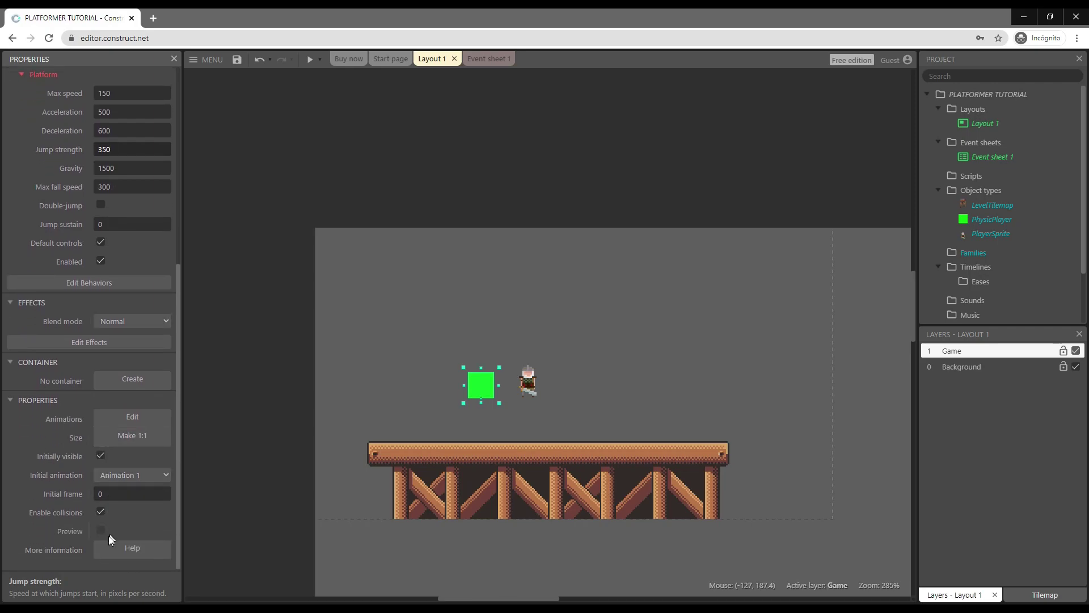
pyautogui.click(101, 457)
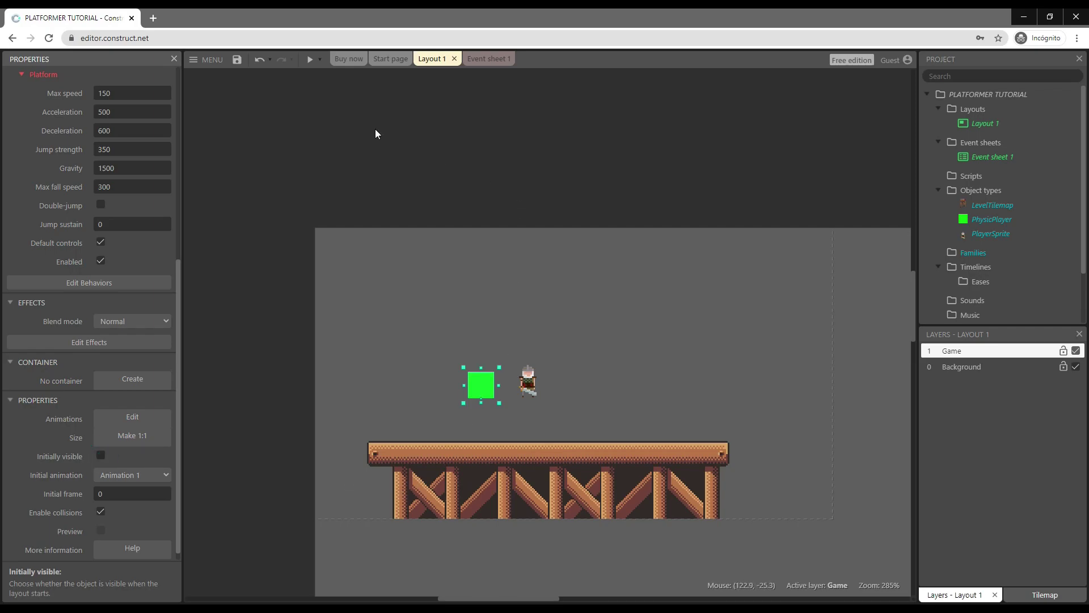
# - Preview the game, running and jumping the warrior left and right with the arrow keys
pyautogui.click(310, 60)
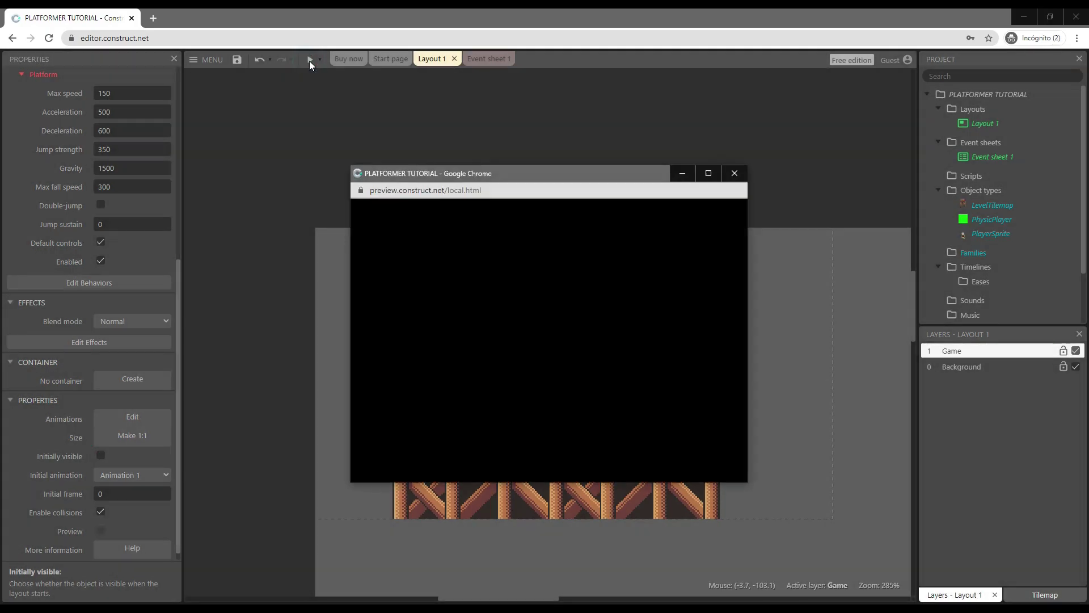
pyautogui.press('Right')
pyautogui.press('Left')
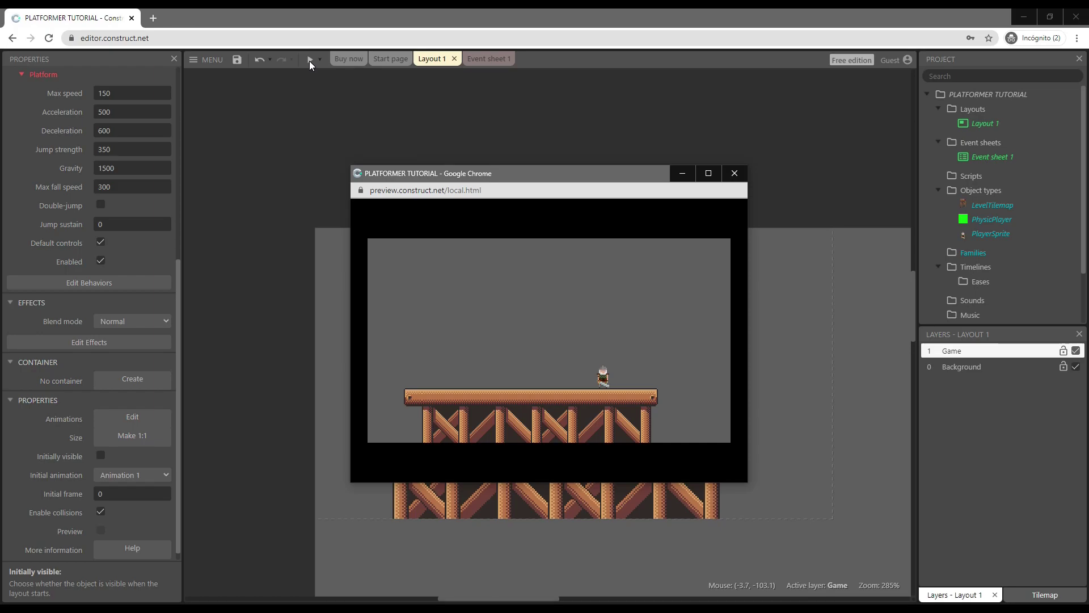
pyautogui.press('Up')
pyautogui.press('Up')
pyautogui.press('Up')
pyautogui.press('Up')
pyautogui.press('Right')
pyautogui.press('Up')
pyautogui.press('Left')
pyautogui.press('Up')
pyautogui.press('Right')
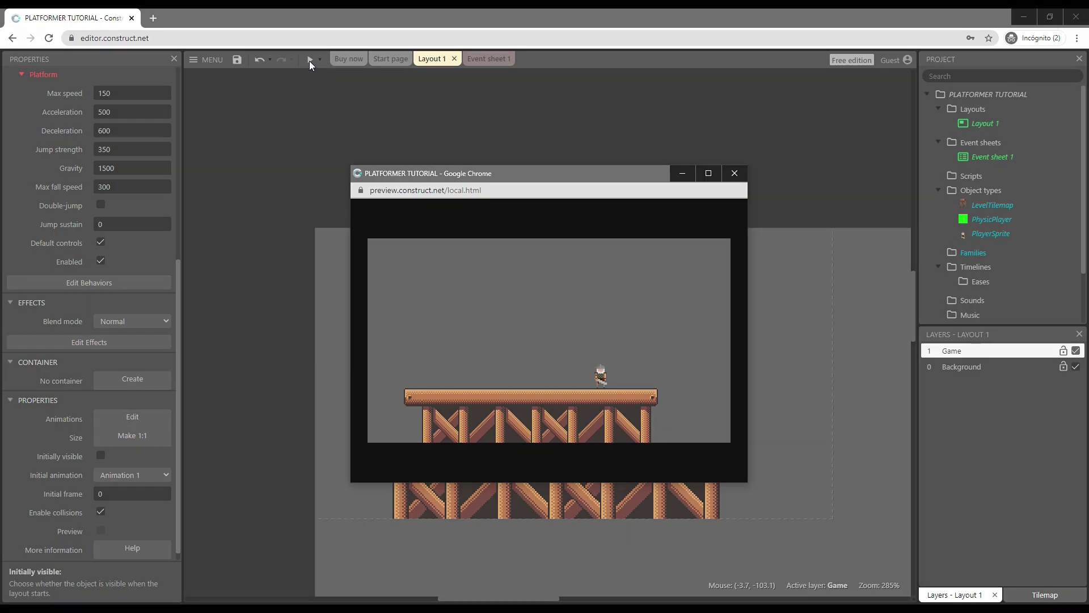
pyautogui.press('Left')
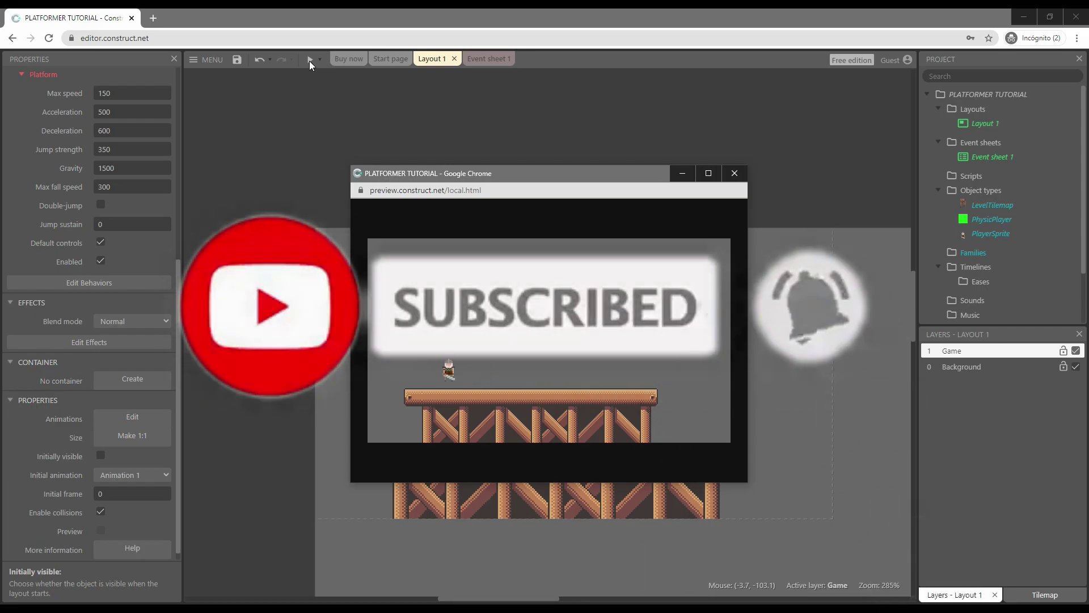
pyautogui.press('Right')
pyautogui.press('Up')
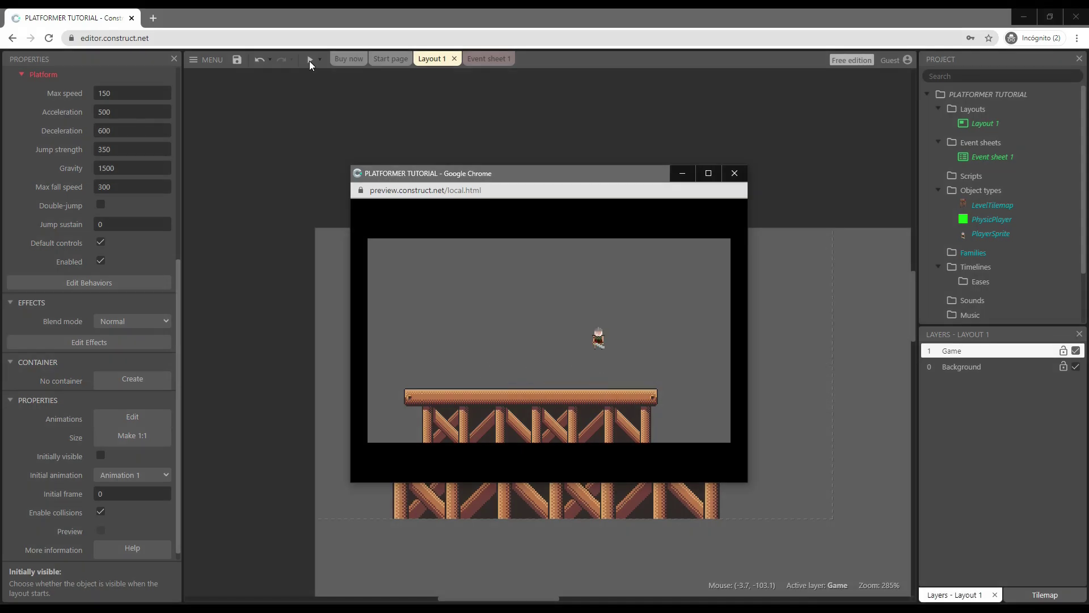
pyautogui.press('Left')
pyautogui.press('Up')
pyautogui.press('Left')
pyautogui.press('Up')
pyautogui.press('Right')
pyautogui.press('Right')
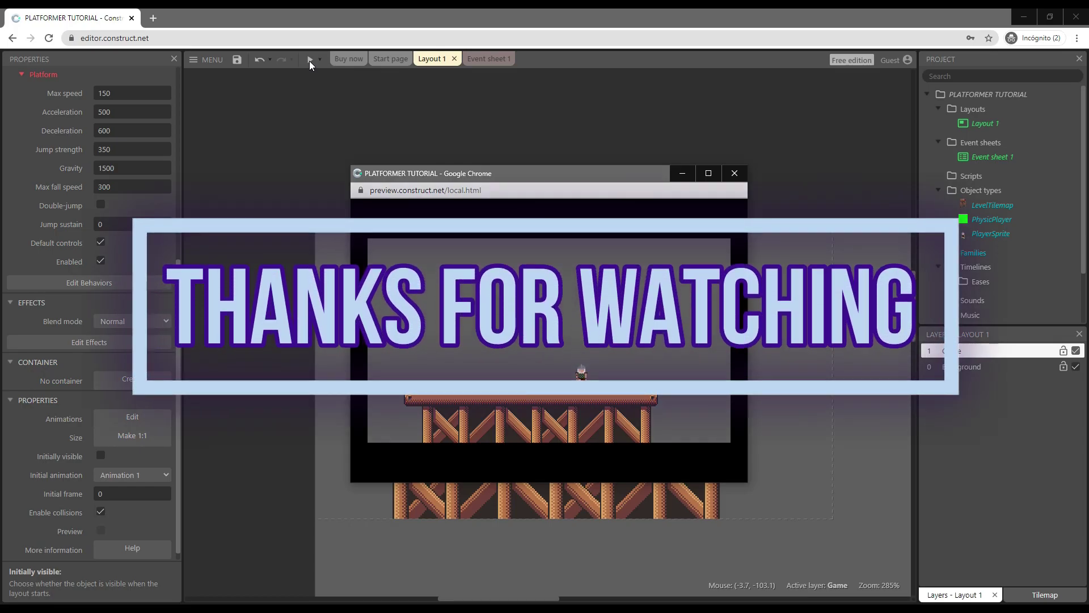